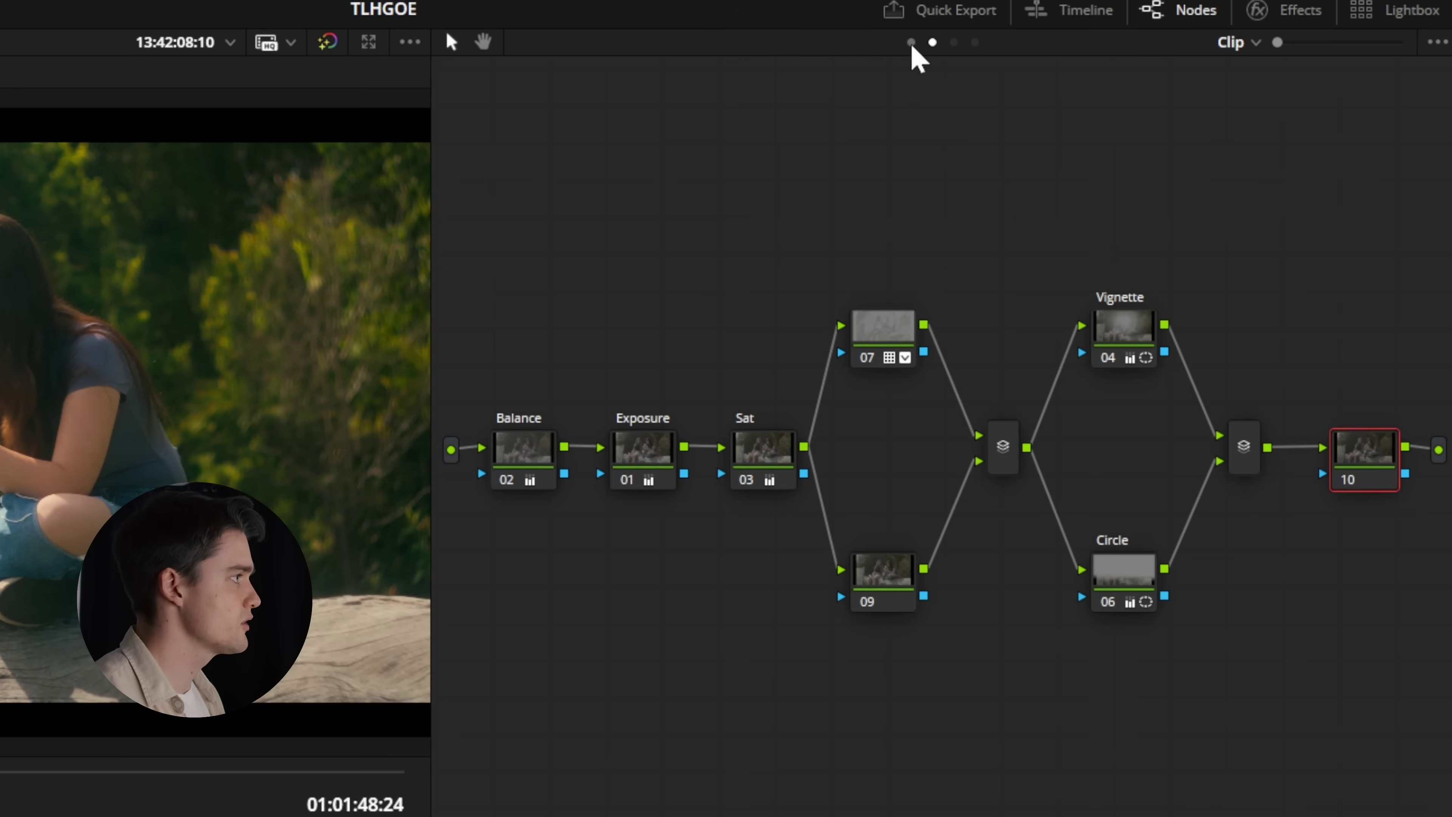
- Review the Color Space Transform settings at the Group Pre-Clip and Group Post-Clip levels
left_click(1084, 30)
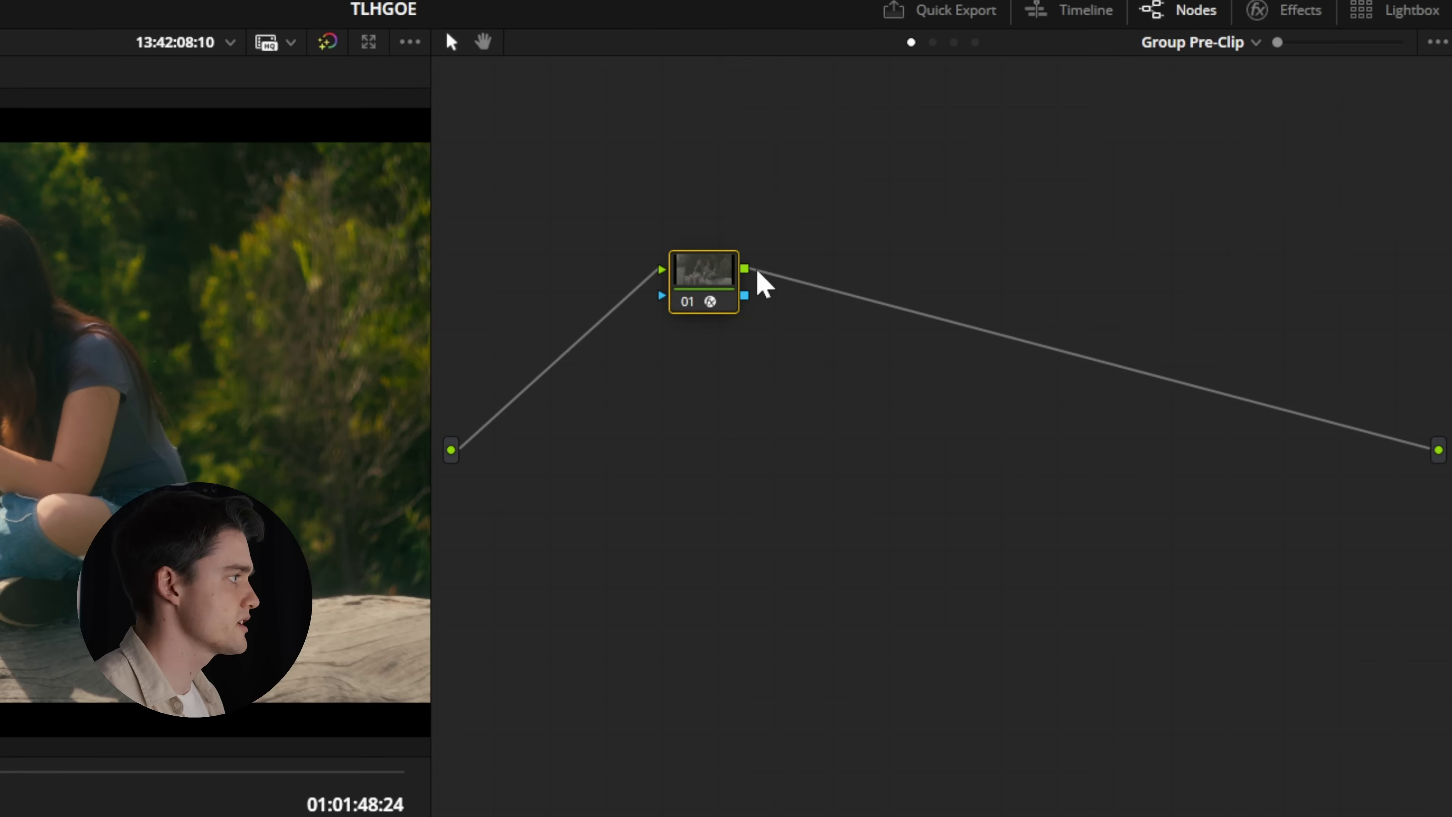
left_click(1293, 9)
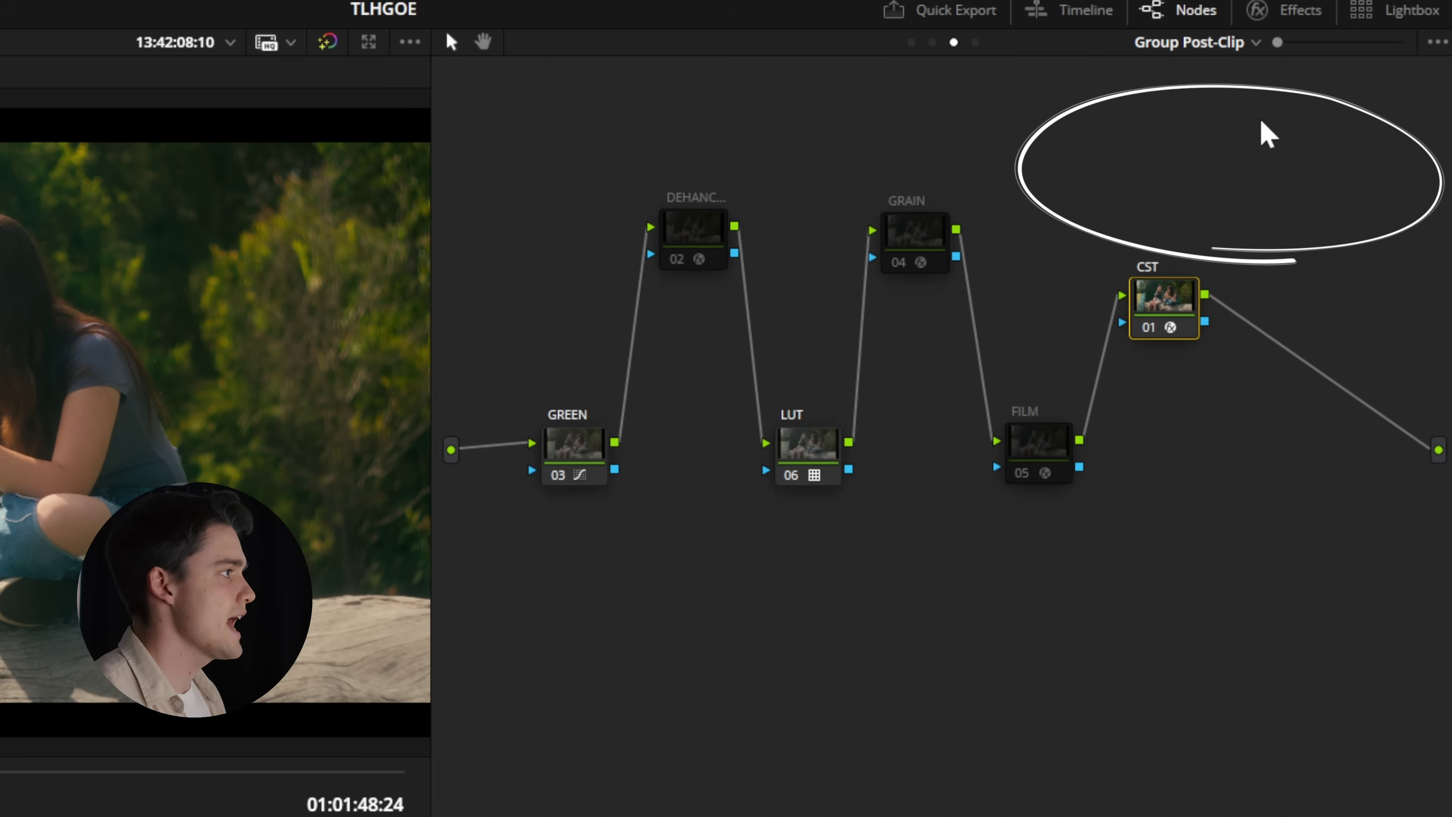
left_click(1286, 10)
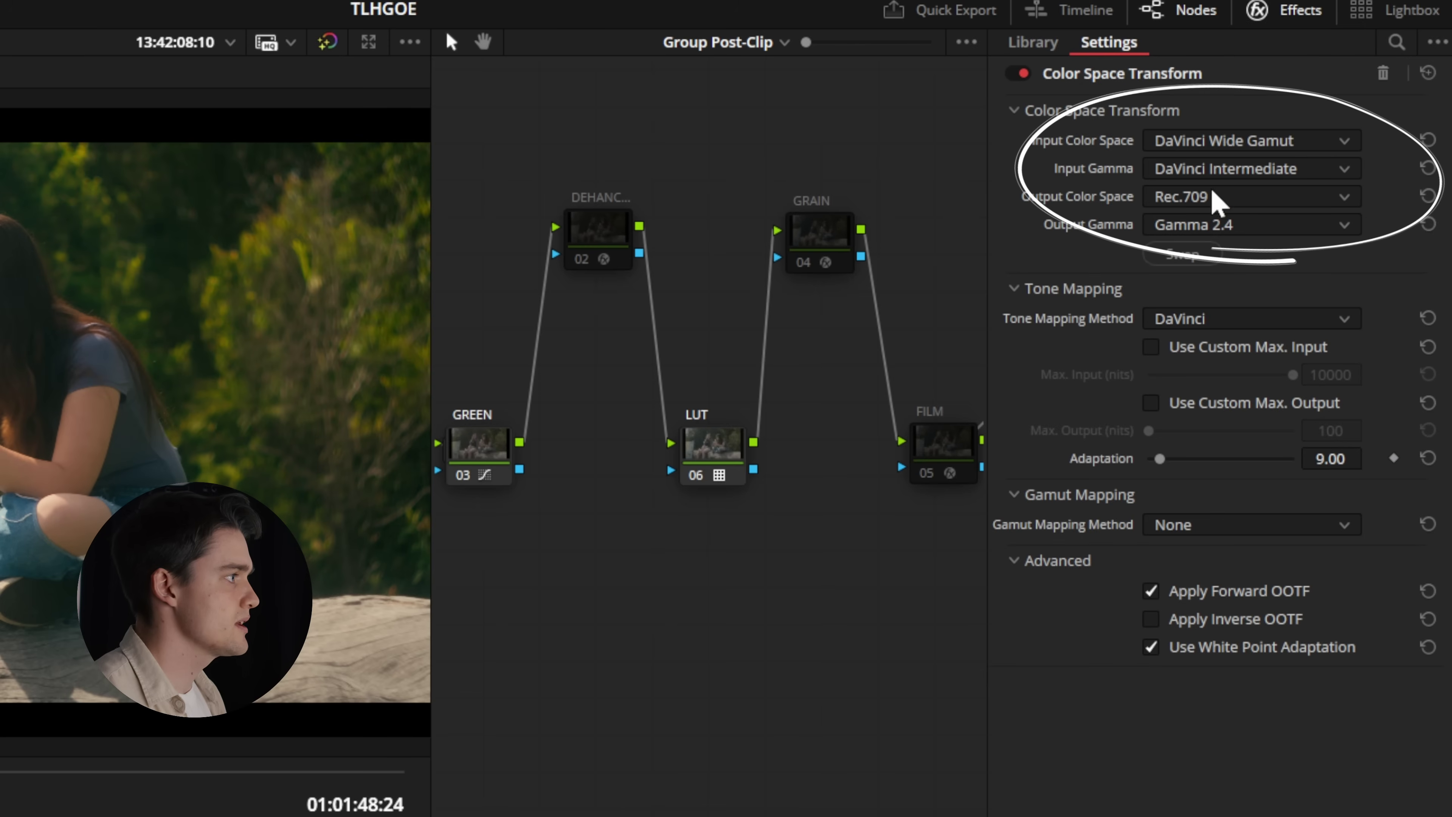
left_click(1295, 12)
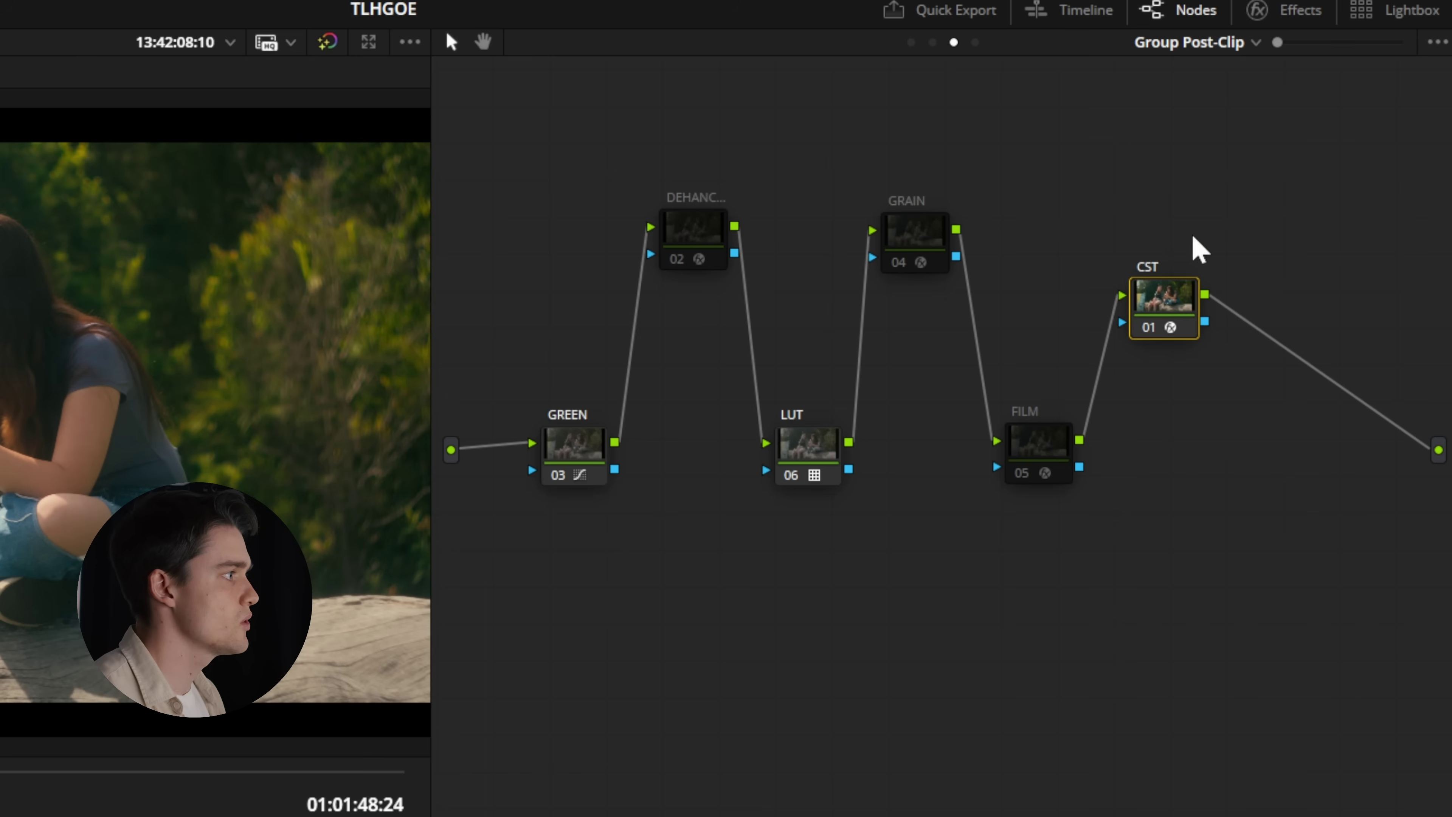
- Look over the GREEN and LUT nodes at the Group Post-Clip level and return to the Clip node graph
left_click_drag(807, 445, 812, 444)
mouse_move(912, 422)
left_mouse_down()
mouse_move(572, 515)
mouse_move(604, 507)
left_mouse_up()
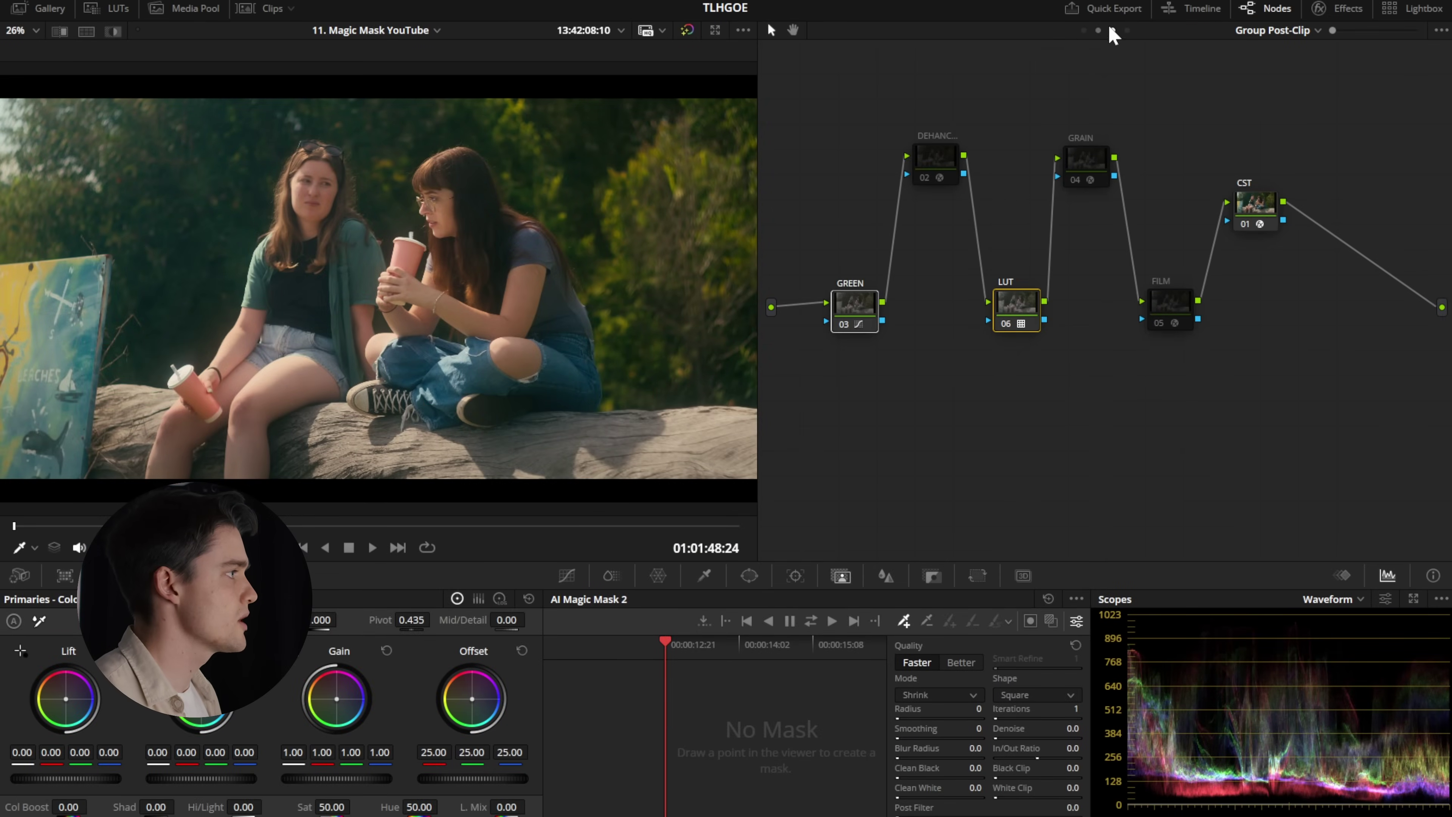
left_click(1098, 29)
mouse_move(1386, 150)
left_mouse_down()
mouse_move(1290, 185)
mouse_move(812, 485)
left_mouse_up()
left_click_drag(817, 459, 1389, 133)
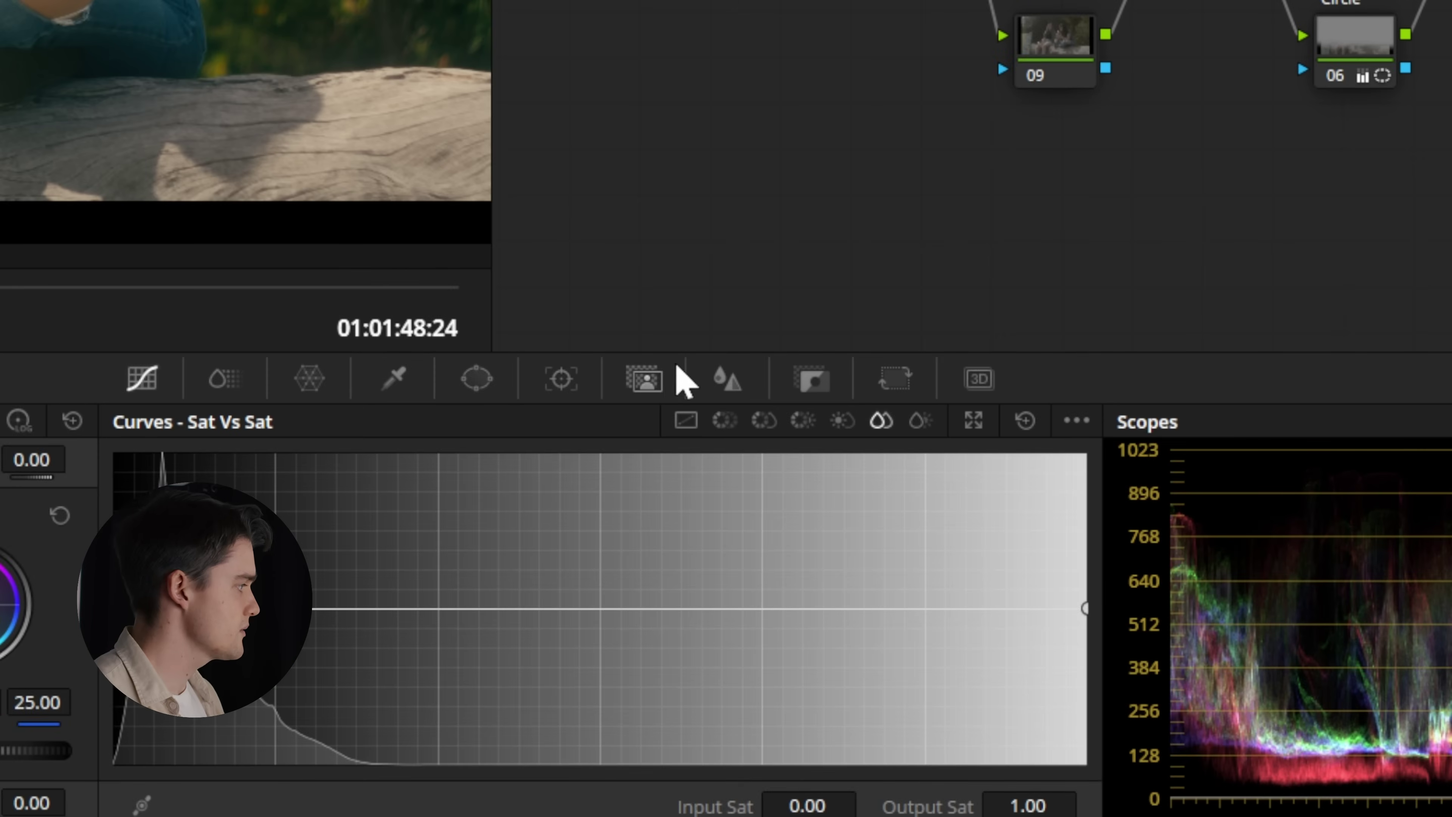
- Open the AI Magic Mask controls for node 10 and bring up the Legacy Object Mask option
left_click(640, 377)
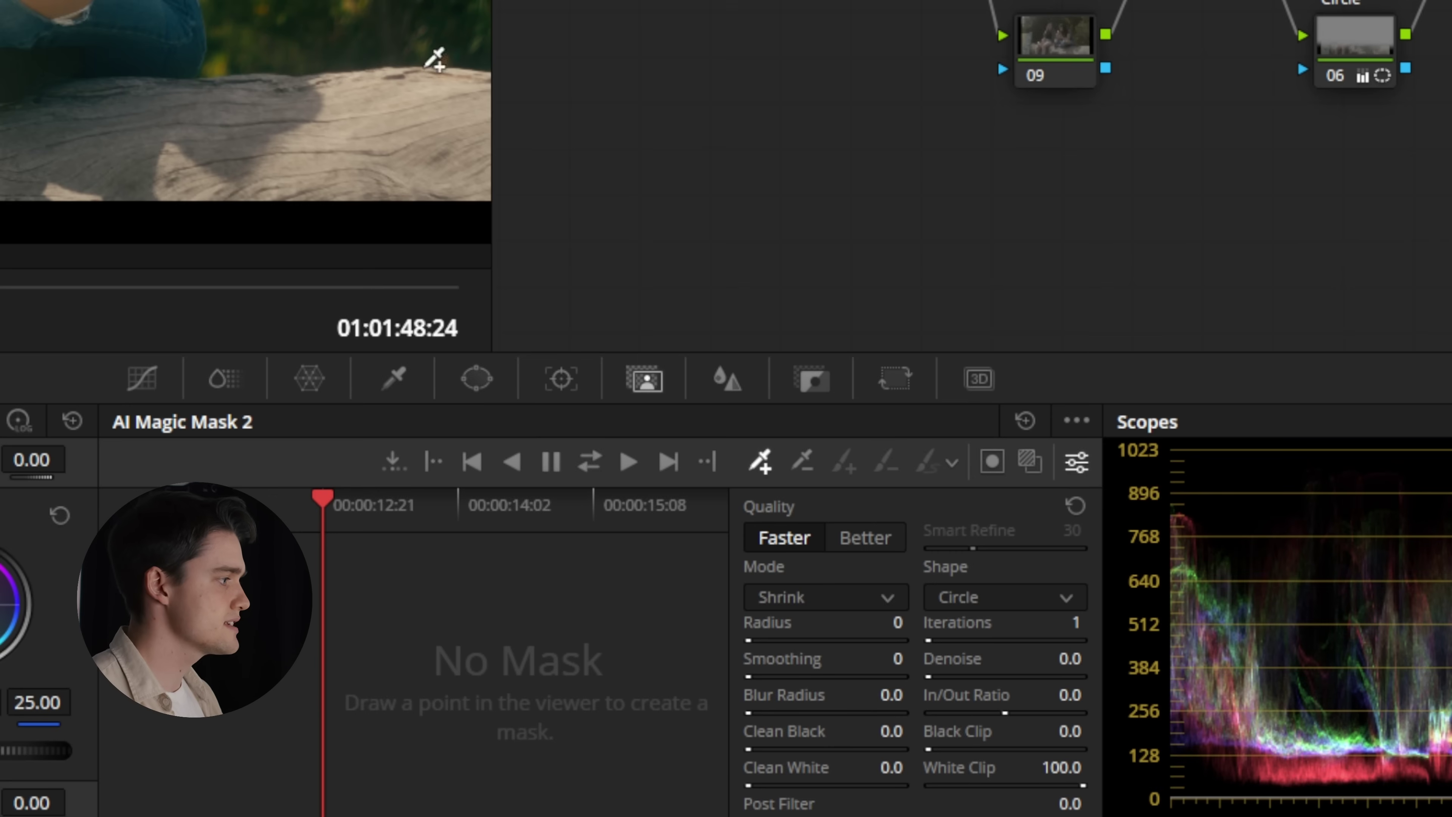
left_click(1075, 421)
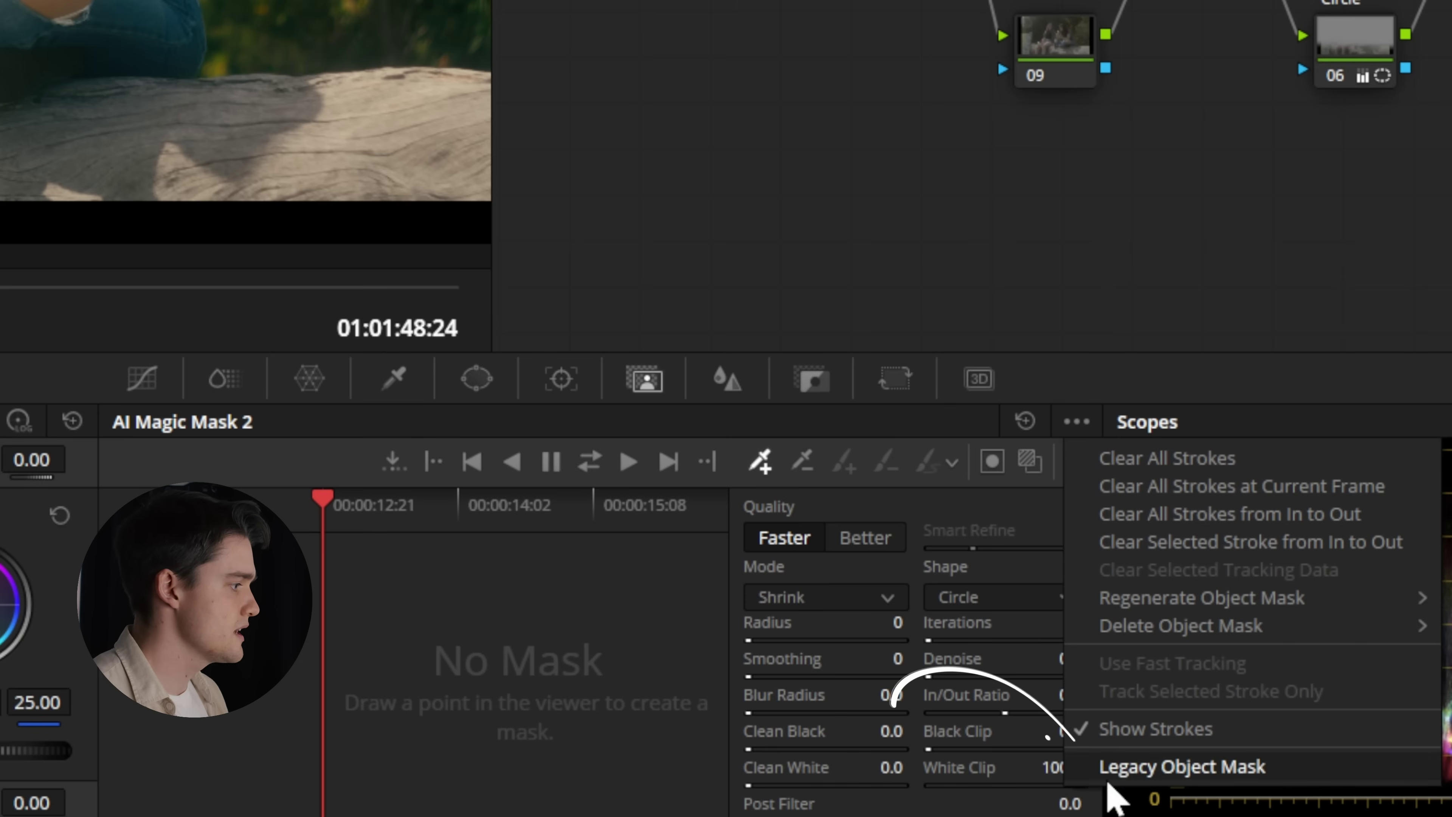
left_click(1147, 768)
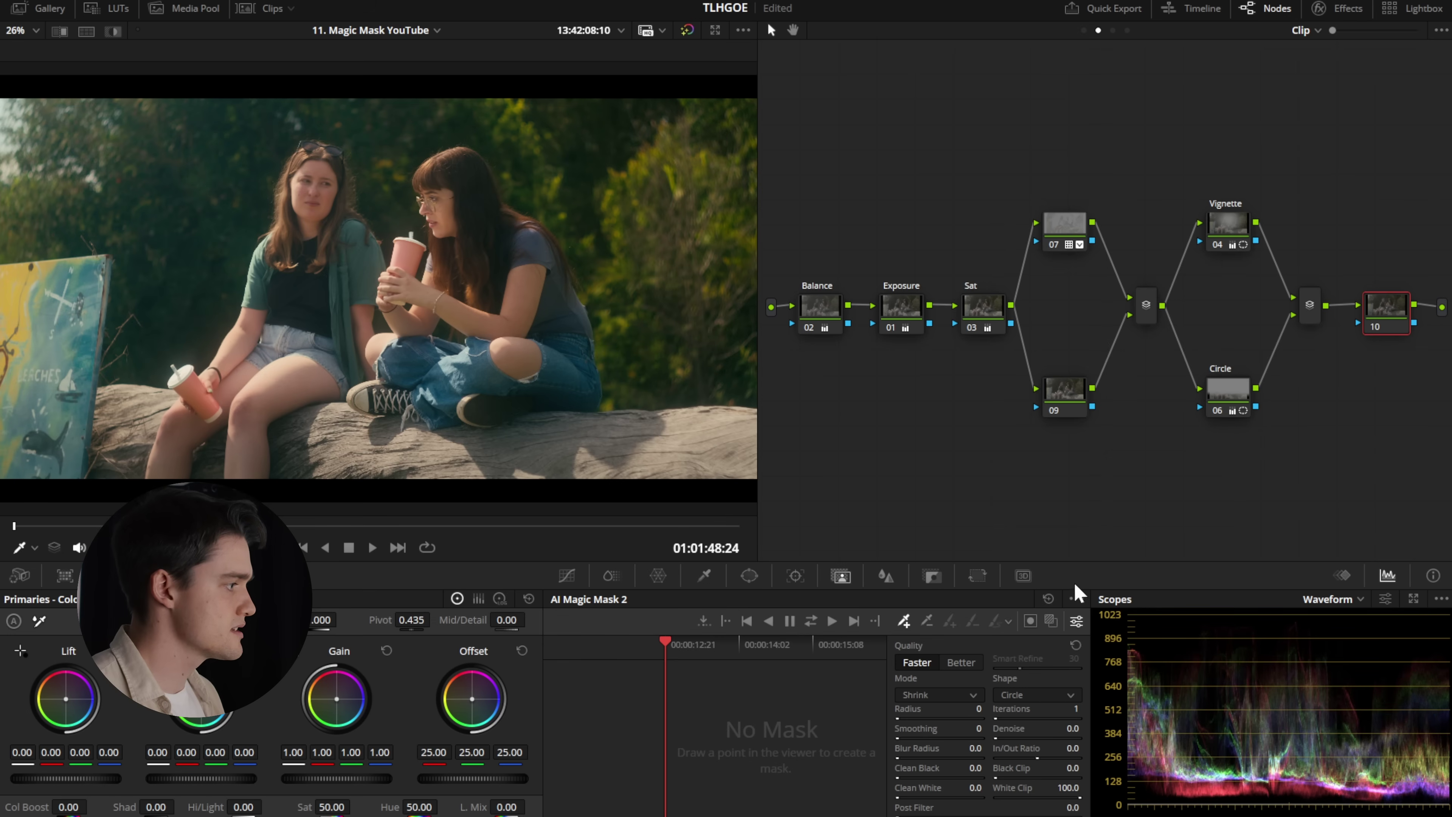
- Paint a Legacy Object Mask stroke over the woman in jeans and compare Better and Faster quality
left_click(1073, 599)
left_click(1092, 793)
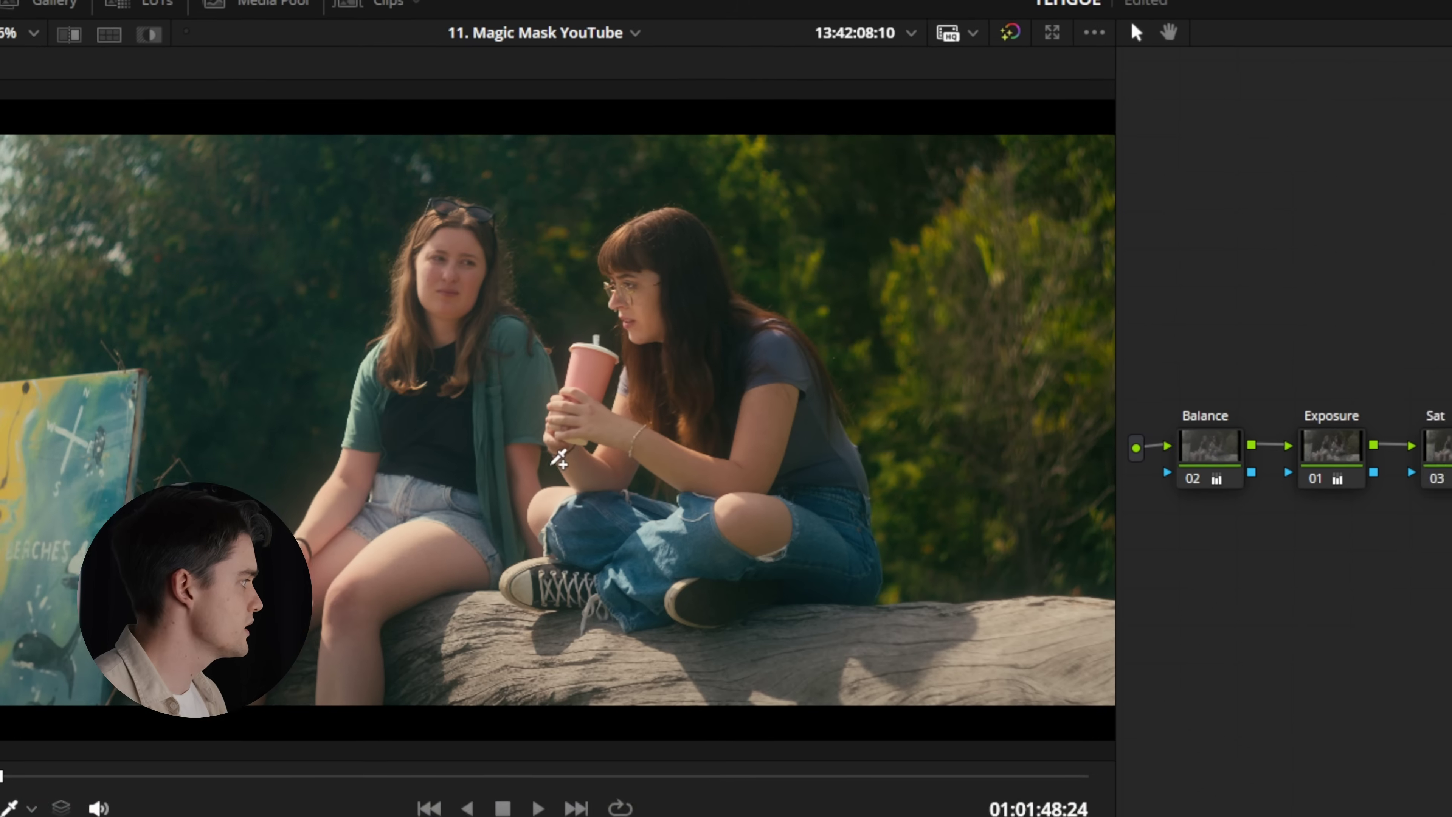
mouse_move(563, 449)
left_mouse_down()
mouse_move(657, 372)
mouse_move(692, 246)
mouse_move(836, 496)
mouse_move(736, 418)
mouse_move(703, 532)
mouse_move(629, 607)
left_mouse_up()
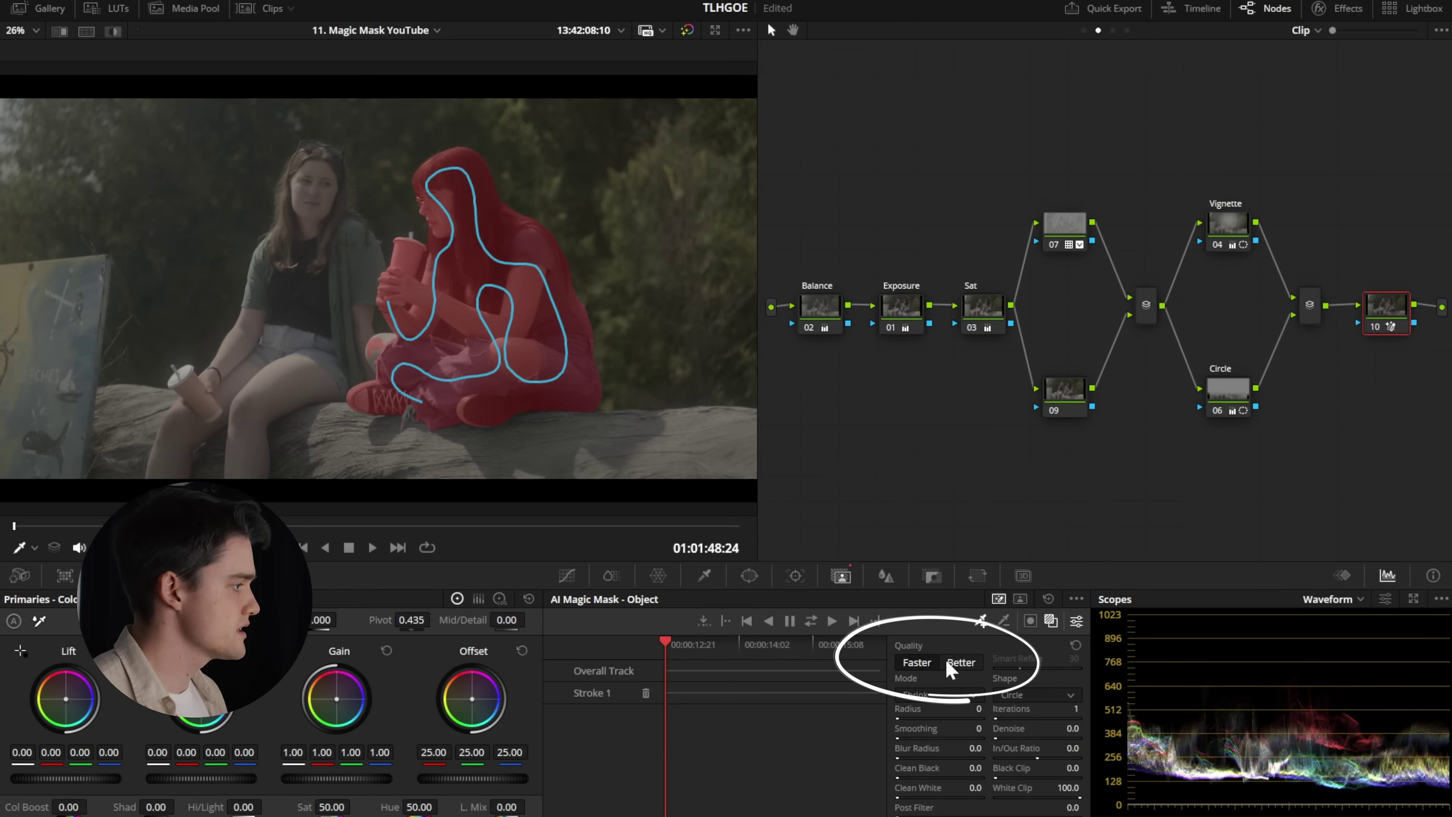
left_click(961, 663)
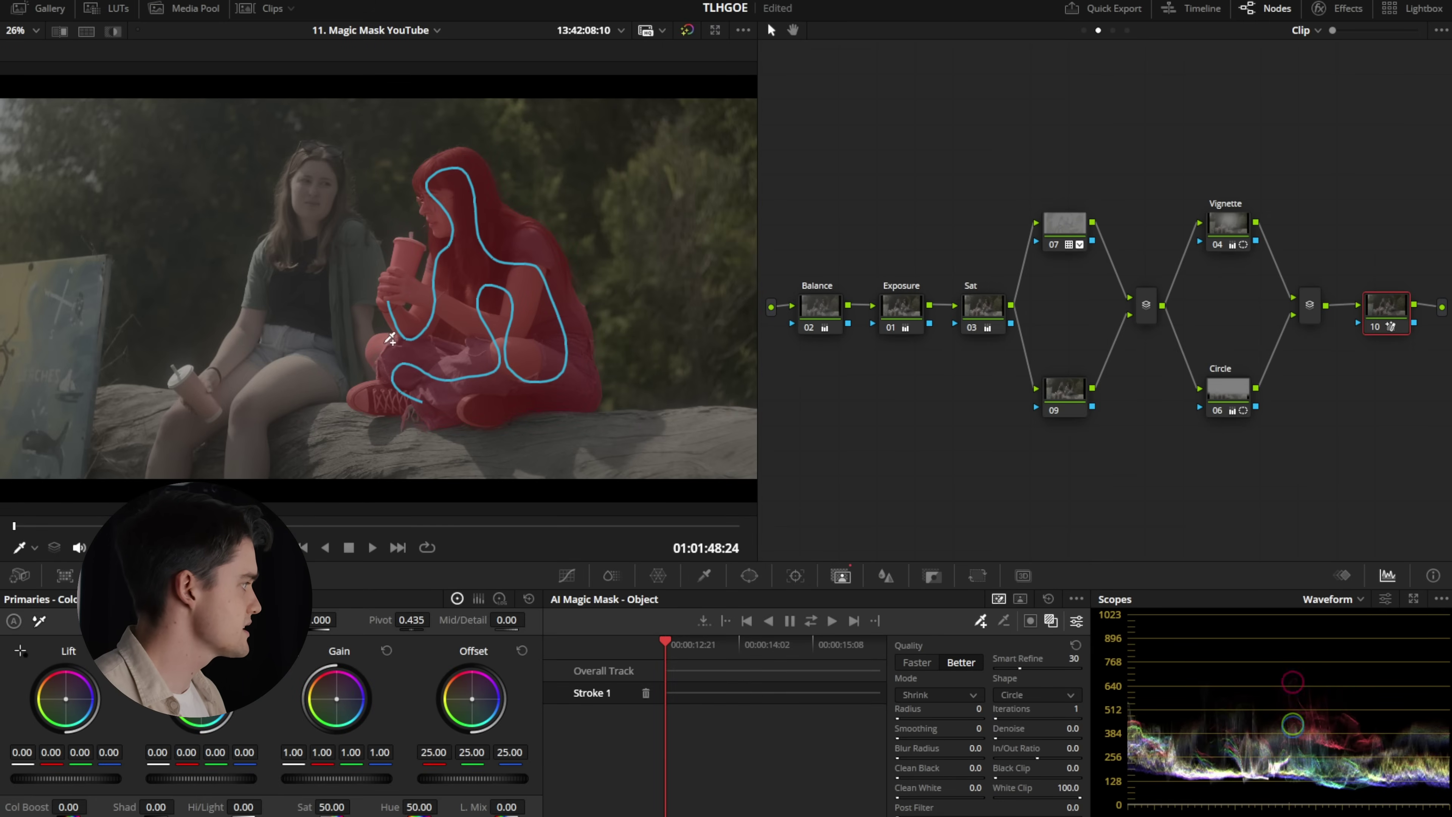
left_click(914, 663)
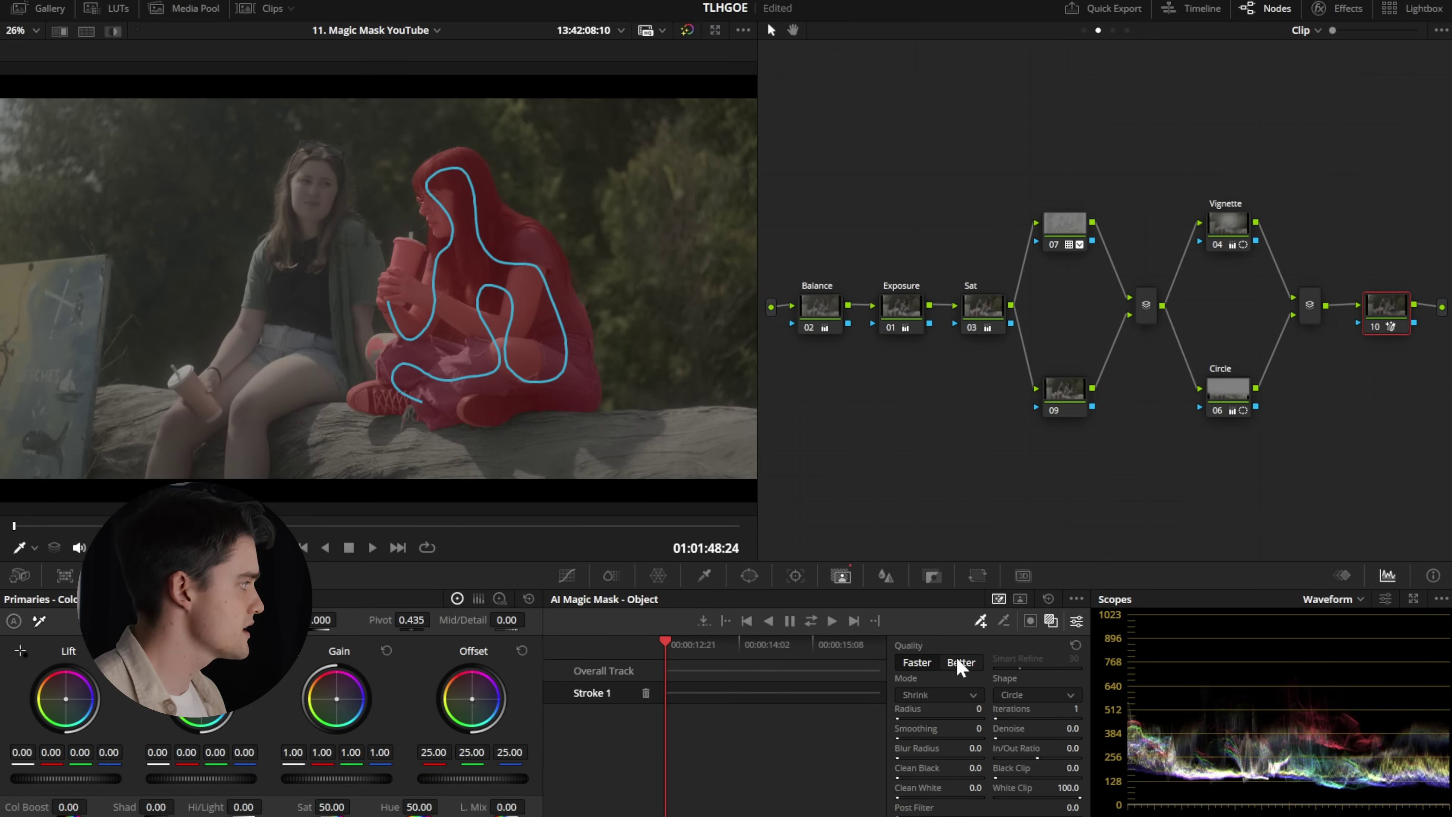
- Reset the mask and turn off Legacy Object Mask to return to AI Magic Mask 2
left_click(1048, 598)
left_click(1075, 601)
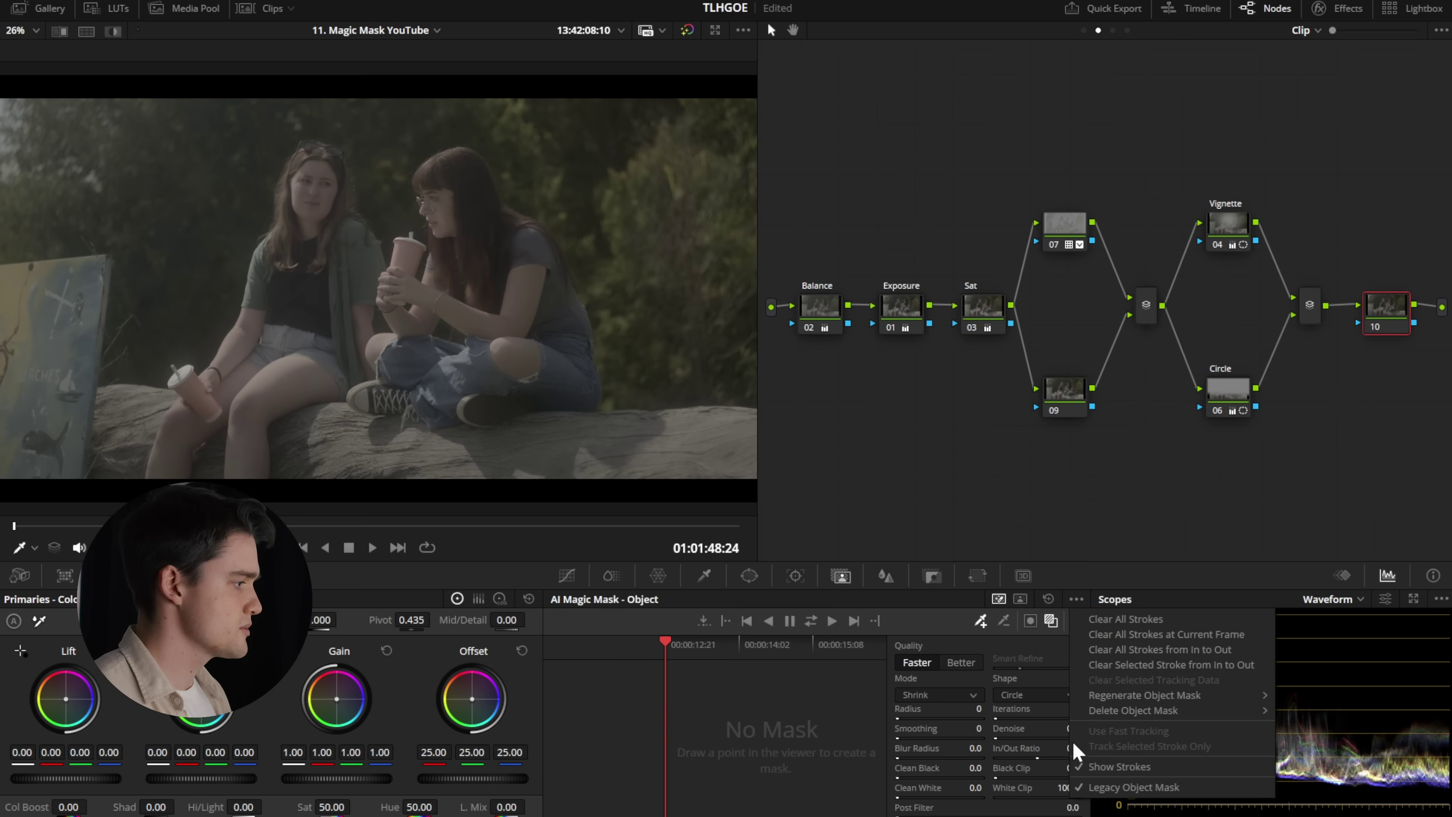
left_click(1105, 793)
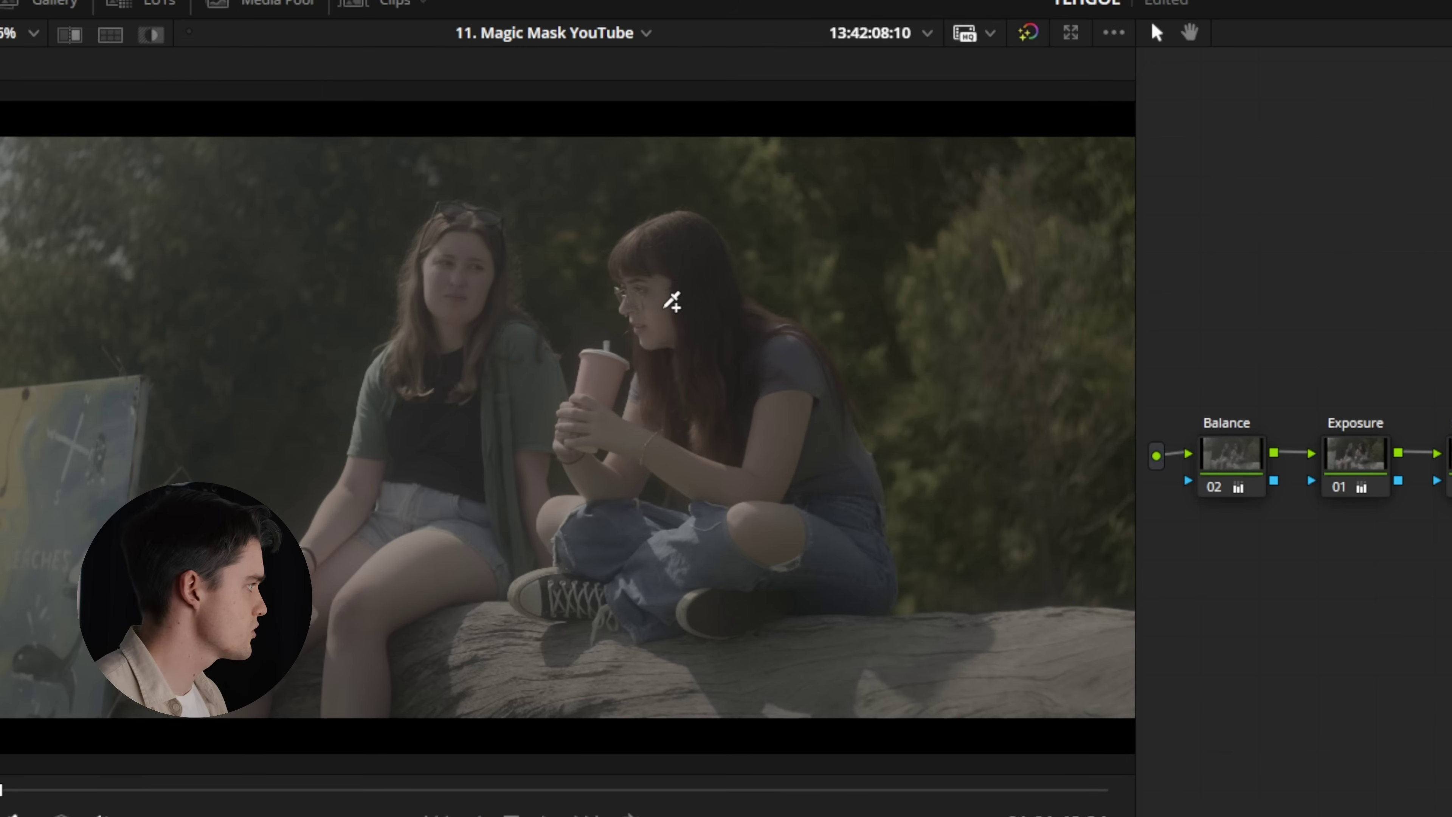
- Add mask points on the face, arm, jeans, shirt, shoe and cup of the woman in jeans, and set quality to Better
left_click(485, 231)
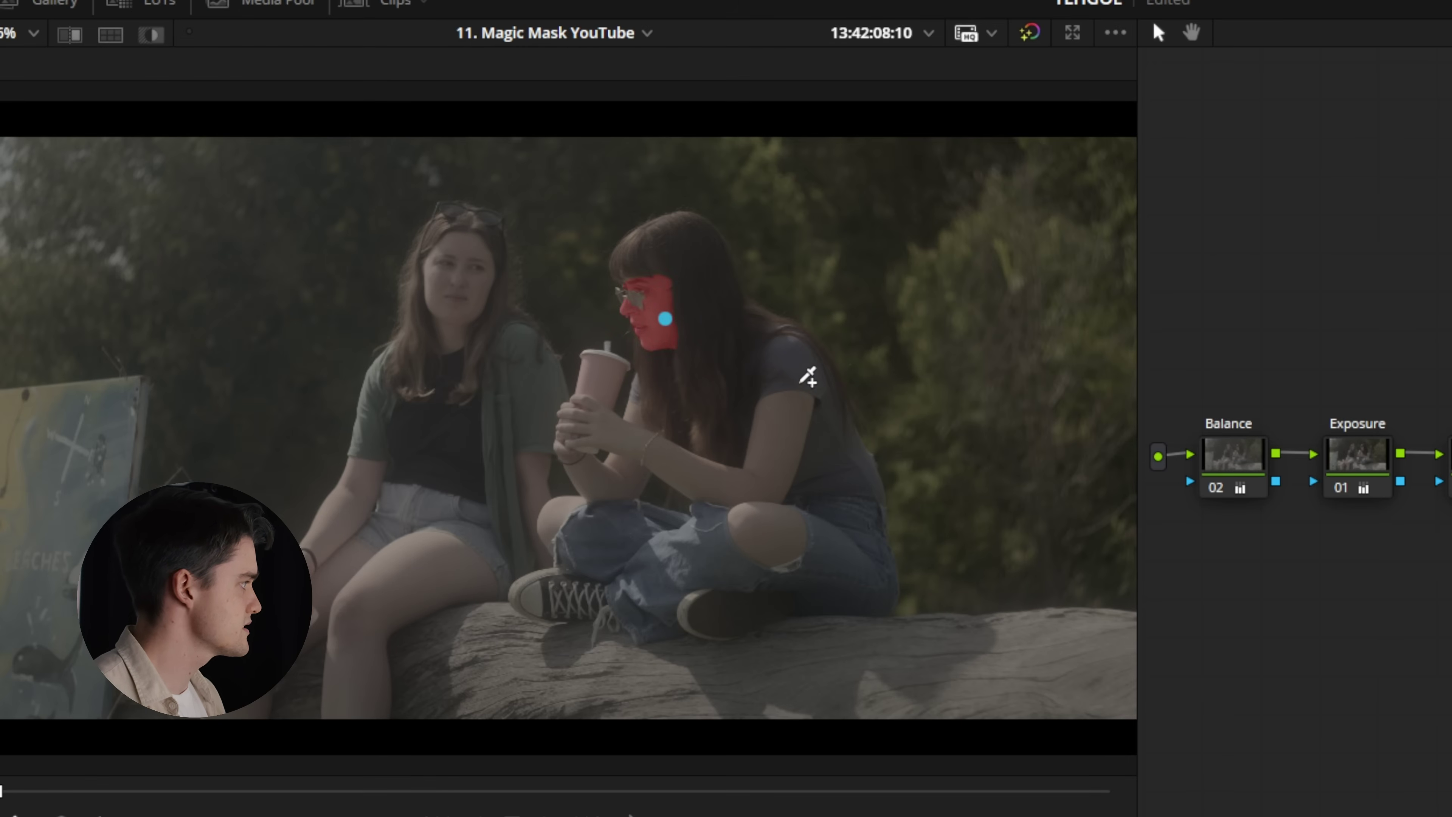
key("ctrl+z")
left_click(783, 435)
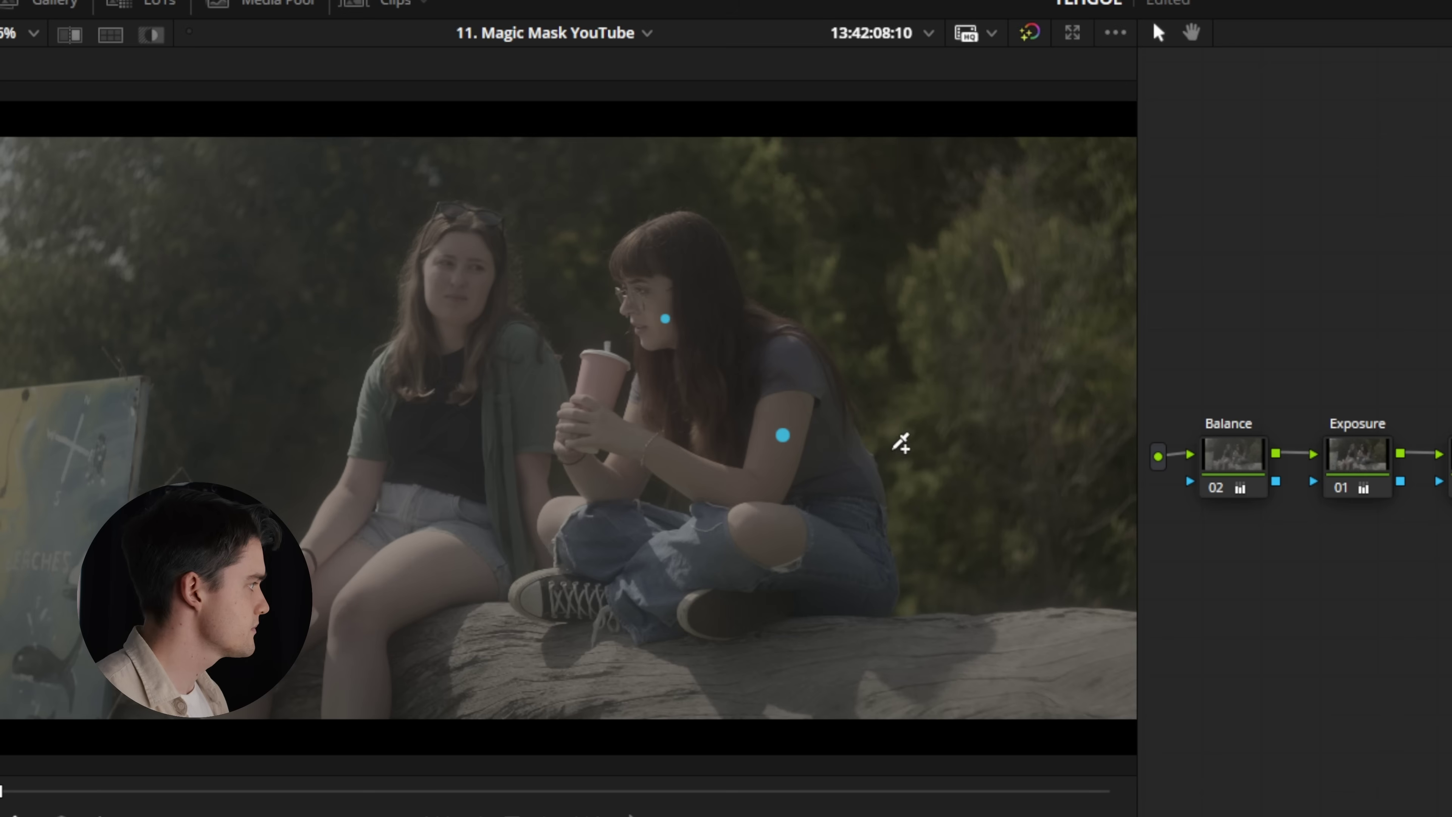
left_click(719, 541)
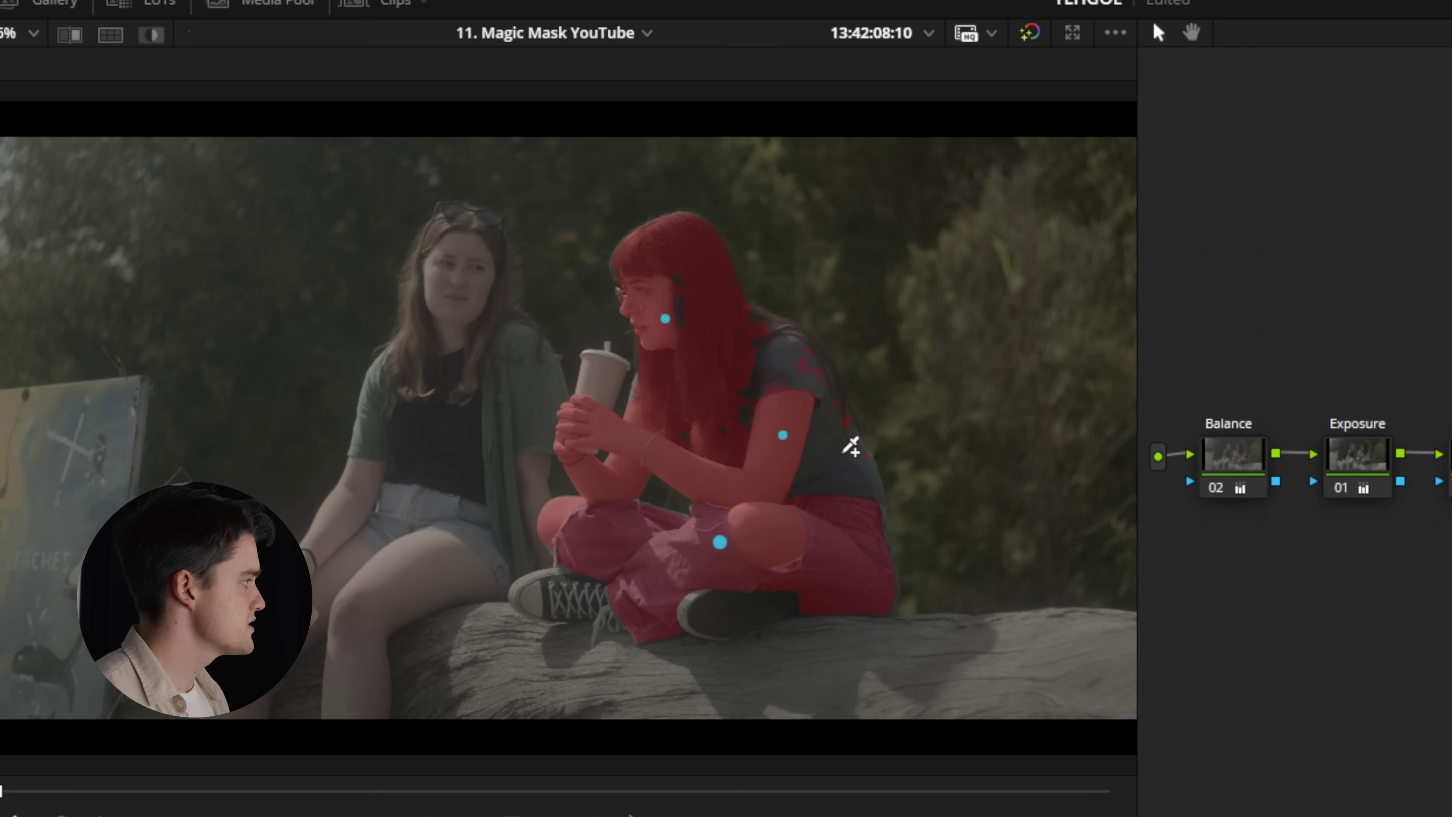
left_click(840, 464)
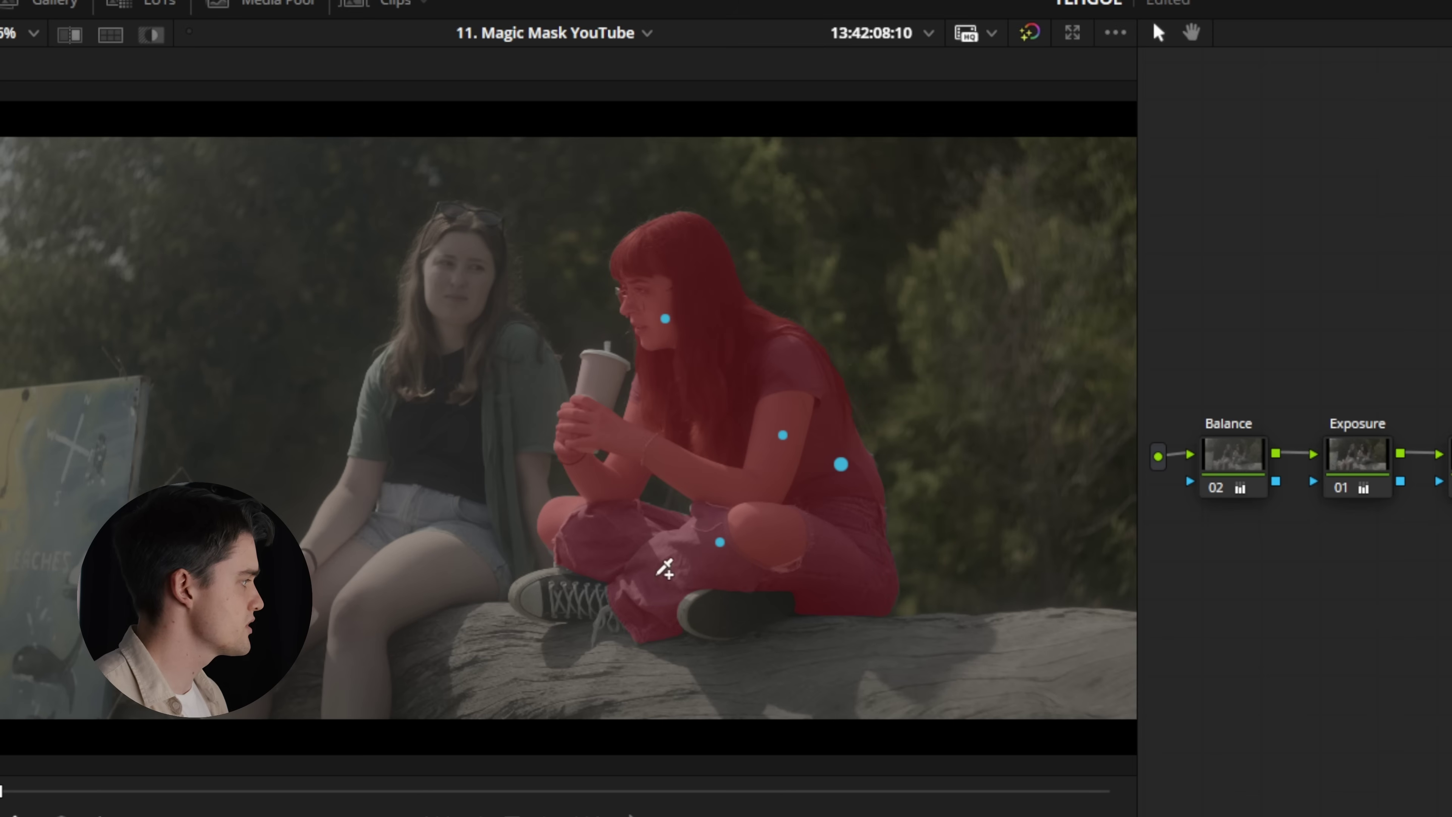
left_click(555, 590)
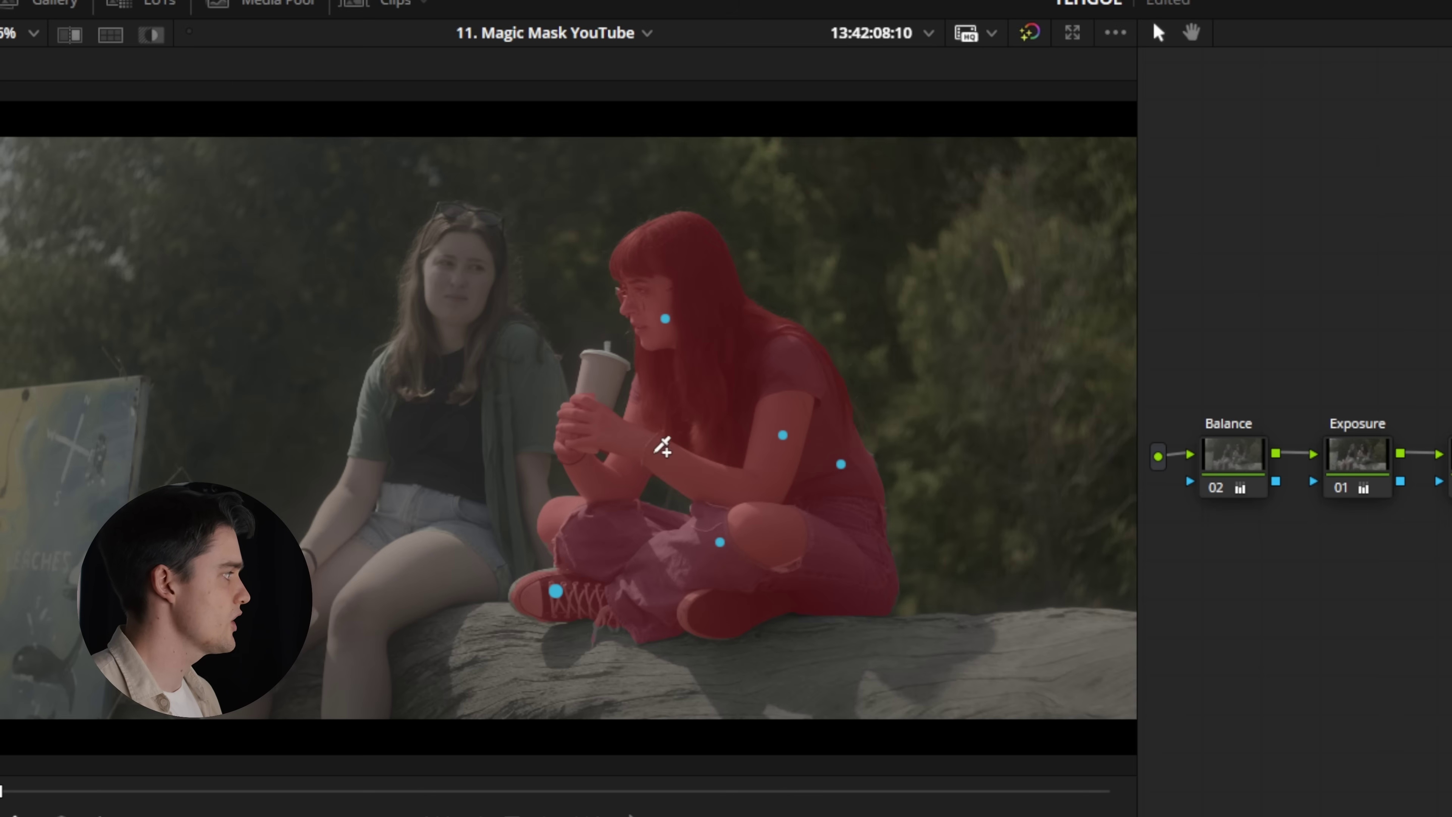
left_click(592, 381)
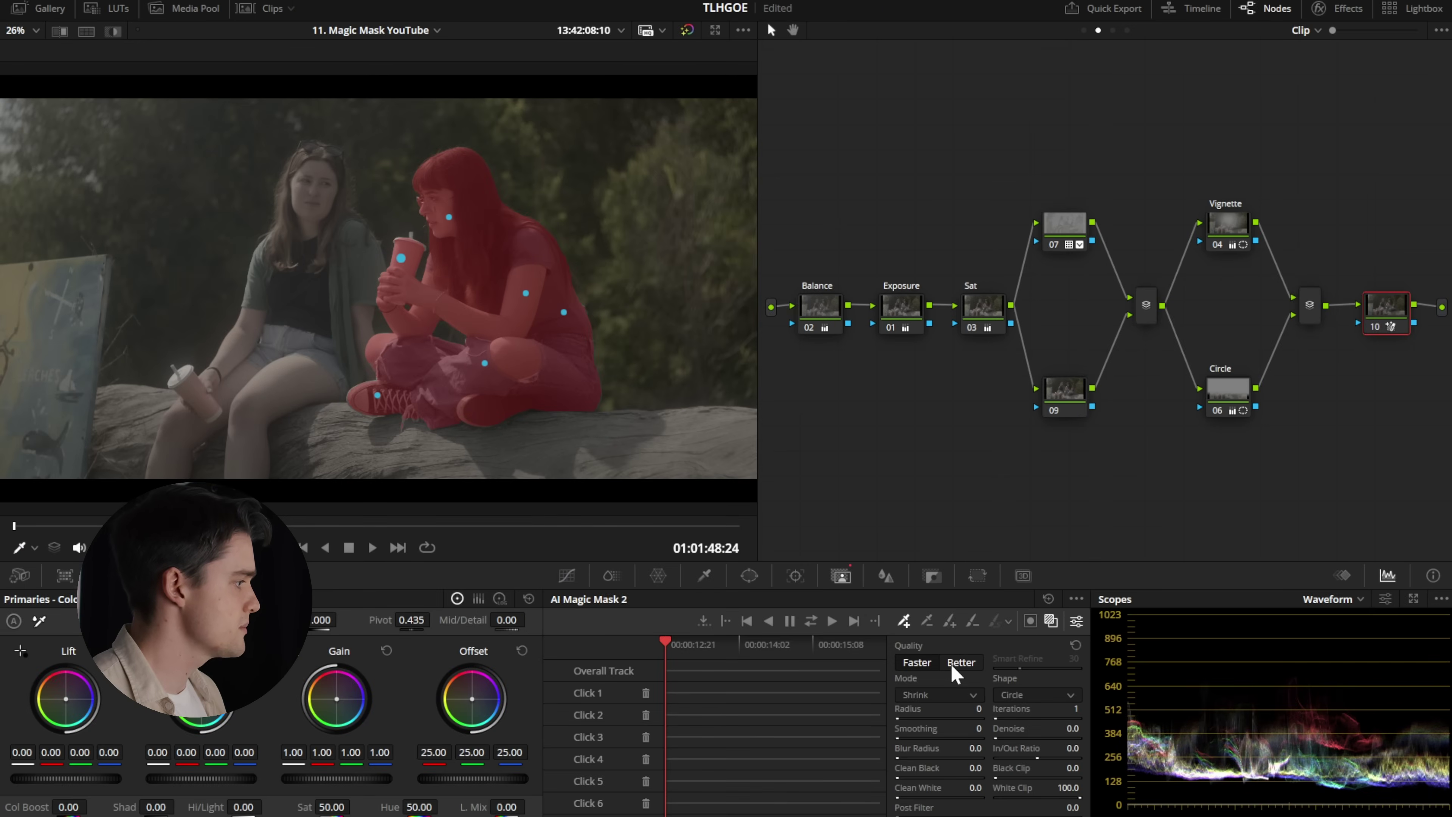
left_click(953, 668)
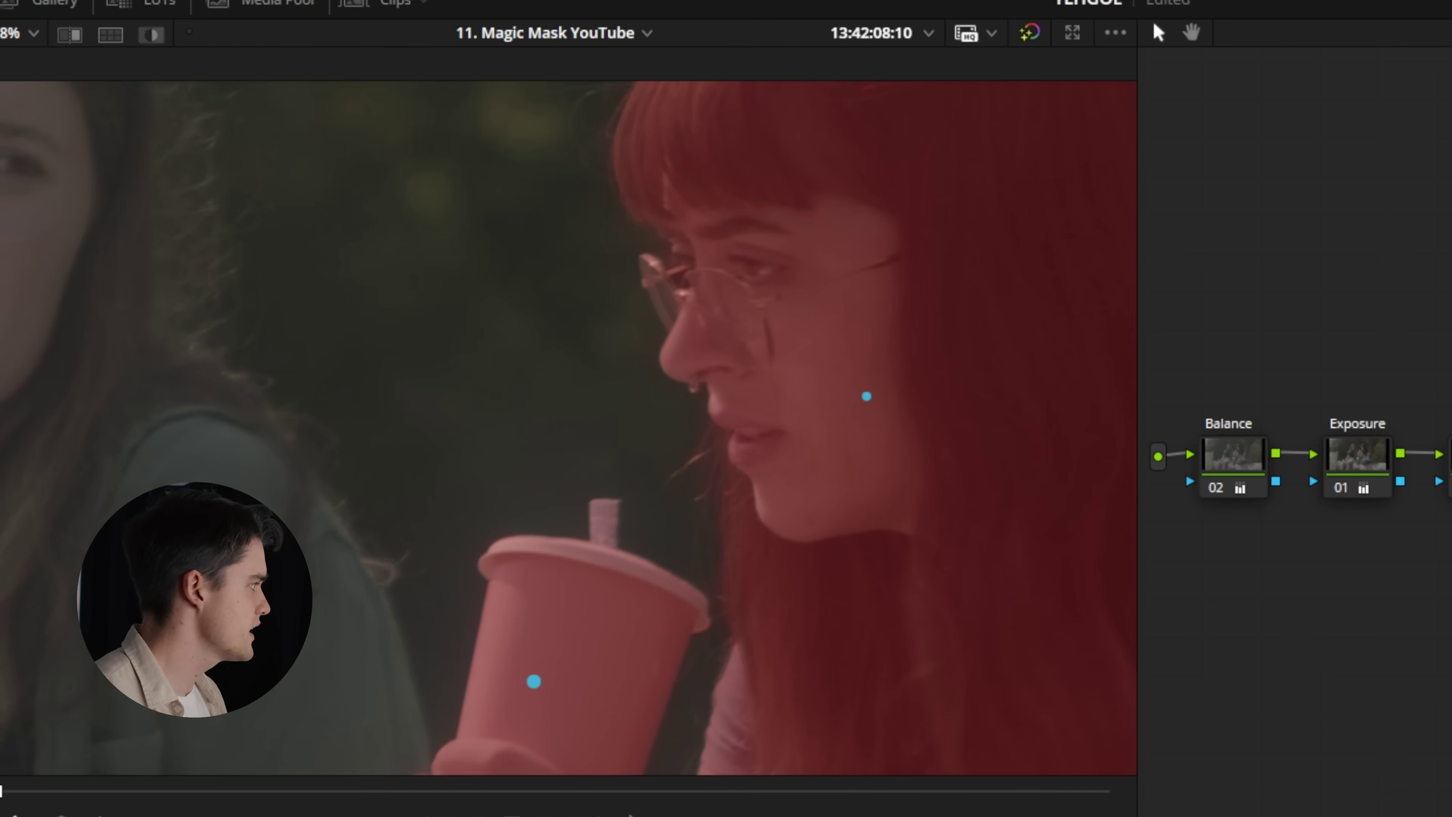
- Examine the mask edges around the woman's face, glasses and cup up close
scroll(758, 472, "up", 5)
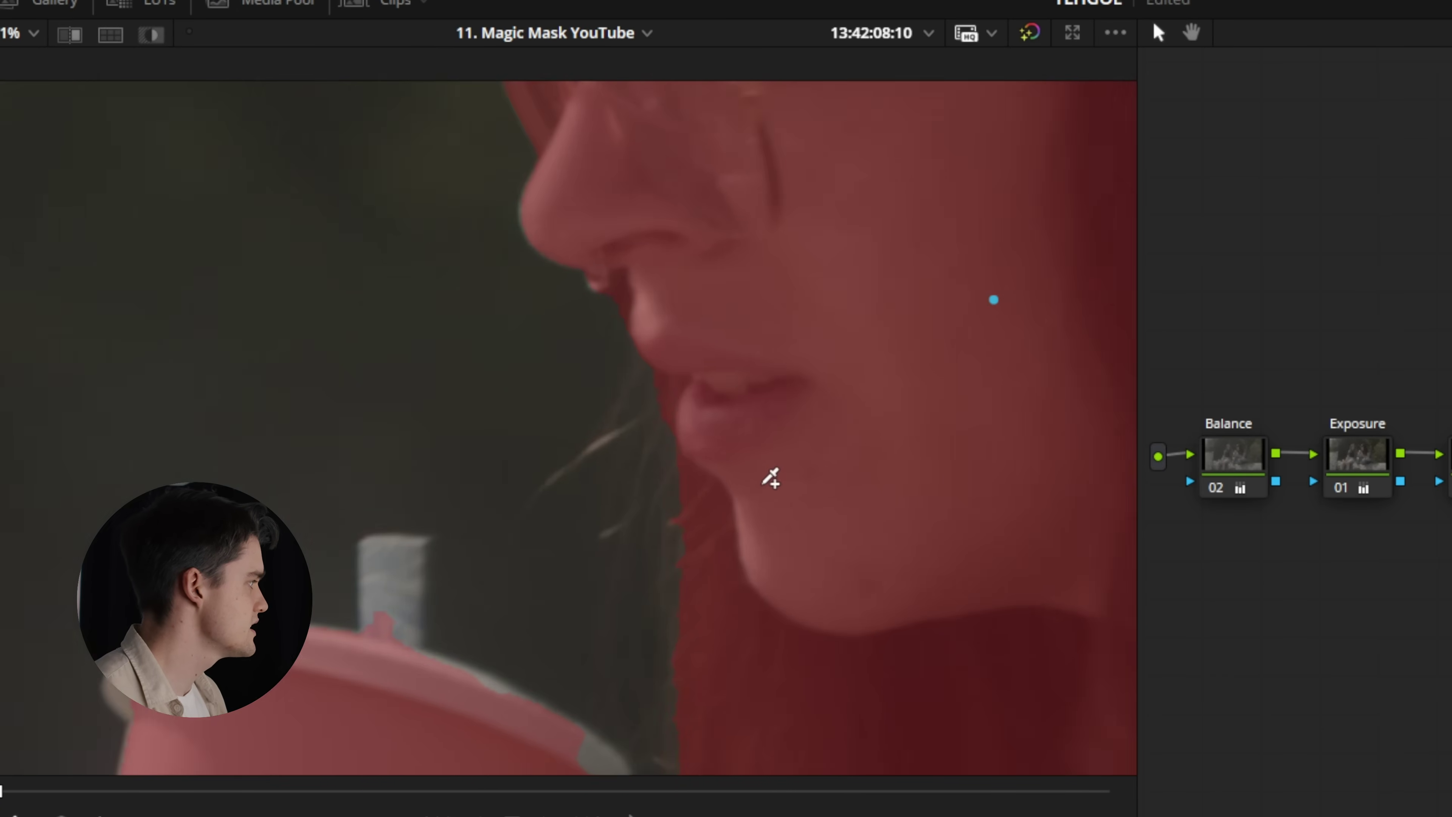
scroll(756, 484, "down", 2)
mouse_move(714, 330)
left_mouse_down()
mouse_move(850, 531)
mouse_move(719, 337)
left_mouse_up()
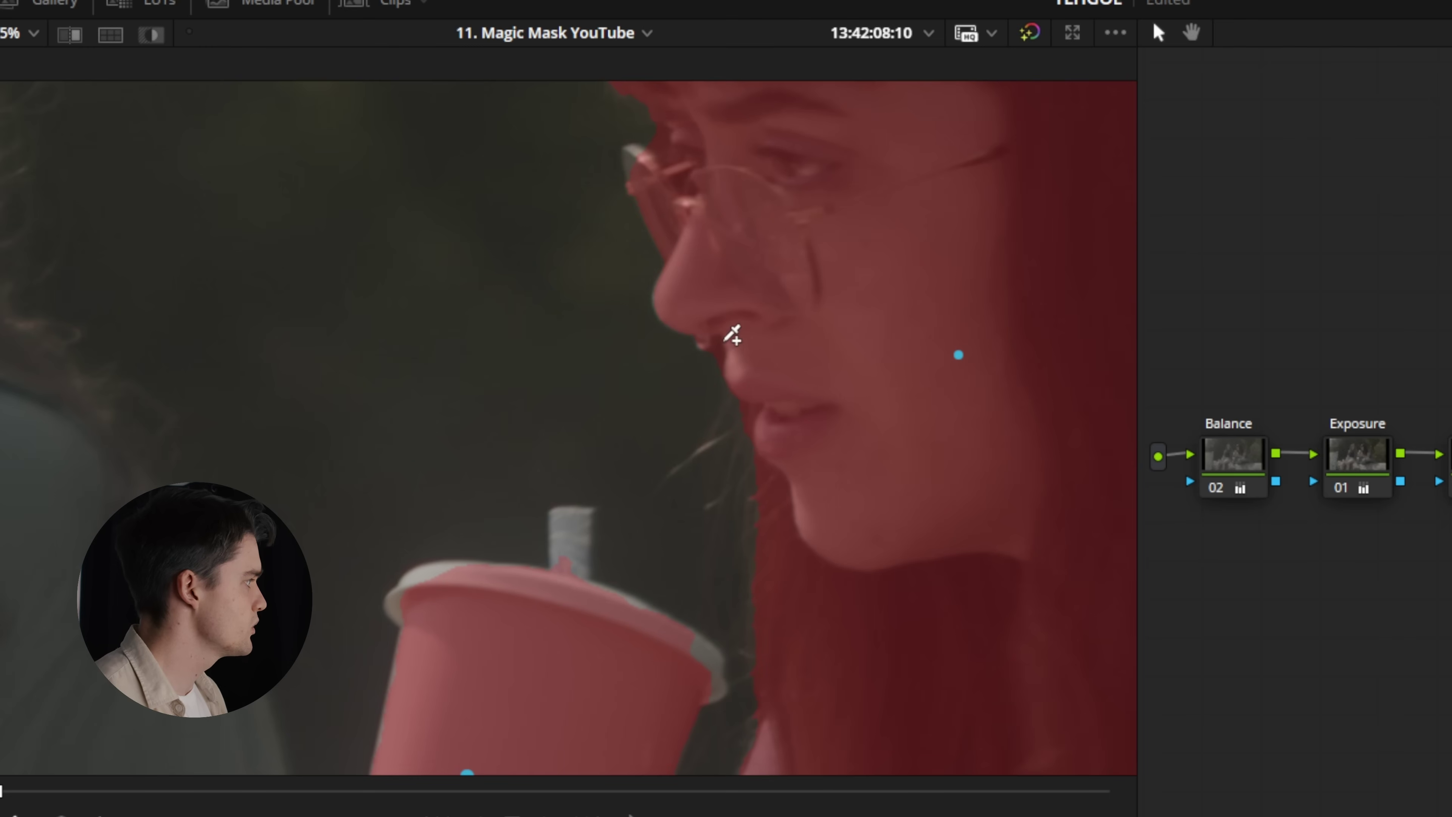
scroll(646, 326, "up", 3)
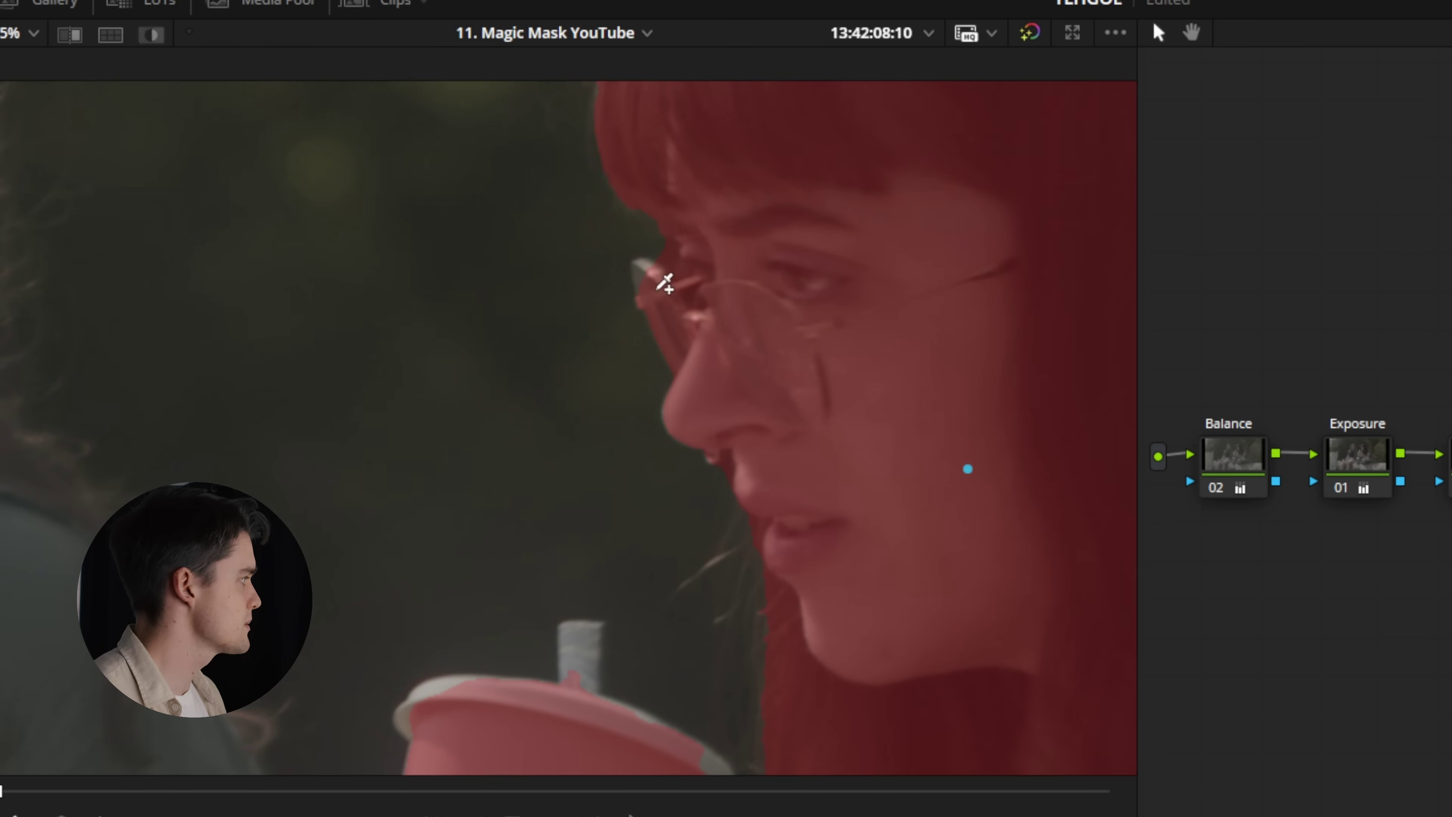
scroll(663, 301, "down", 4)
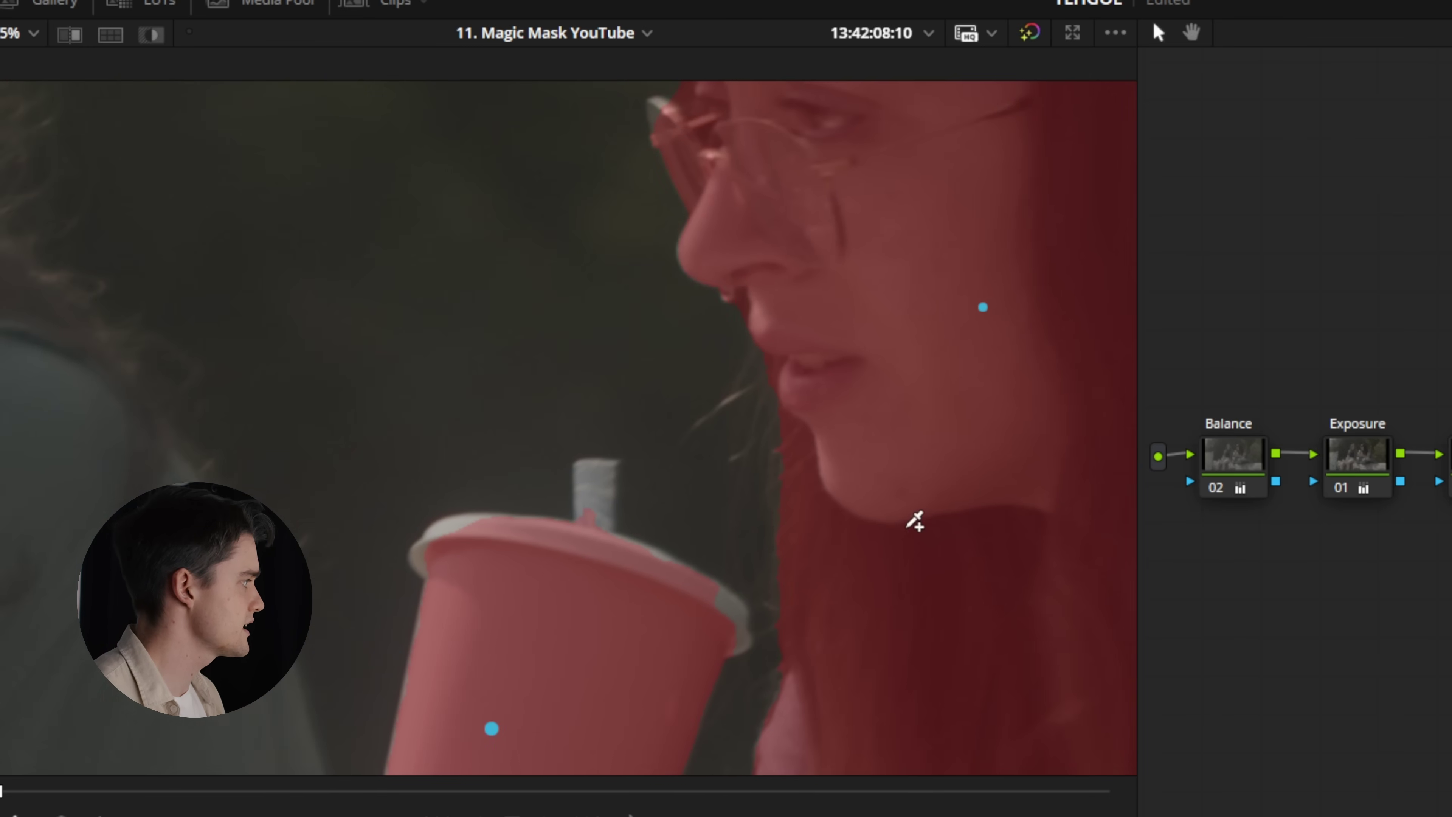
scroll(918, 513, "up", 2)
scroll(918, 512, "right", 2)
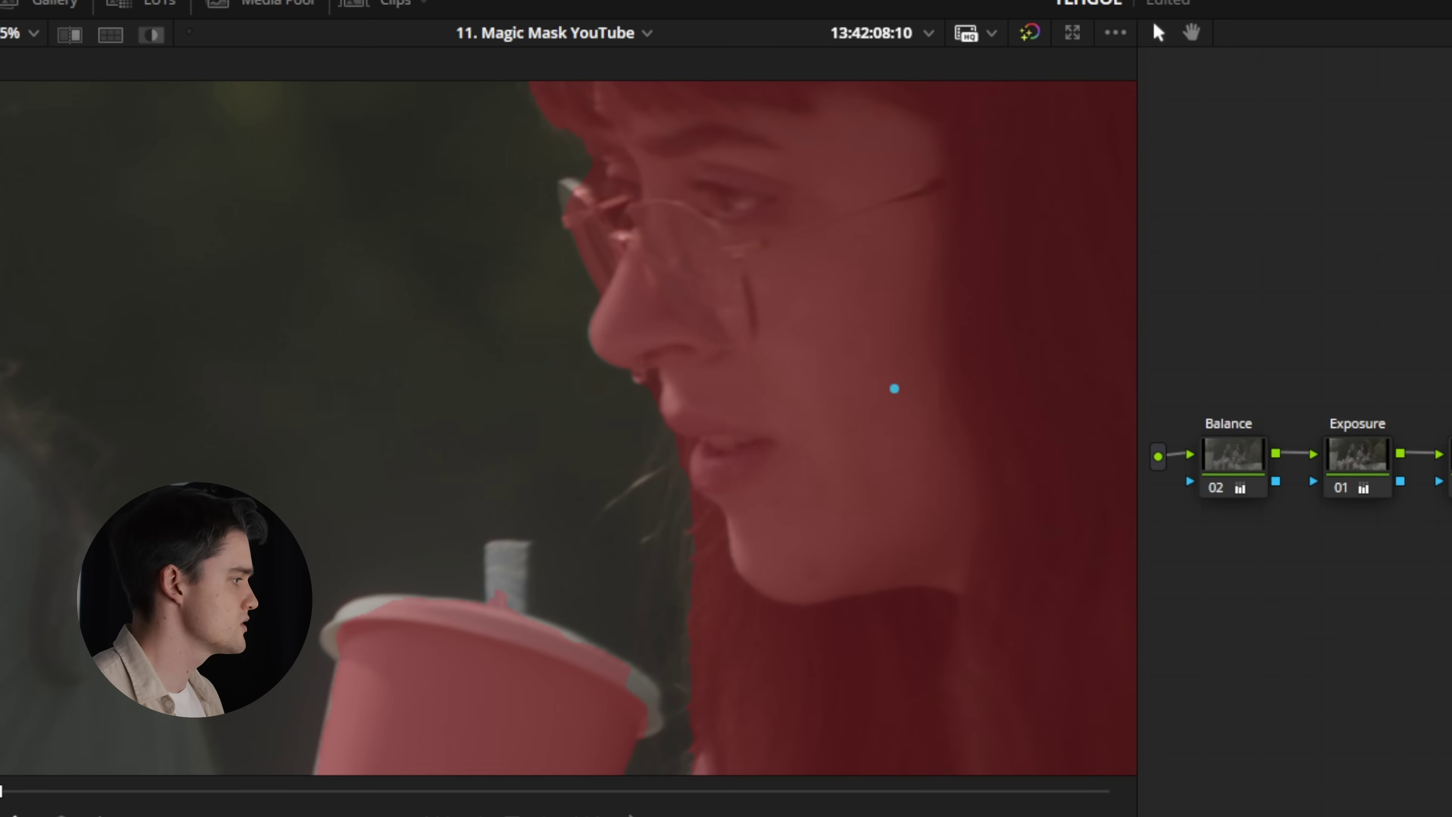
left_click_drag(821, 513, 787, 462)
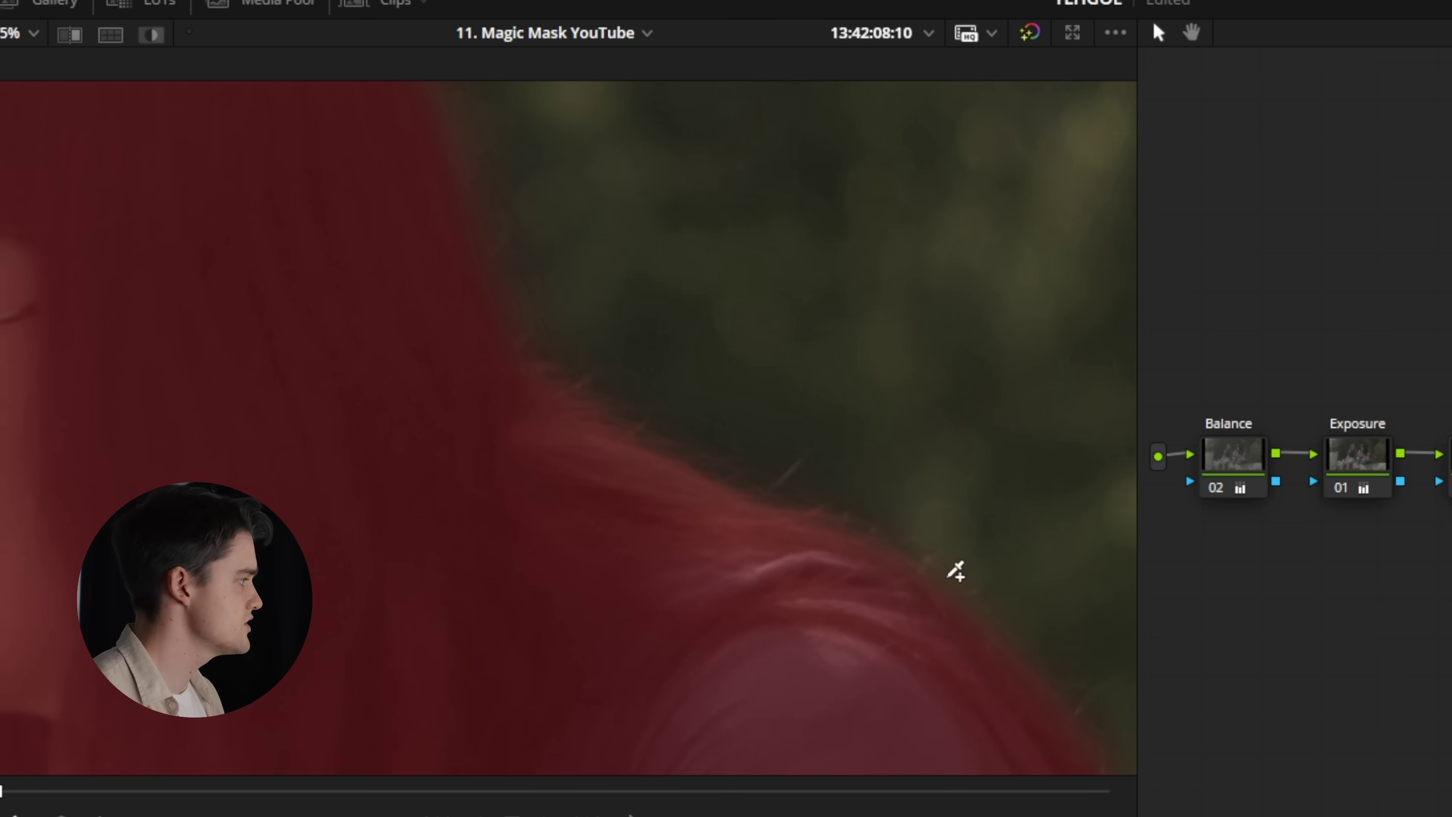
- Examine the mask edges along the woman's shoulder, back, hands and forearm, and fit the whole frame in the viewer
scroll(859, 522, "down", 5)
scroll(859, 522, "right", 5)
left_click_drag(898, 579, 687, 279)
left_click_drag(869, 618, 752, 344)
left_click_drag(675, 400, 603, 490)
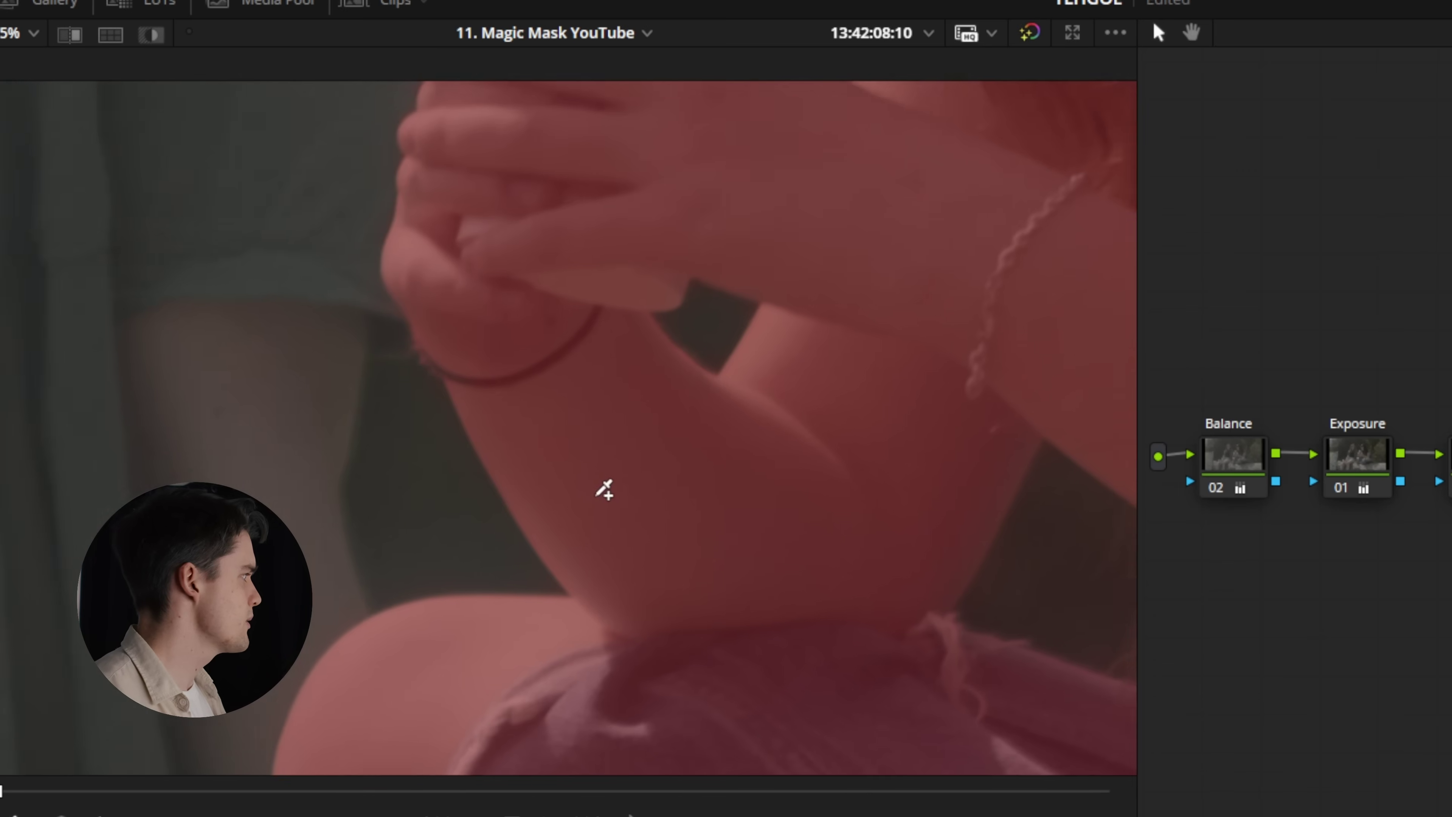
left_click_drag(623, 389, 559, 468)
scroll(559, 468, "down", 3)
scroll(558, 468, "left", 5)
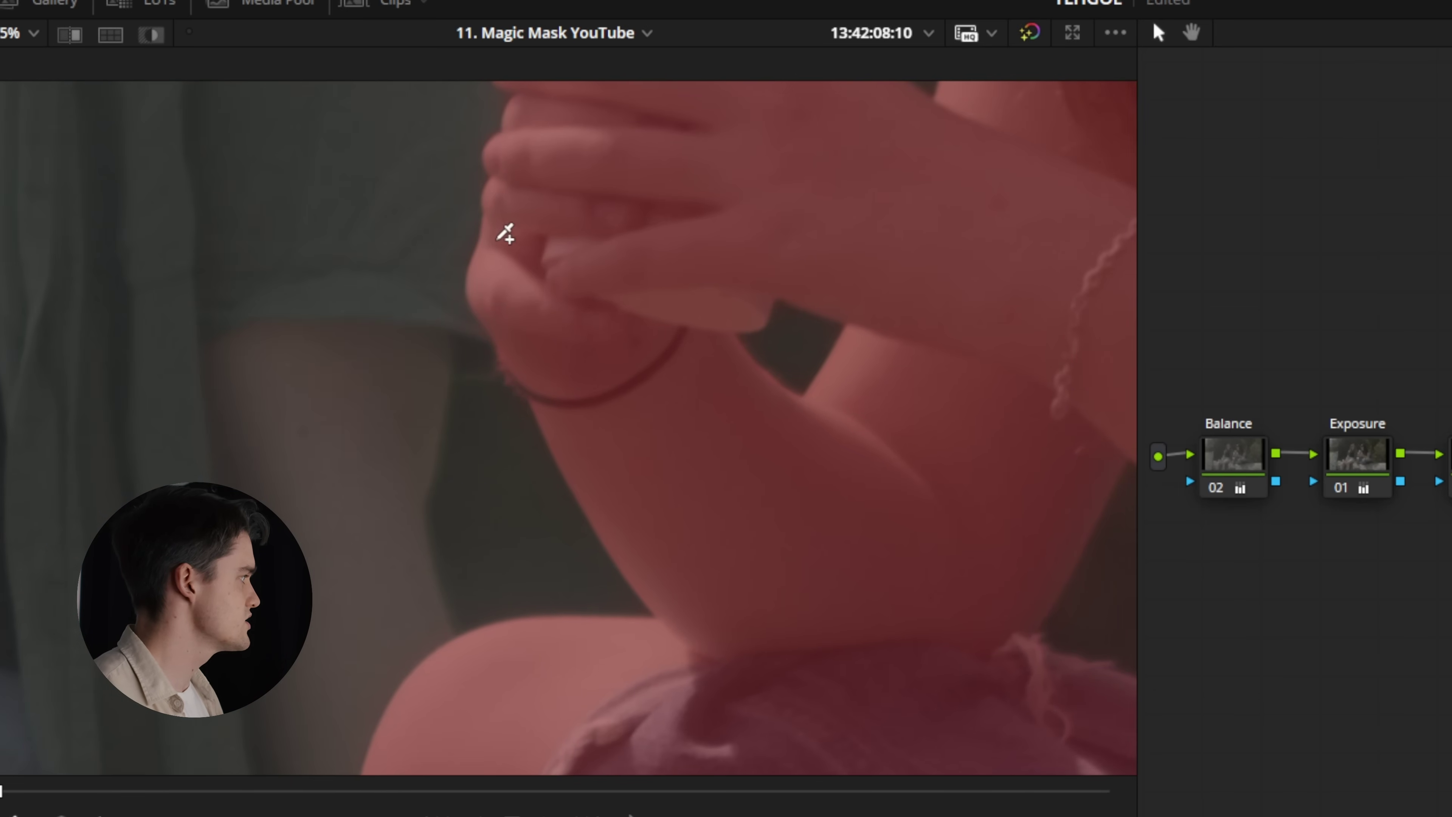
scroll(501, 229, "down", 1)
scroll(500, 229, "left", 5)
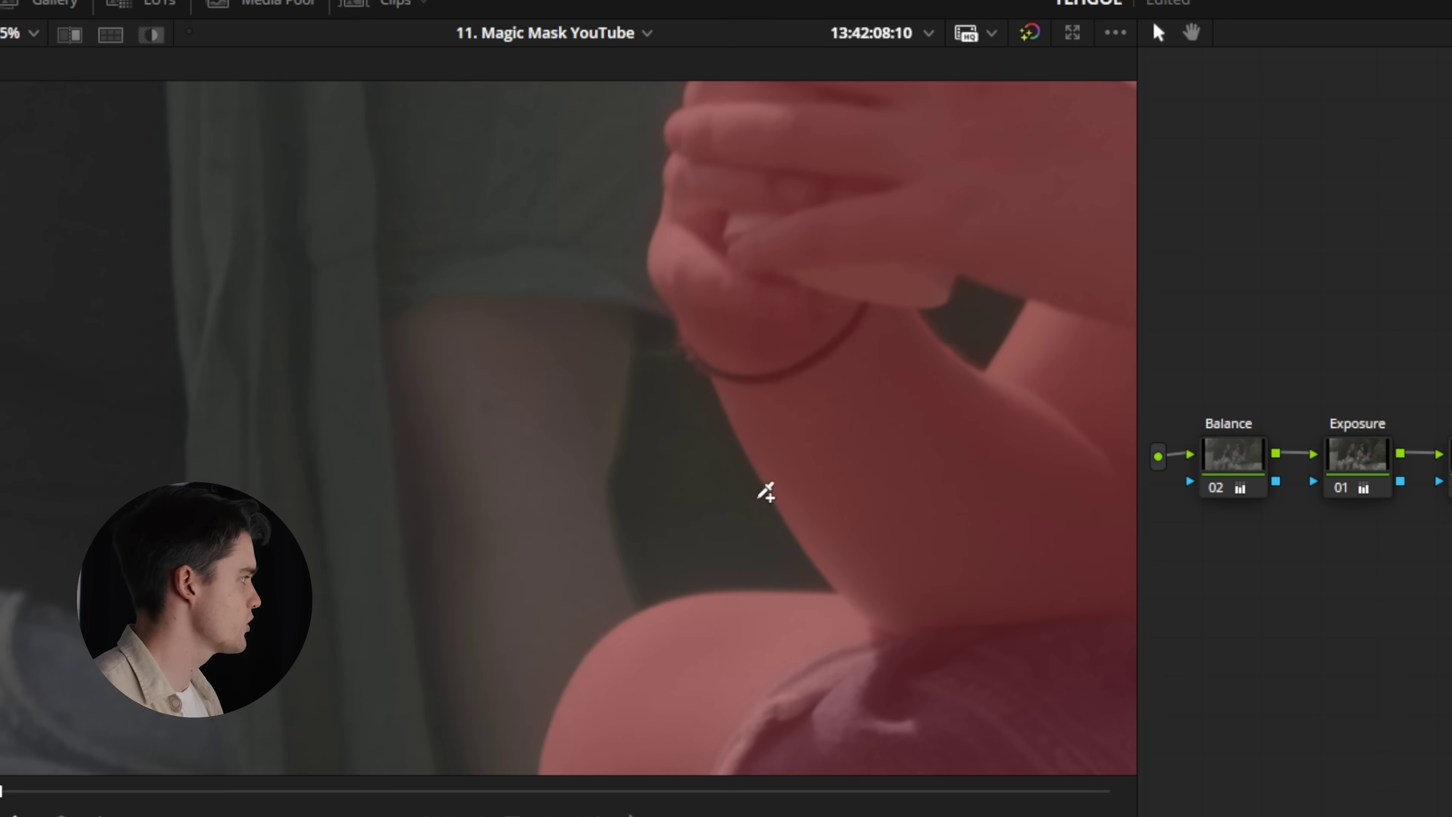
left_click_drag(757, 345, 648, 402)
key("shift+z")
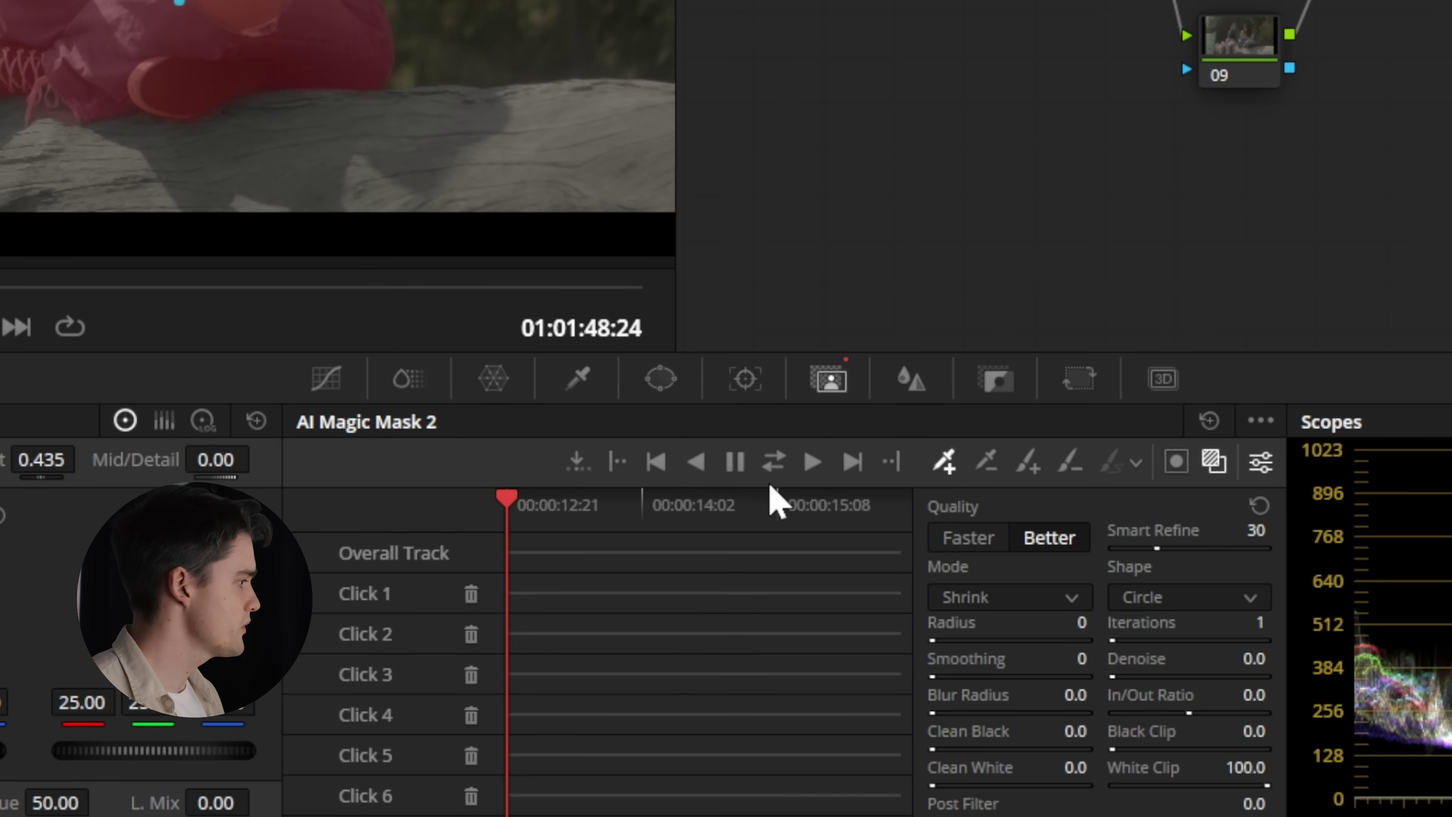
- Track the mask forward and backward through the clip and play back the tracked result
left_click(777, 465)
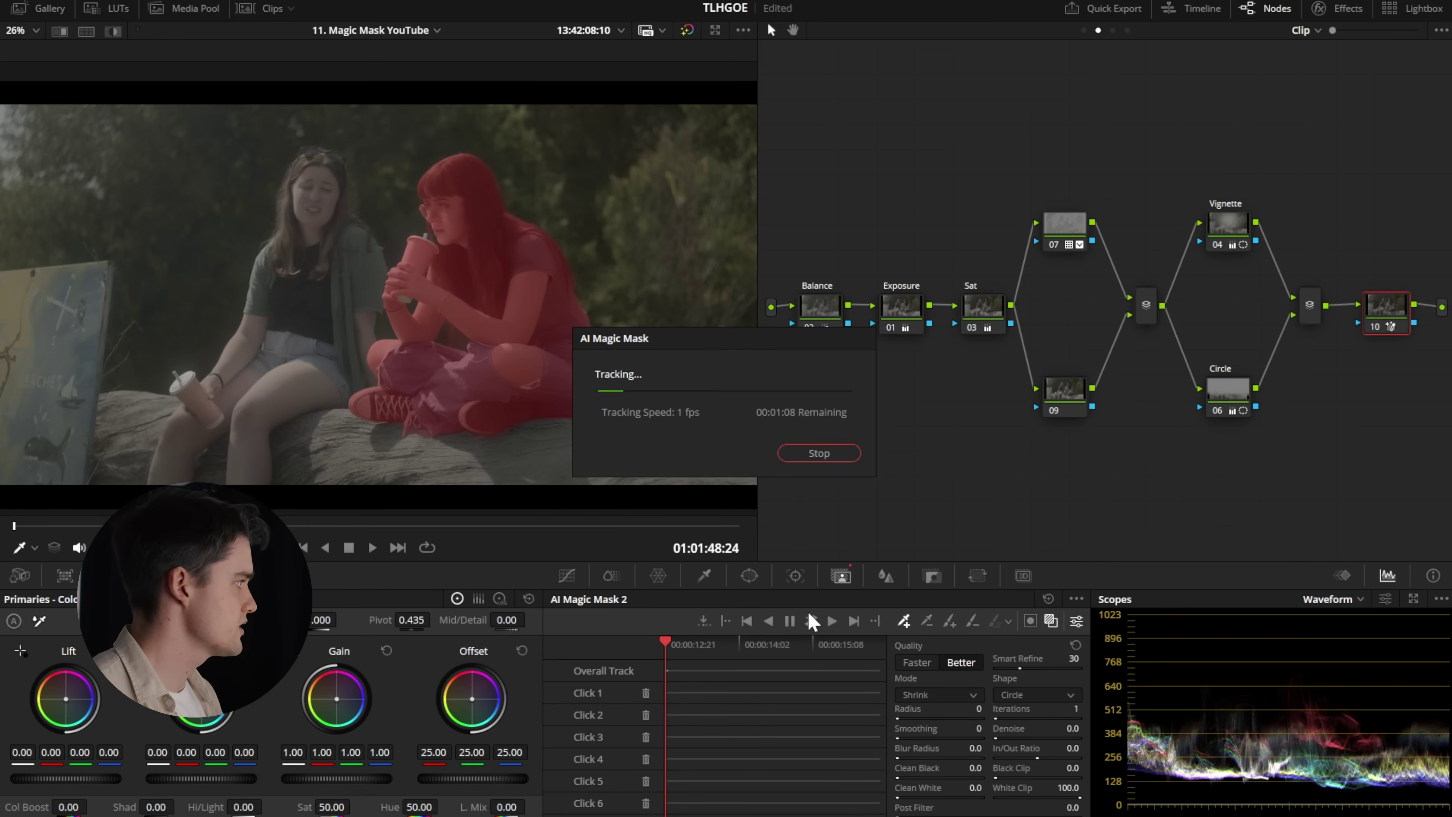
key("space")
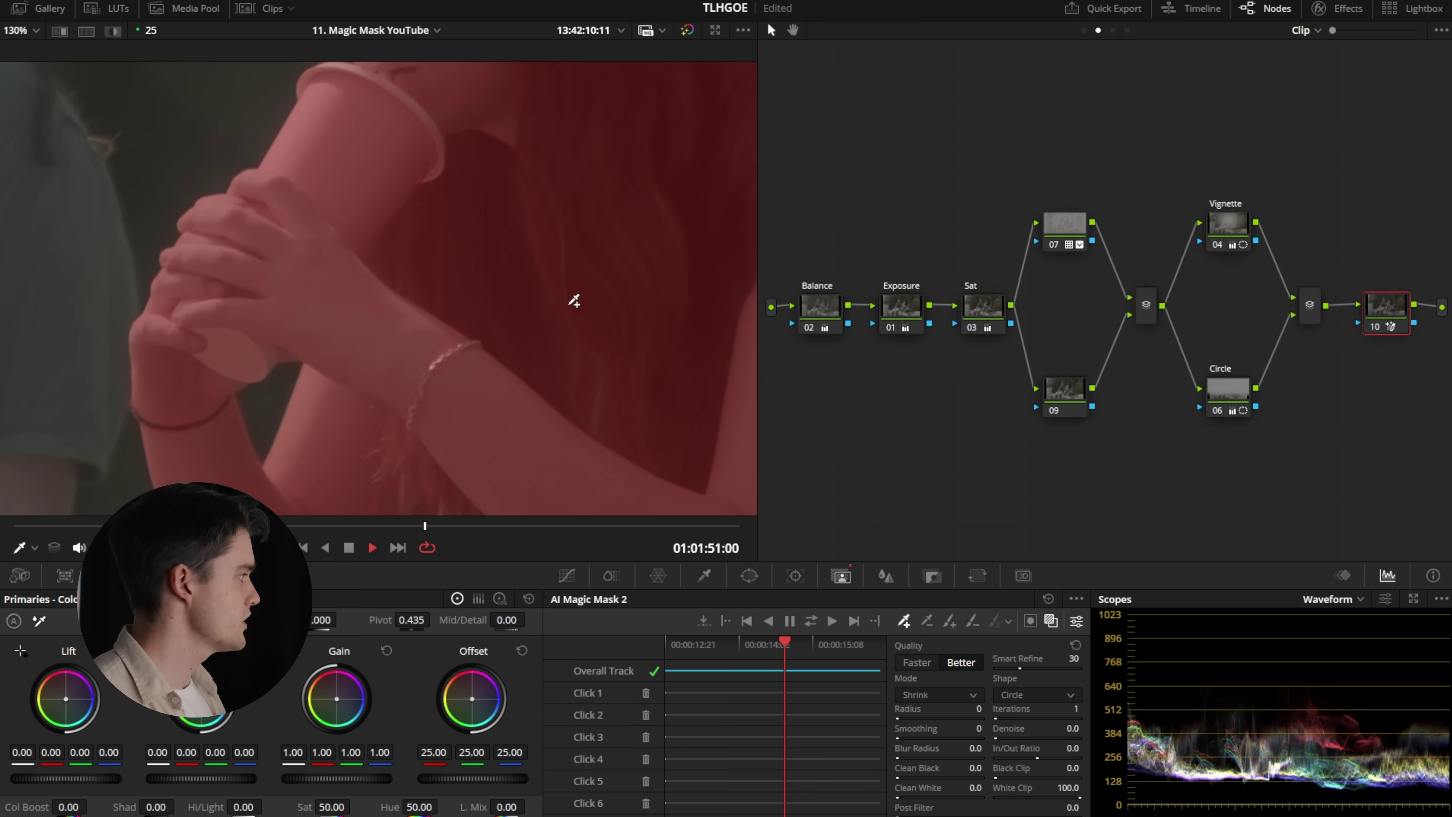
key("space")
- Check the tracked mask around the hands and cup up close, scrubbing back toward the start of the clip
left_click_drag(402, 227, 565, 337)
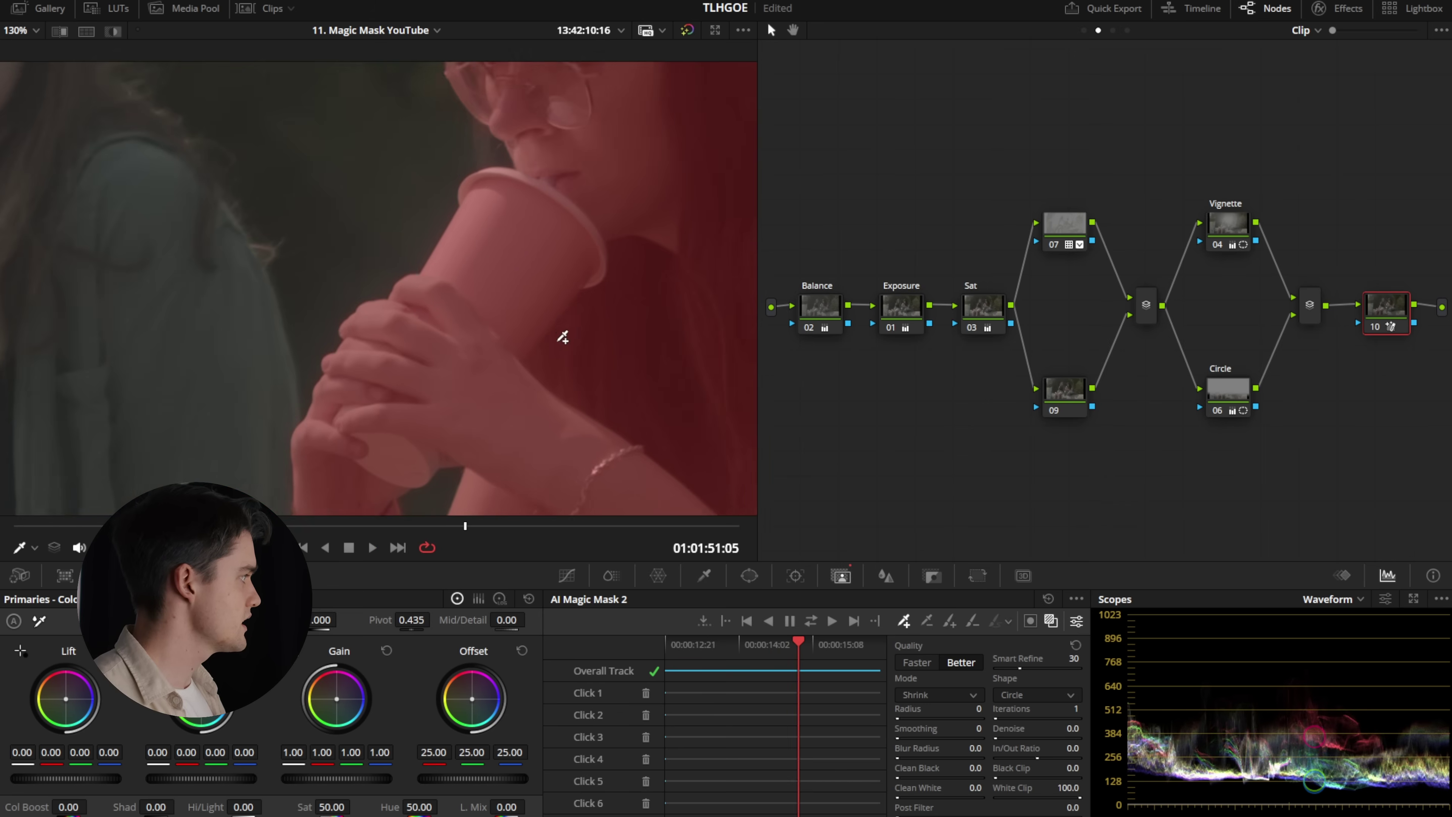
left_click_drag(465, 526, 267, 529)
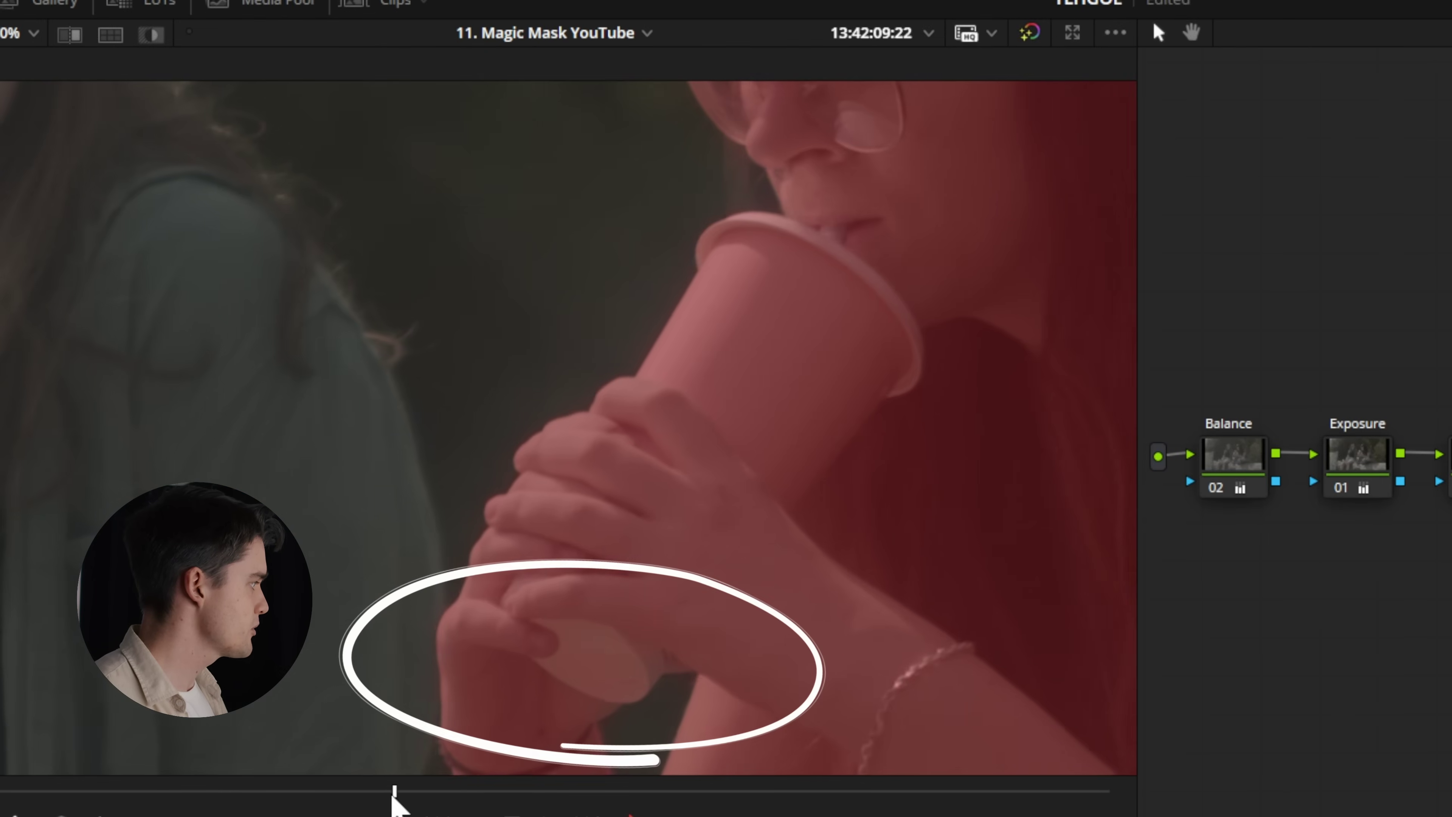
mouse_move(393, 798)
left_mouse_down()
mouse_move(24, 796)
mouse_move(47, 798)
left_mouse_up()
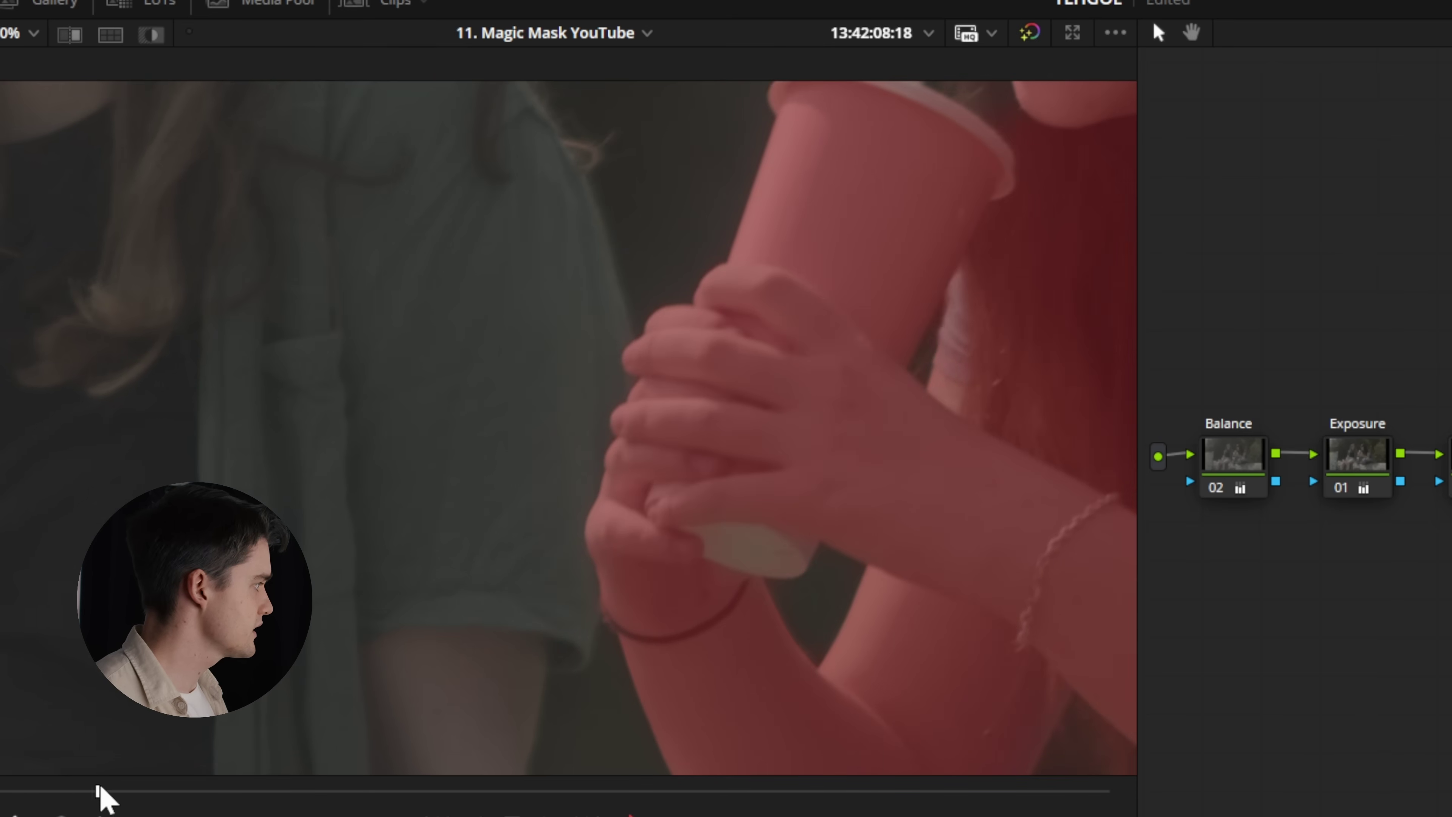
- Add mask points on the cup's base and straw at 13:42:08:14 and track the mask forward through the clip
left_click_drag(111, 795, 51, 769)
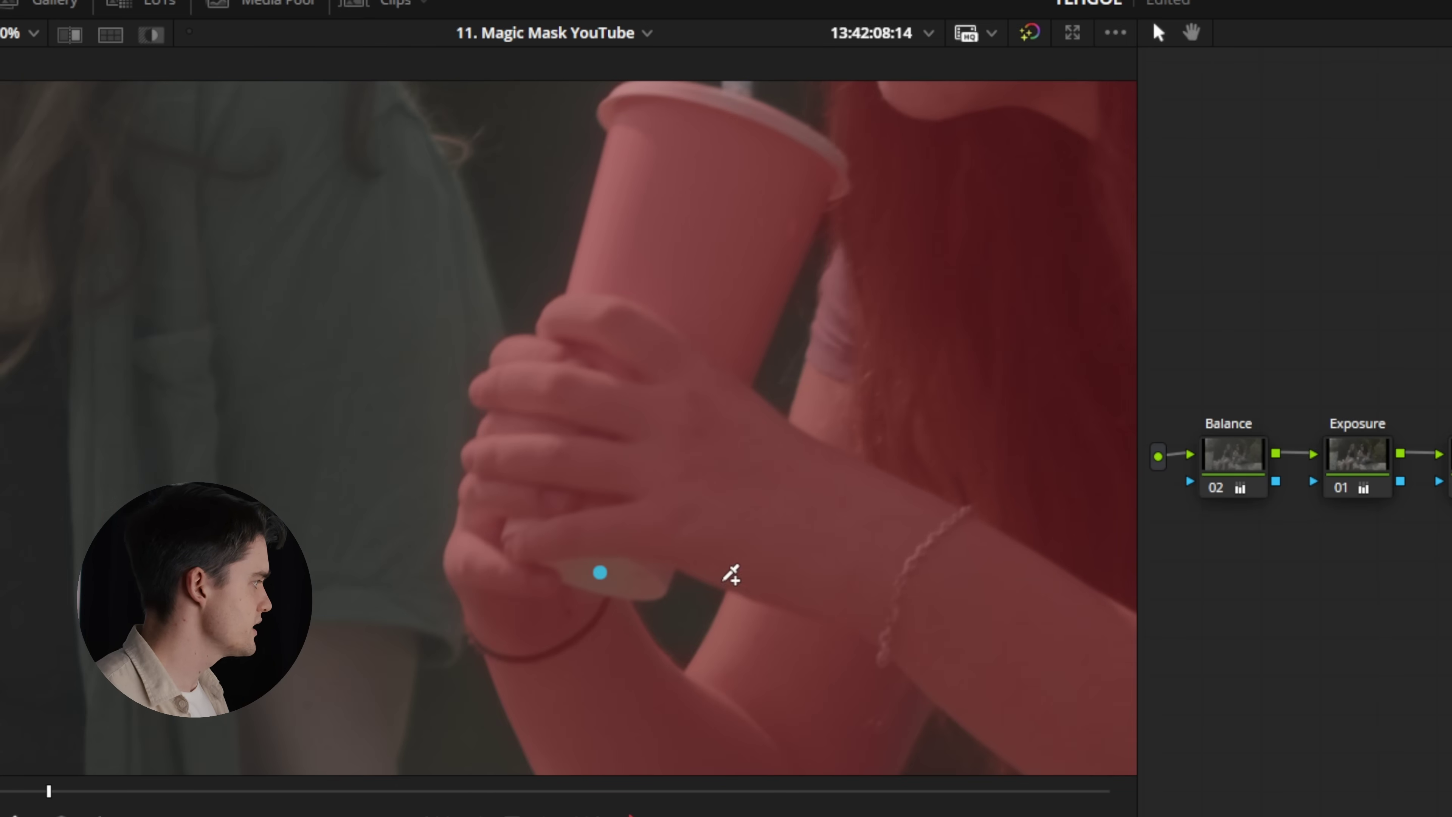
left_click_drag(737, 581, 678, 791)
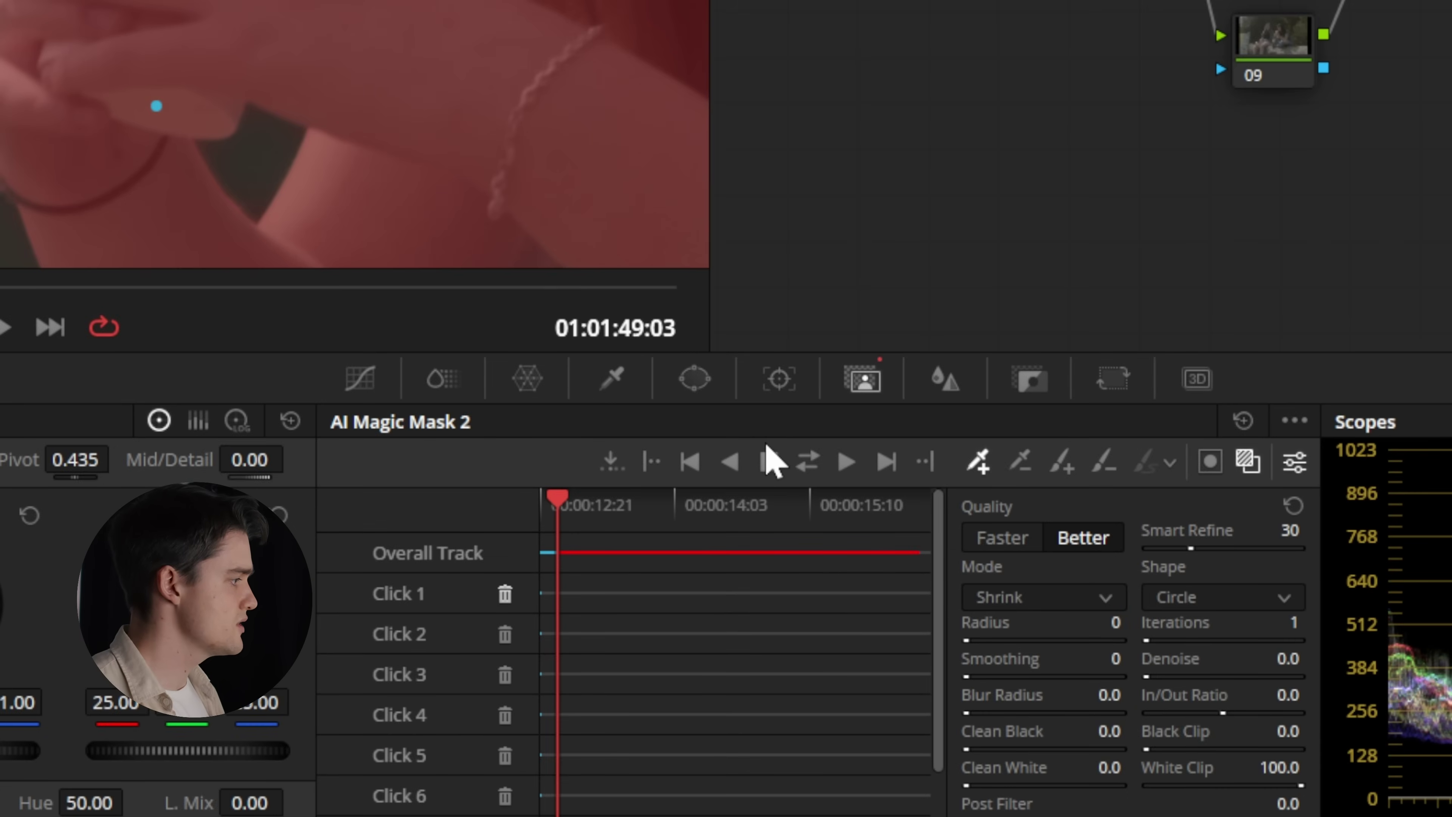
left_click(847, 464)
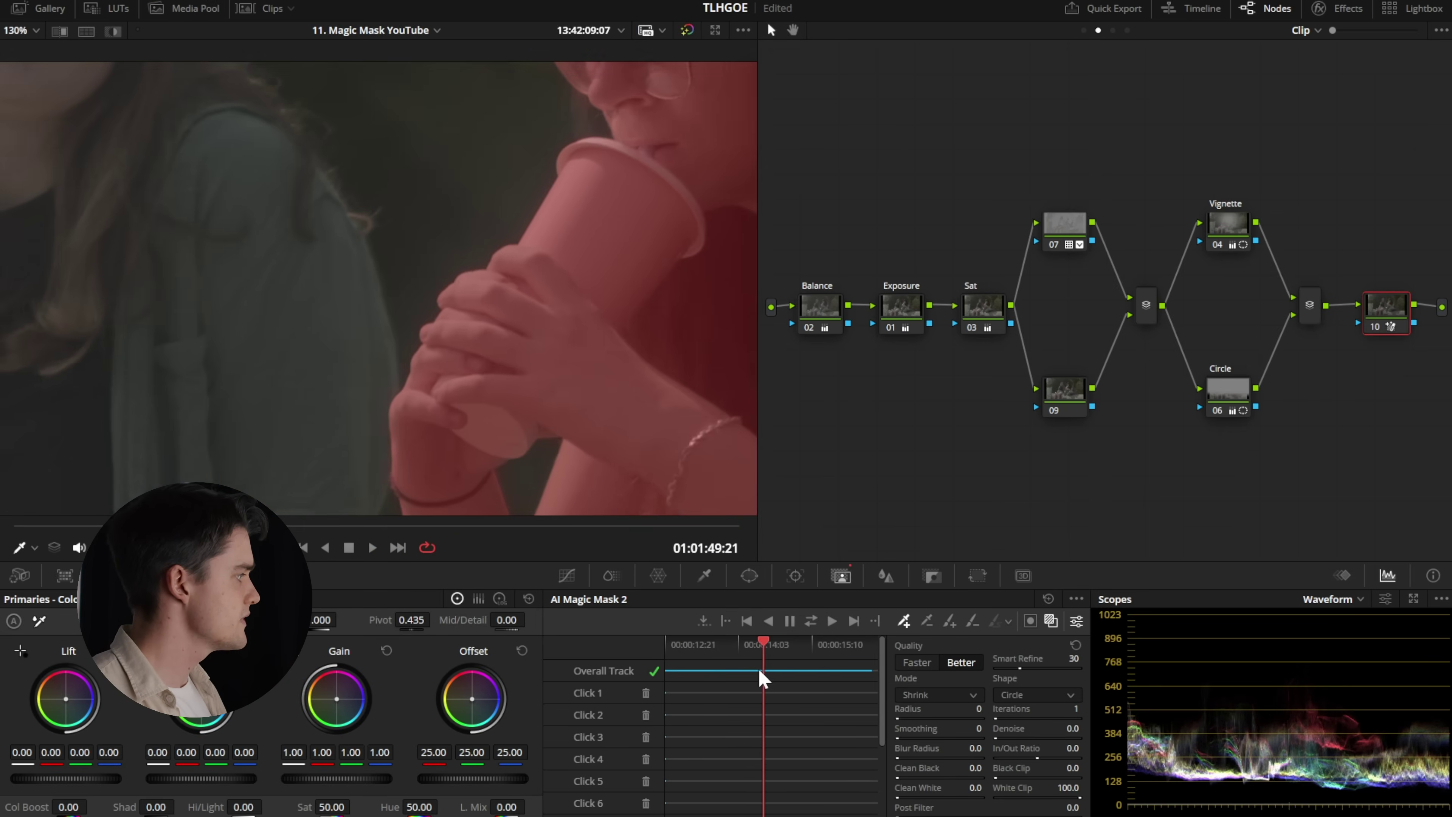
left_click_drag(759, 670, 838, 678)
key("shift+z")
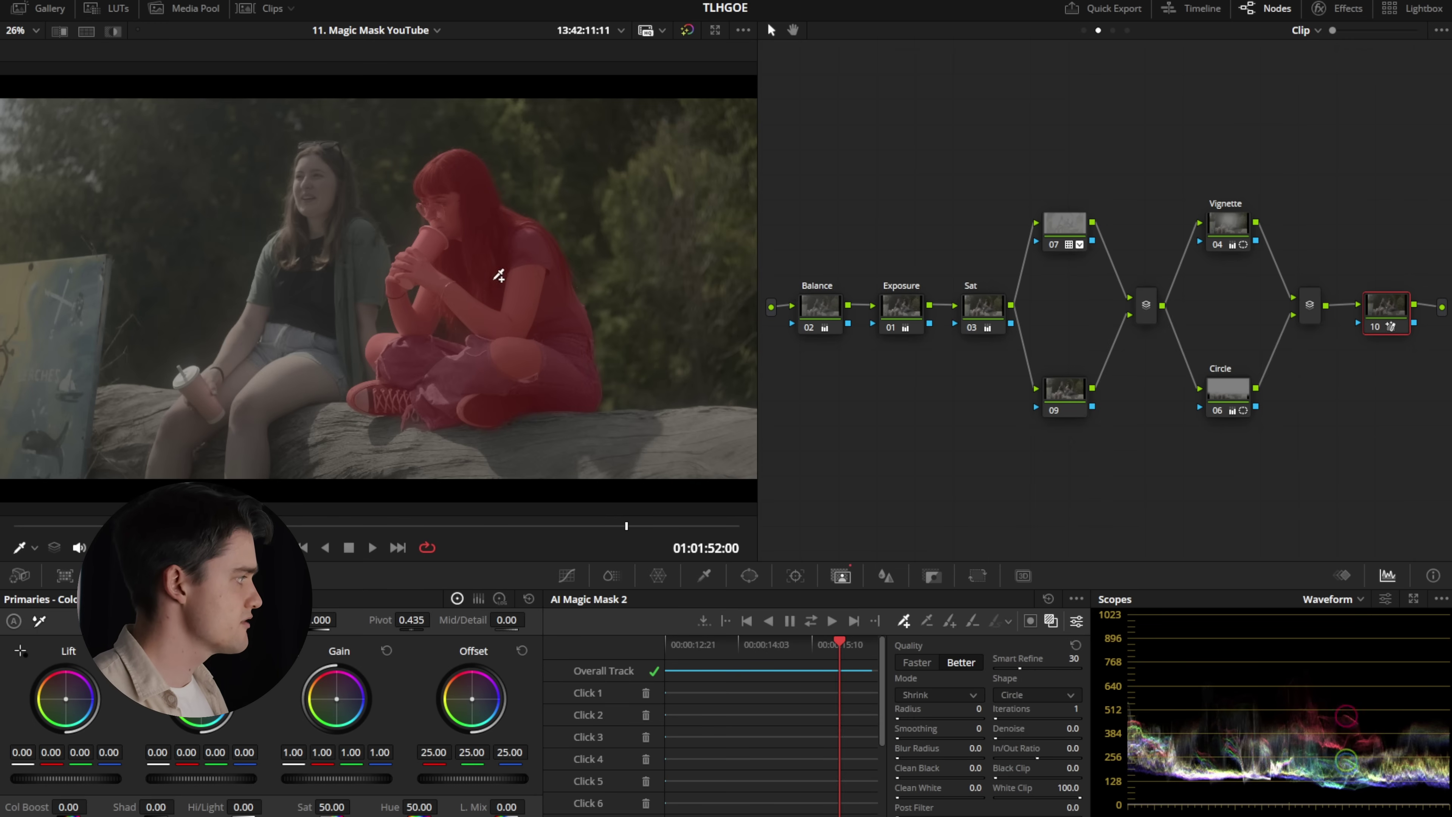
- Preview the inverted mask, restore the original selection and hide the mask overlay
left_click(1030, 621)
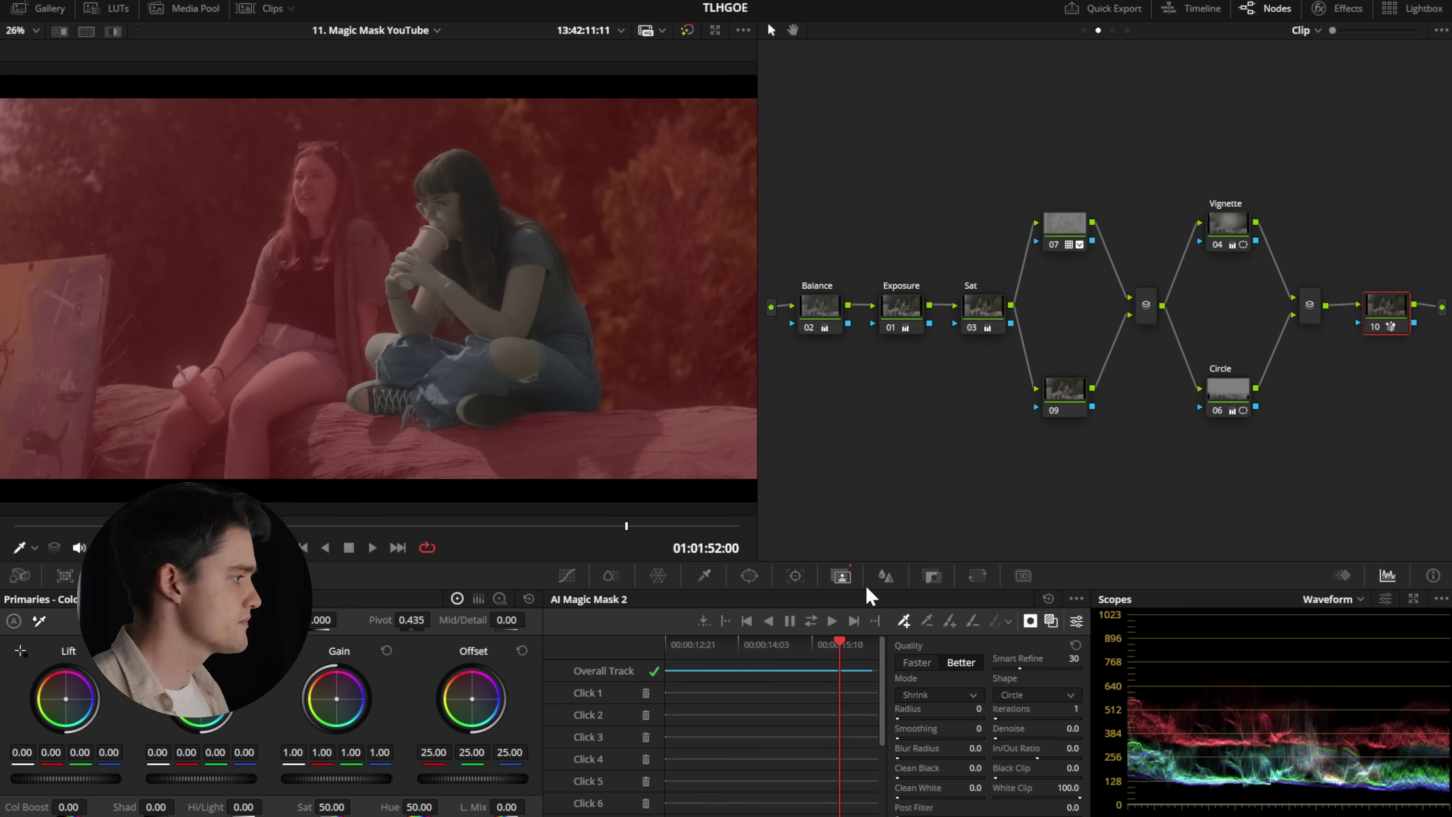
left_click(1031, 622)
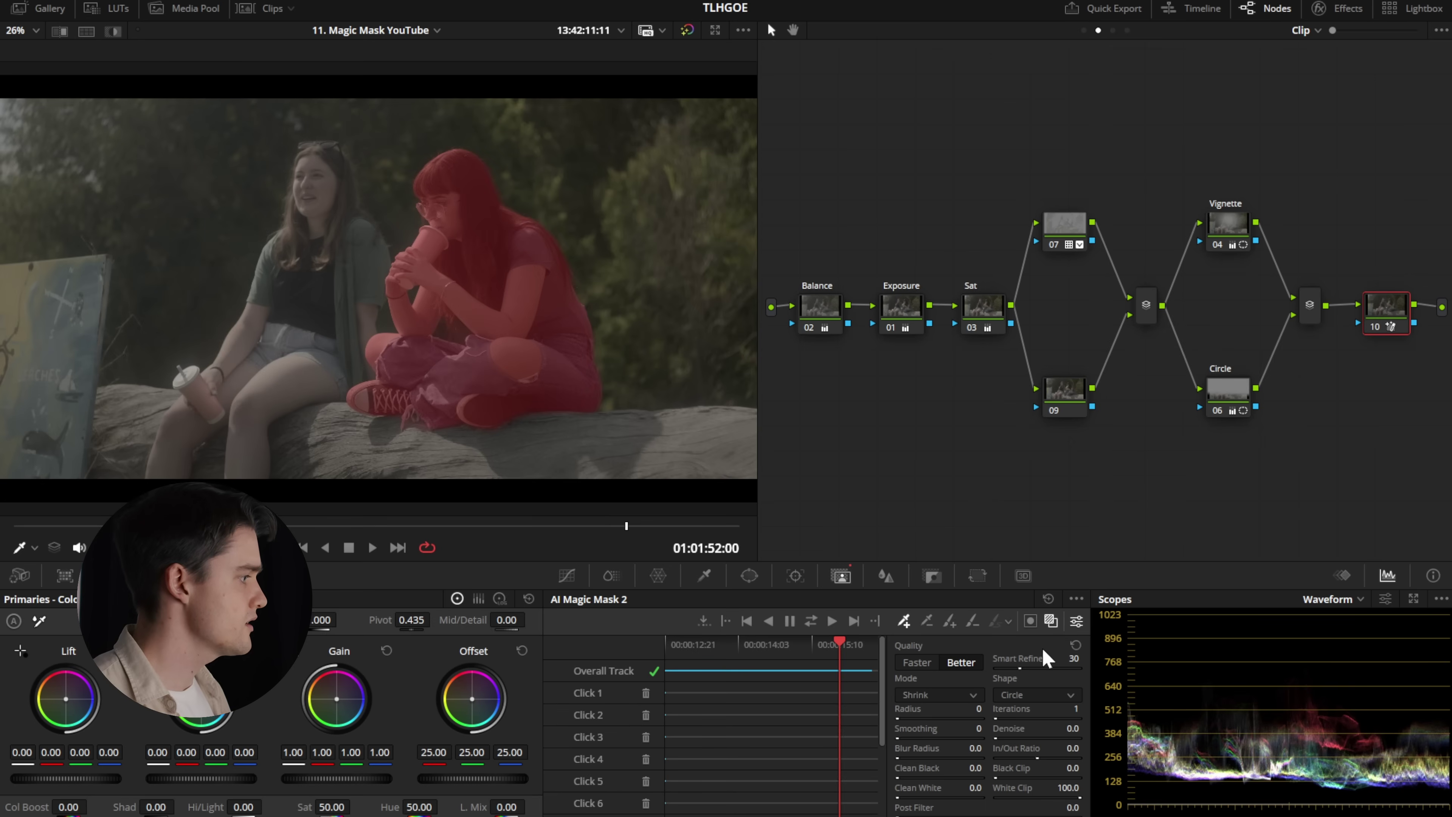
left_click(1051, 622)
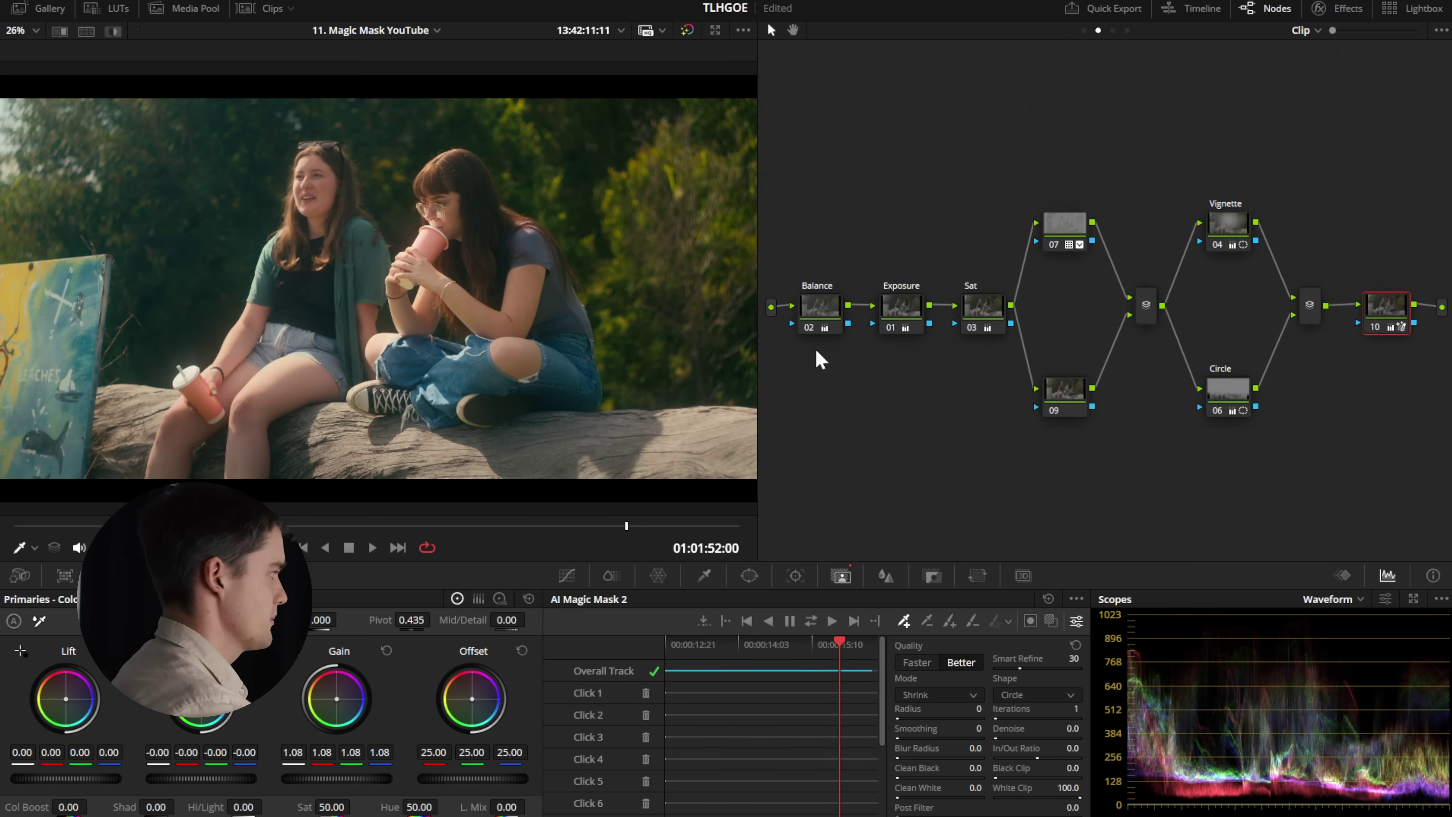
- Play back the graded clip and examine the masked edges around the woman's face and hair up close
key("space")
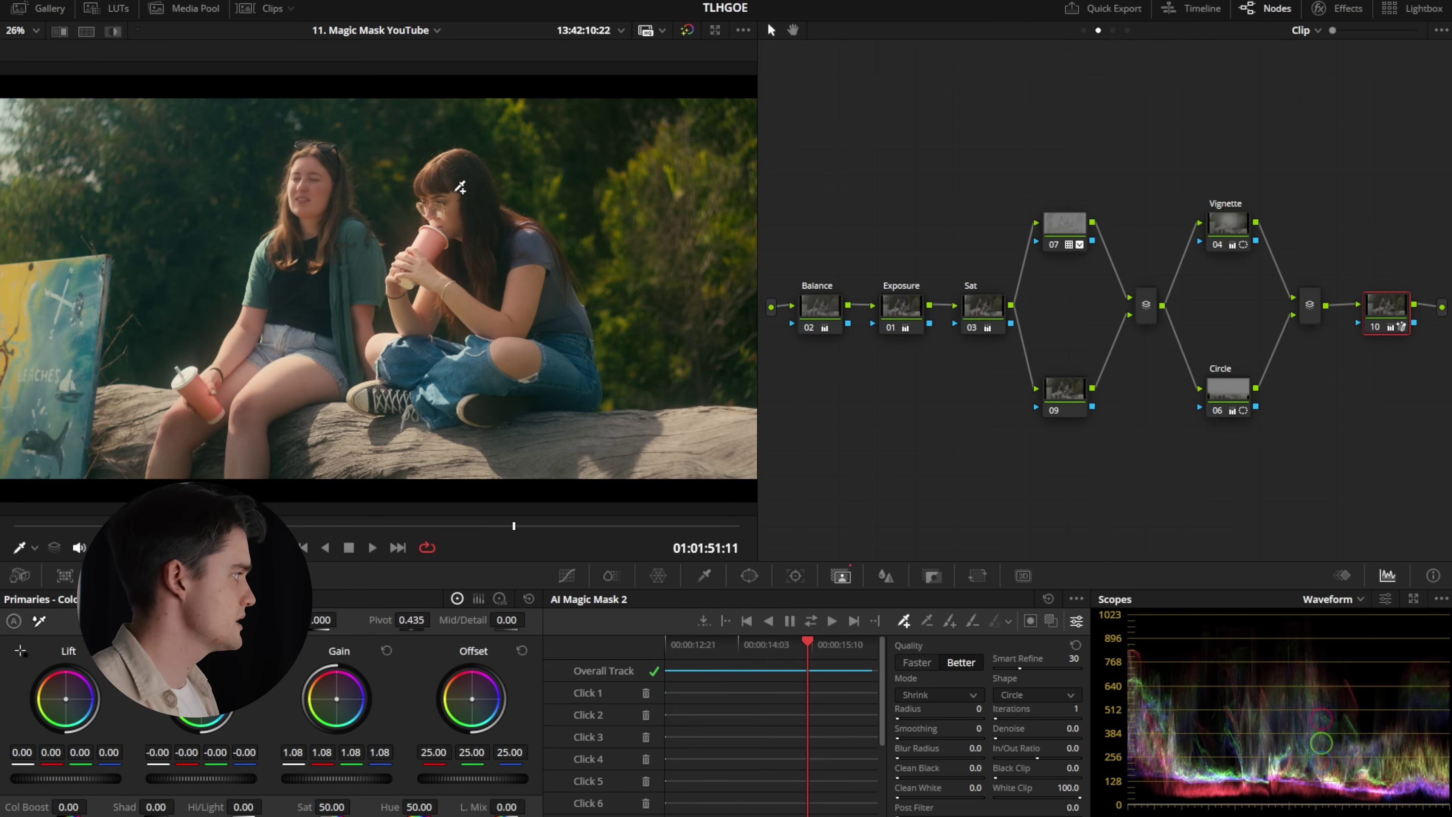
scroll(469, 231, "up", 10)
left_click_drag(469, 230, 160, 372)
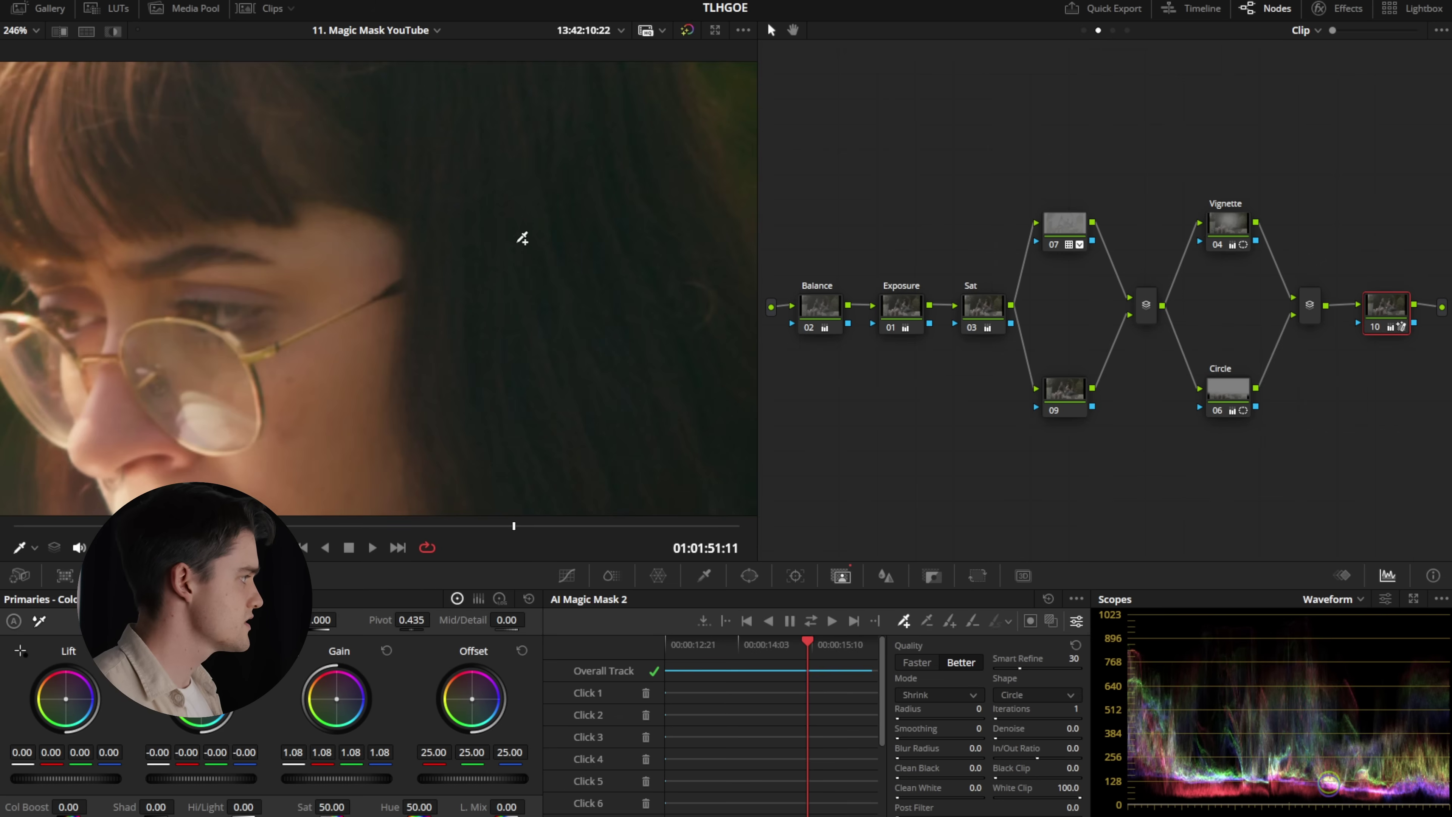
left_click_drag(529, 243, 223, 402)
left_click_drag(327, 291, 500, 347)
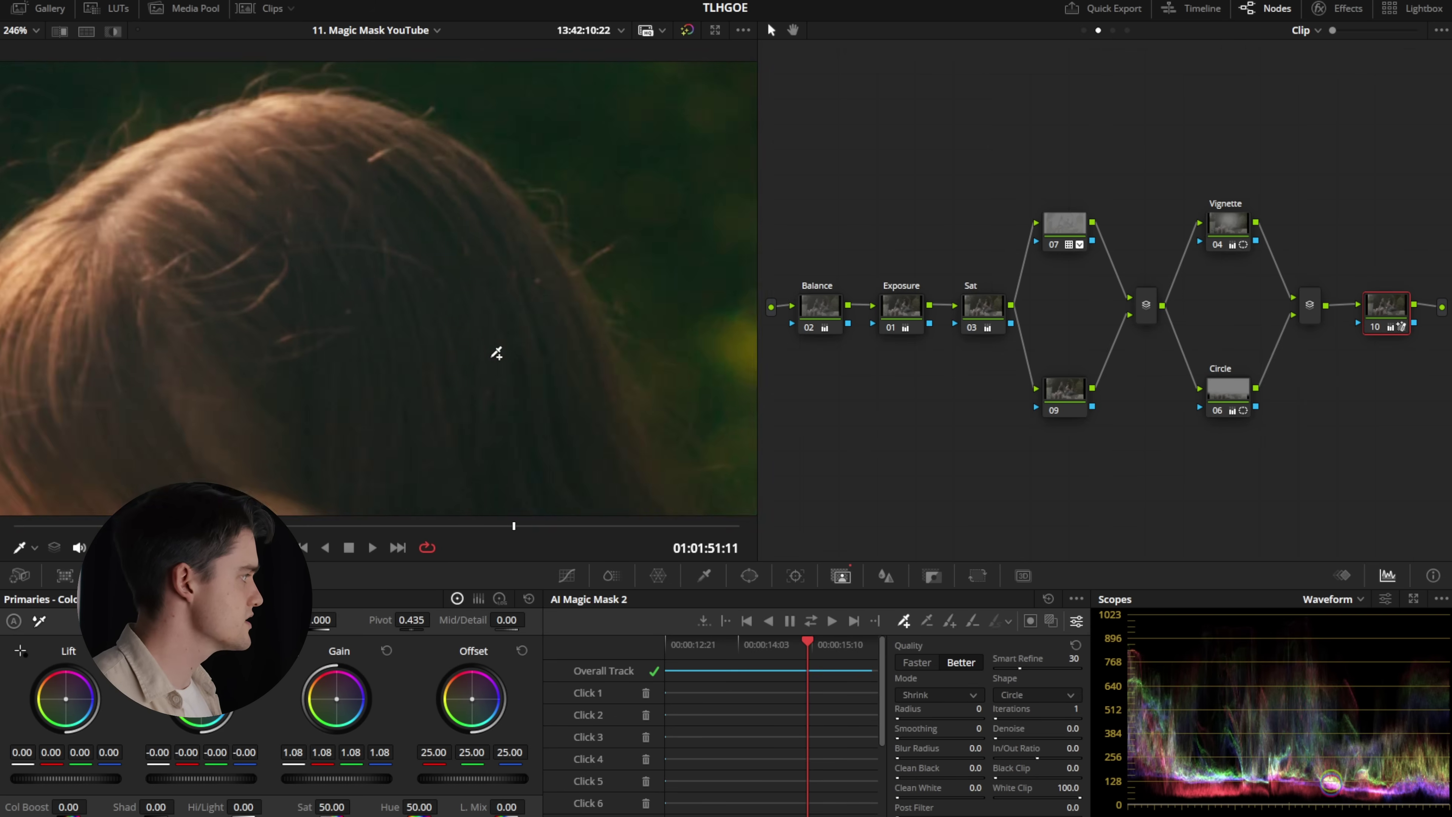
left_click_drag(483, 217, 516, 266)
left_click_drag(1433, 182, 1368, 285)
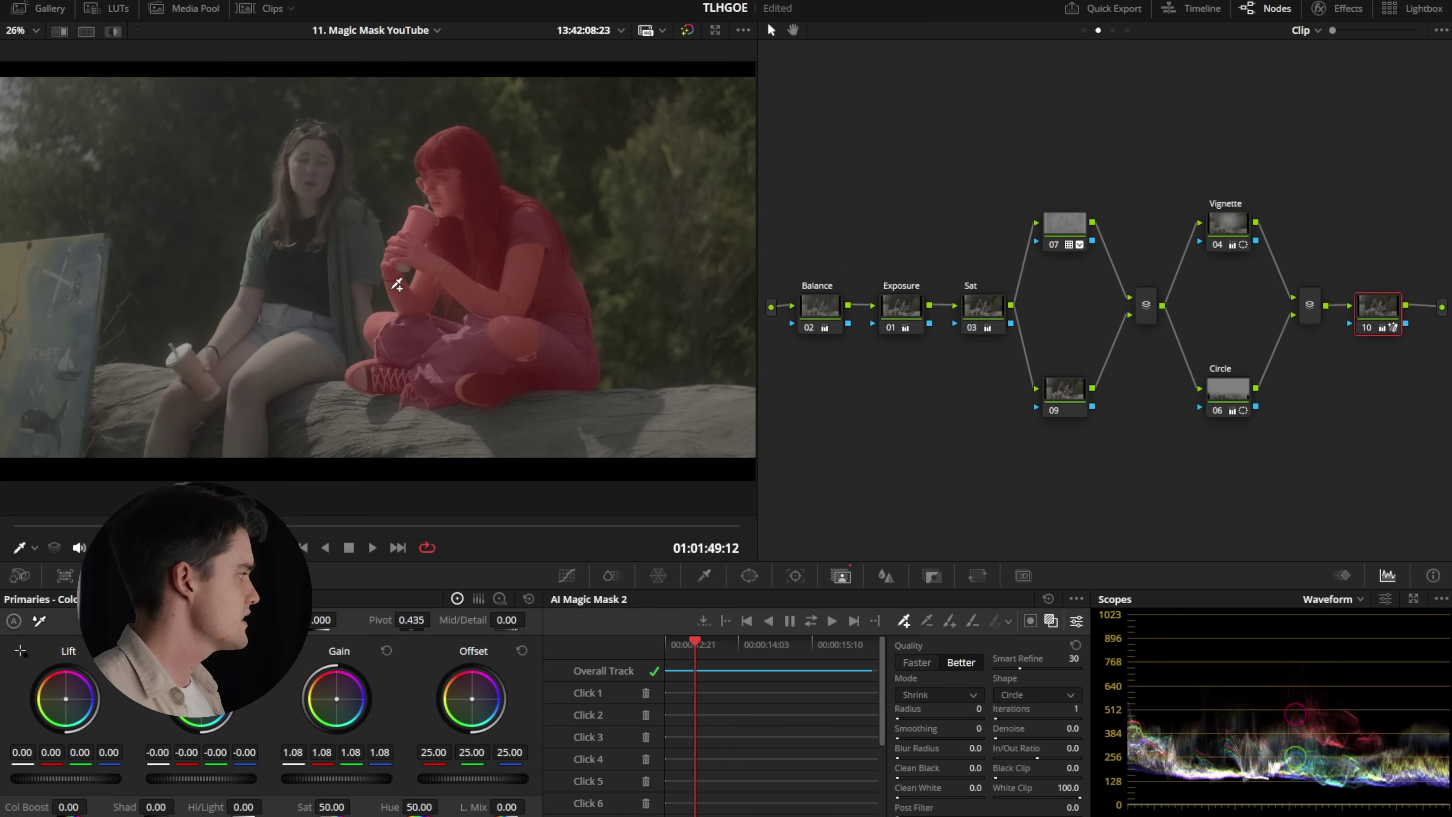
- Paint the base of the cup into the mask with the add brush at 13:42:08:24
scroll(396, 284, "up", 10)
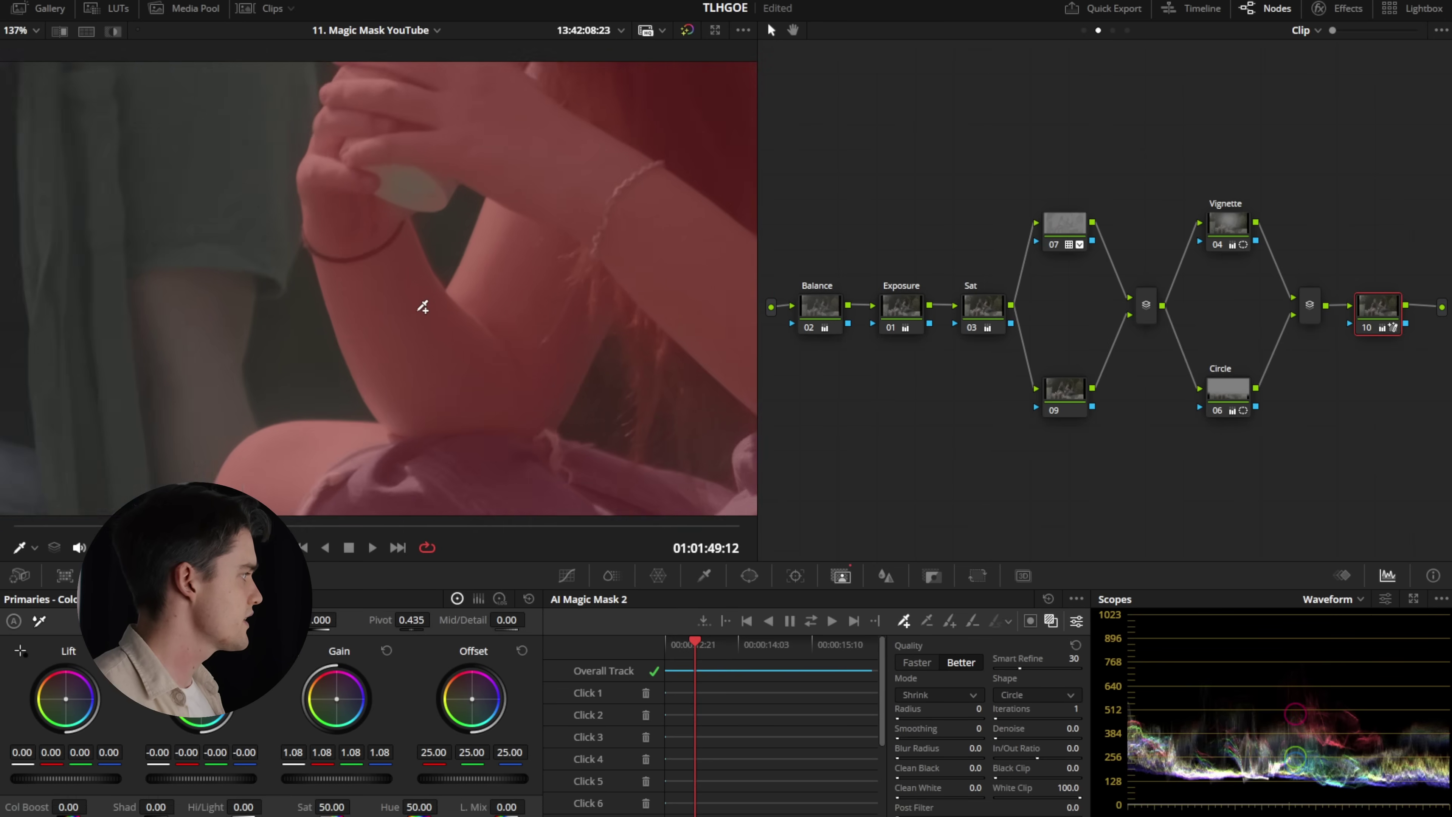
scroll(447, 360, "up", 3)
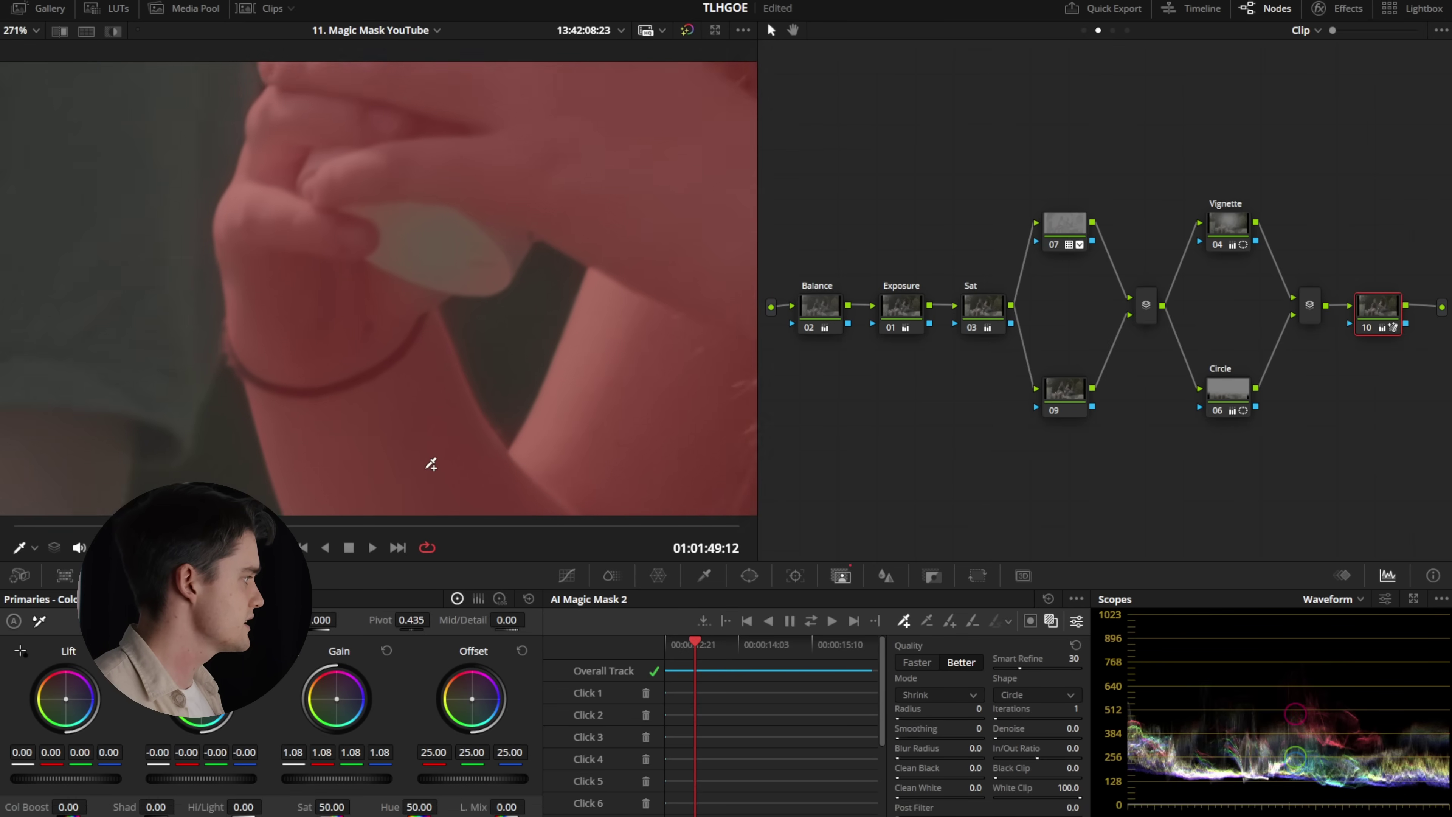
left_click_drag(443, 285, 425, 328)
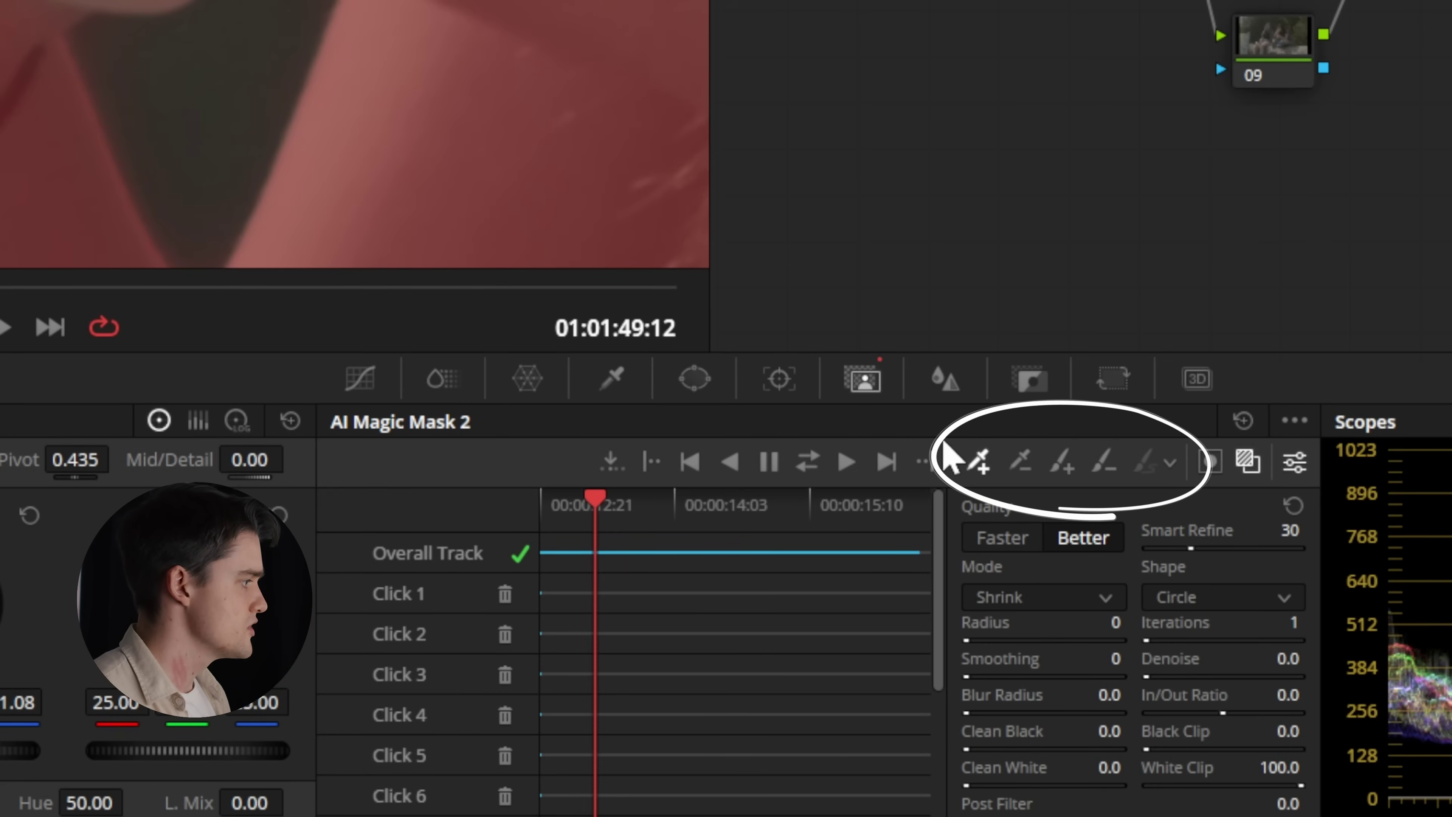
left_click(1020, 462)
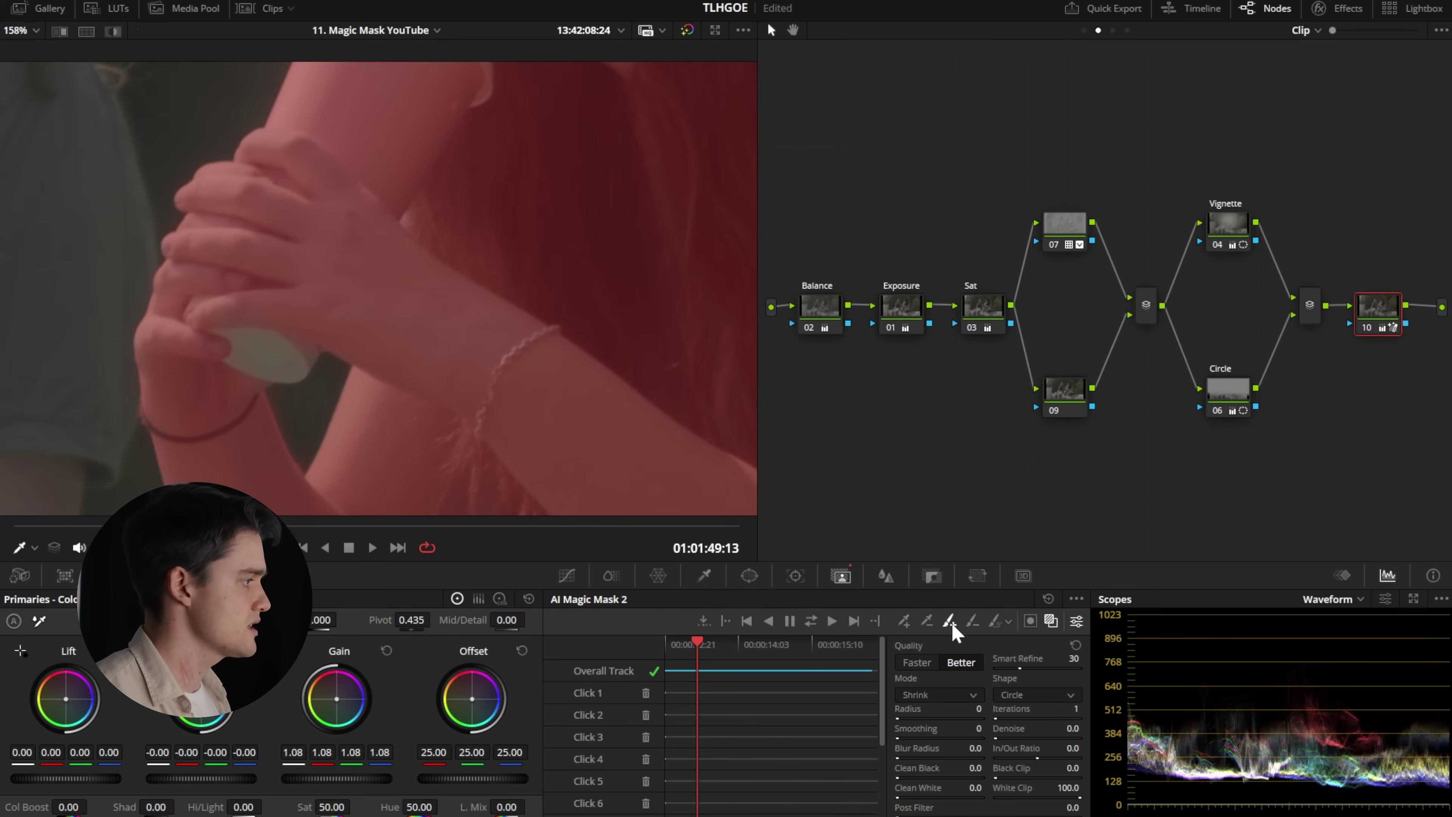
left_click(946, 615)
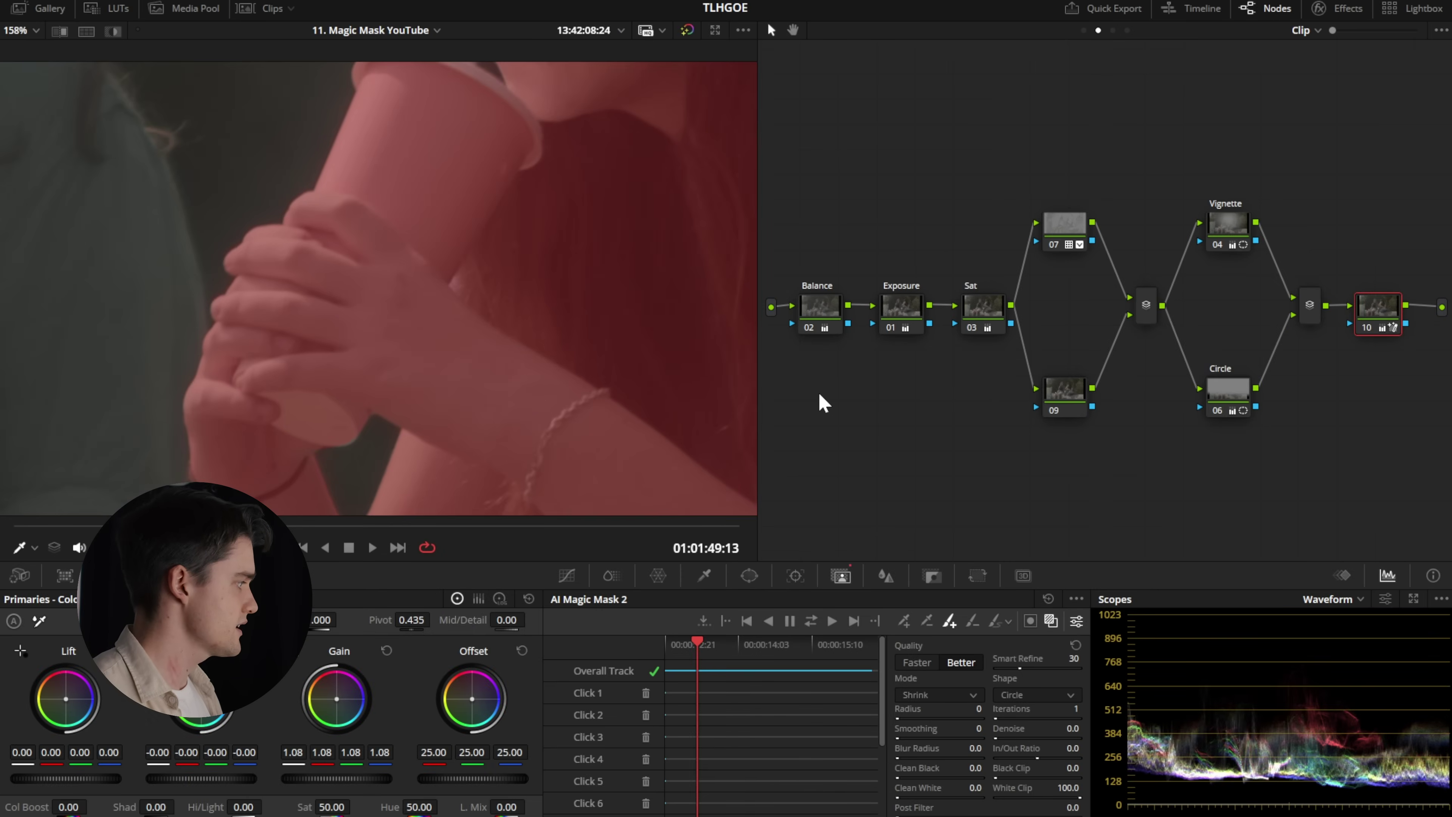
left_click(558, 470)
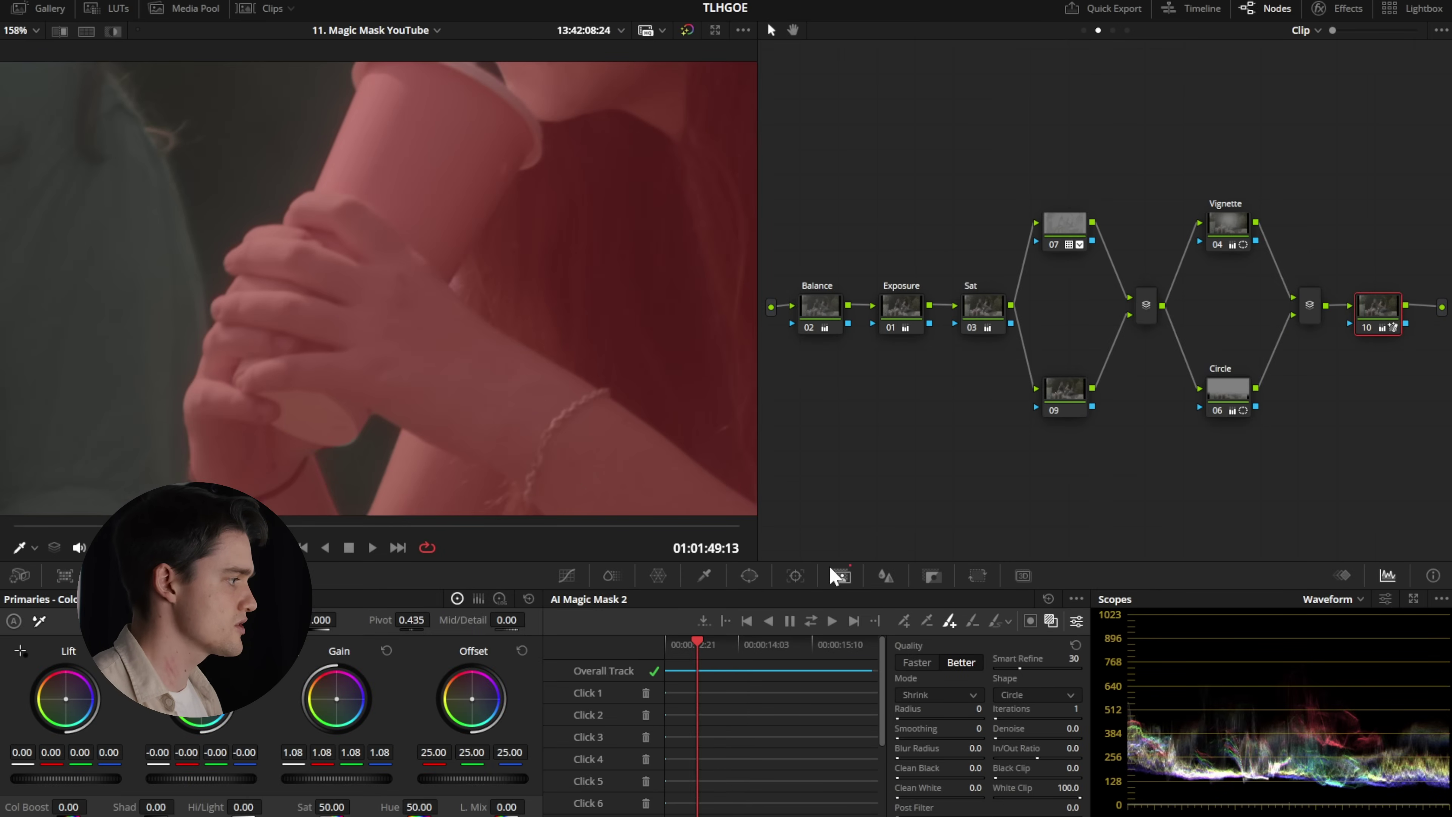
key("shift+z")
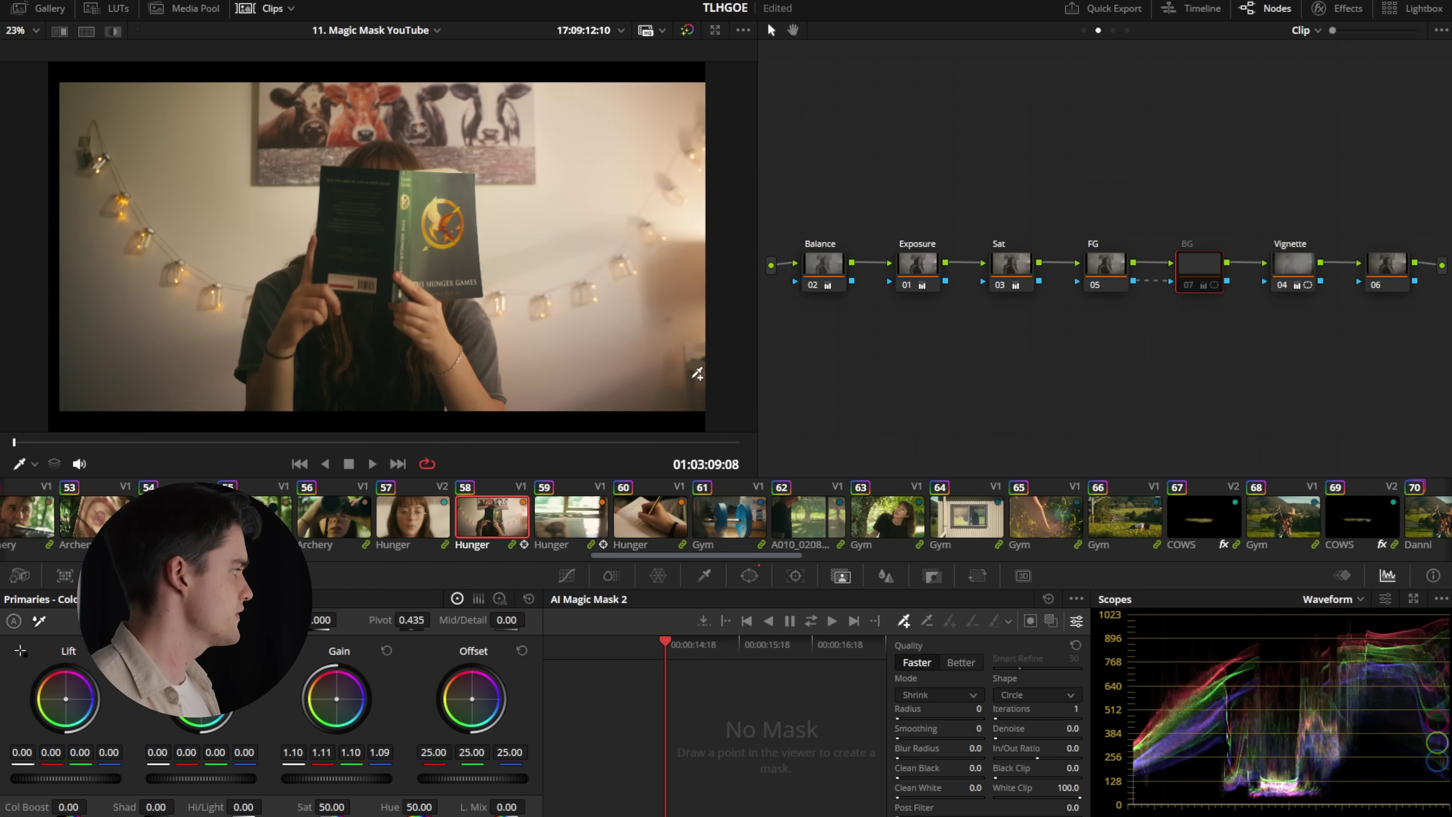
- Scrub clip 58 to 01:03:11:15 and display the window shapes of the BG node
left_click_drag(27, 443, 385, 450)
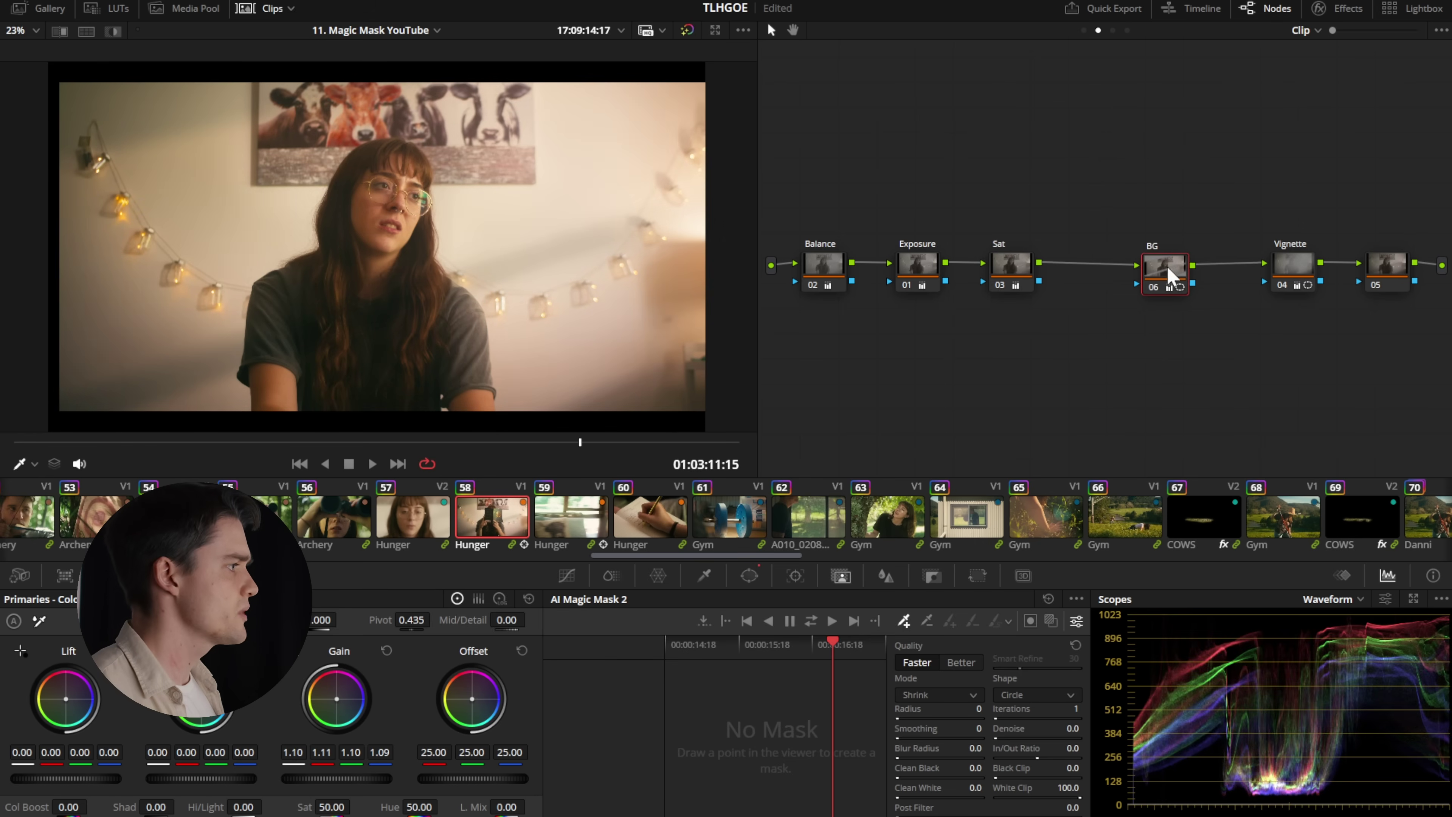
left_click_drag(1161, 276, 1181, 280)
left_click(750, 576)
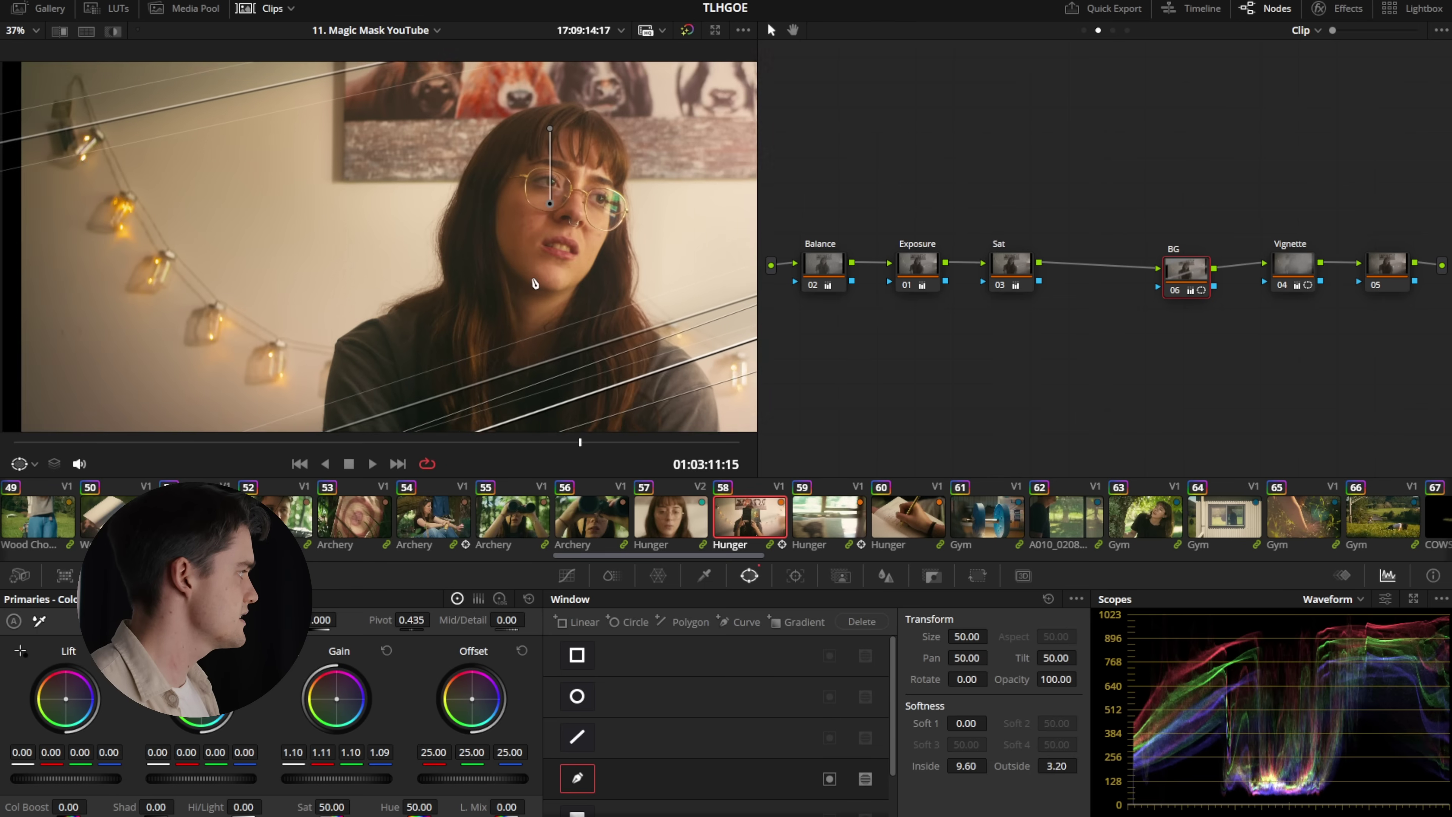
- Compare the image with the BG node switched off and on, looking closely at the woman
scroll(511, 289, "up", 4)
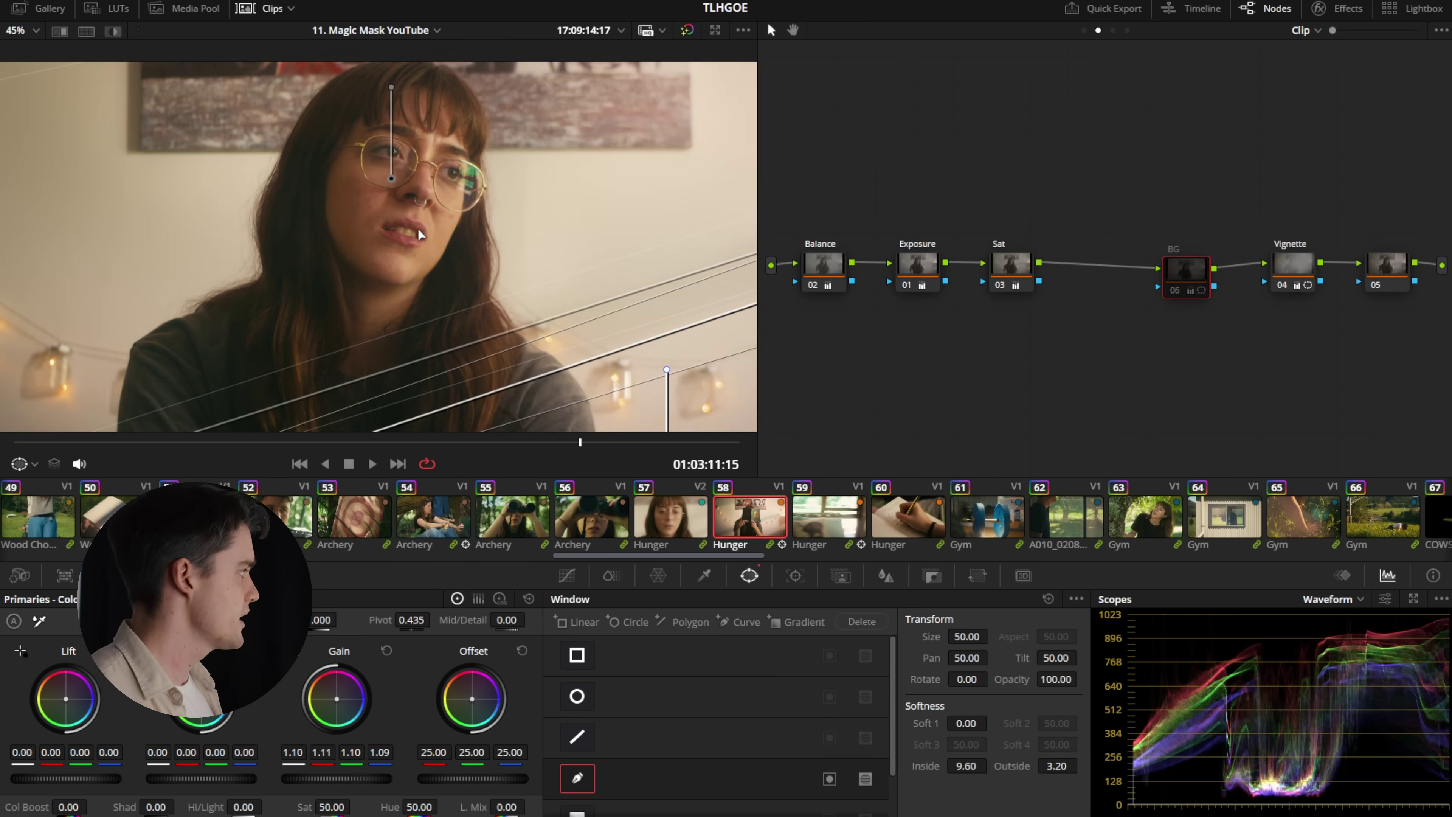
key("ctrl+d")
key("ctrl+d")
key("ctrl+d")
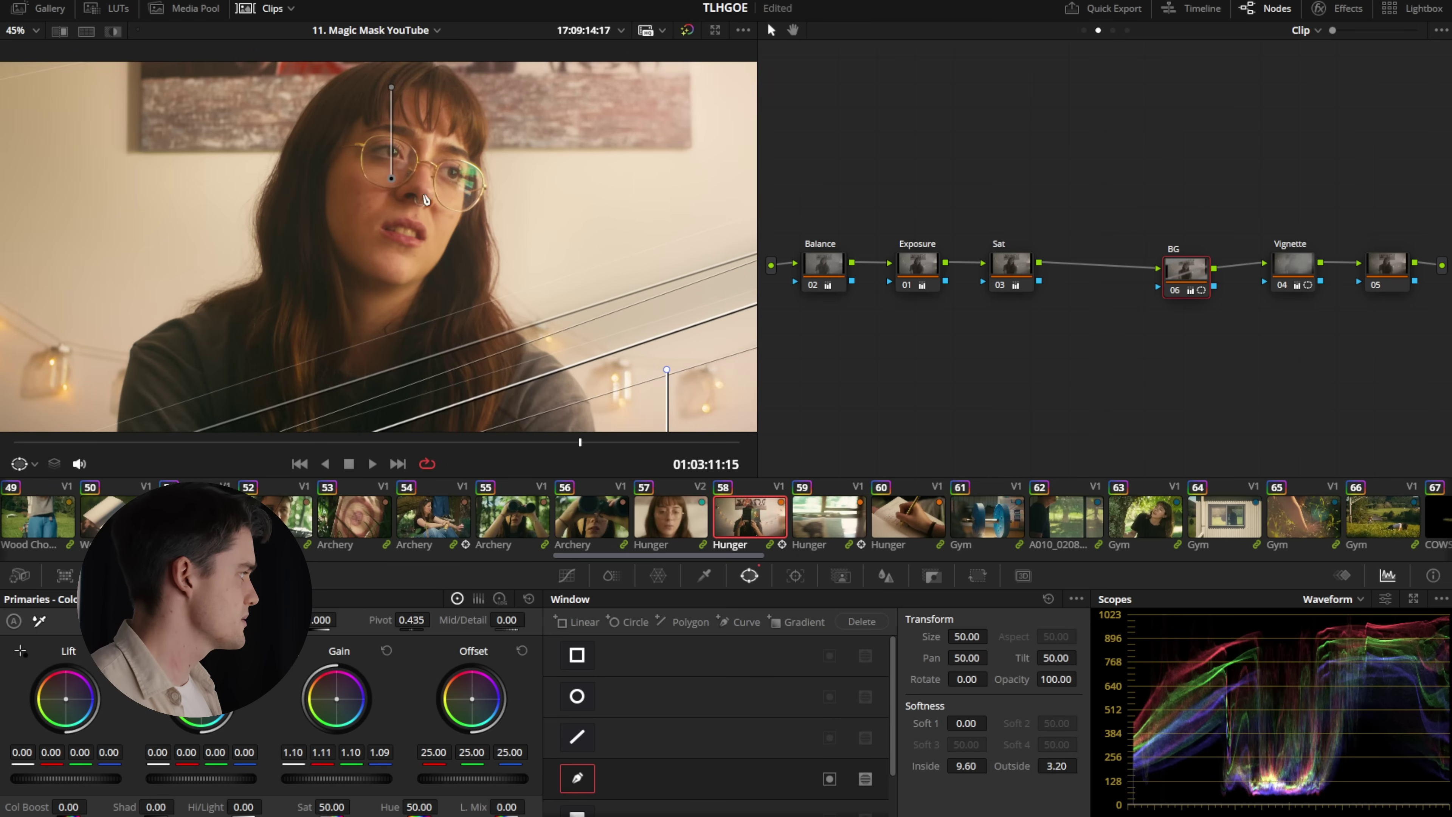
key("ctrl+d")
key("ctrl+d")
key("ctrl+d")
key("ctrl+d")
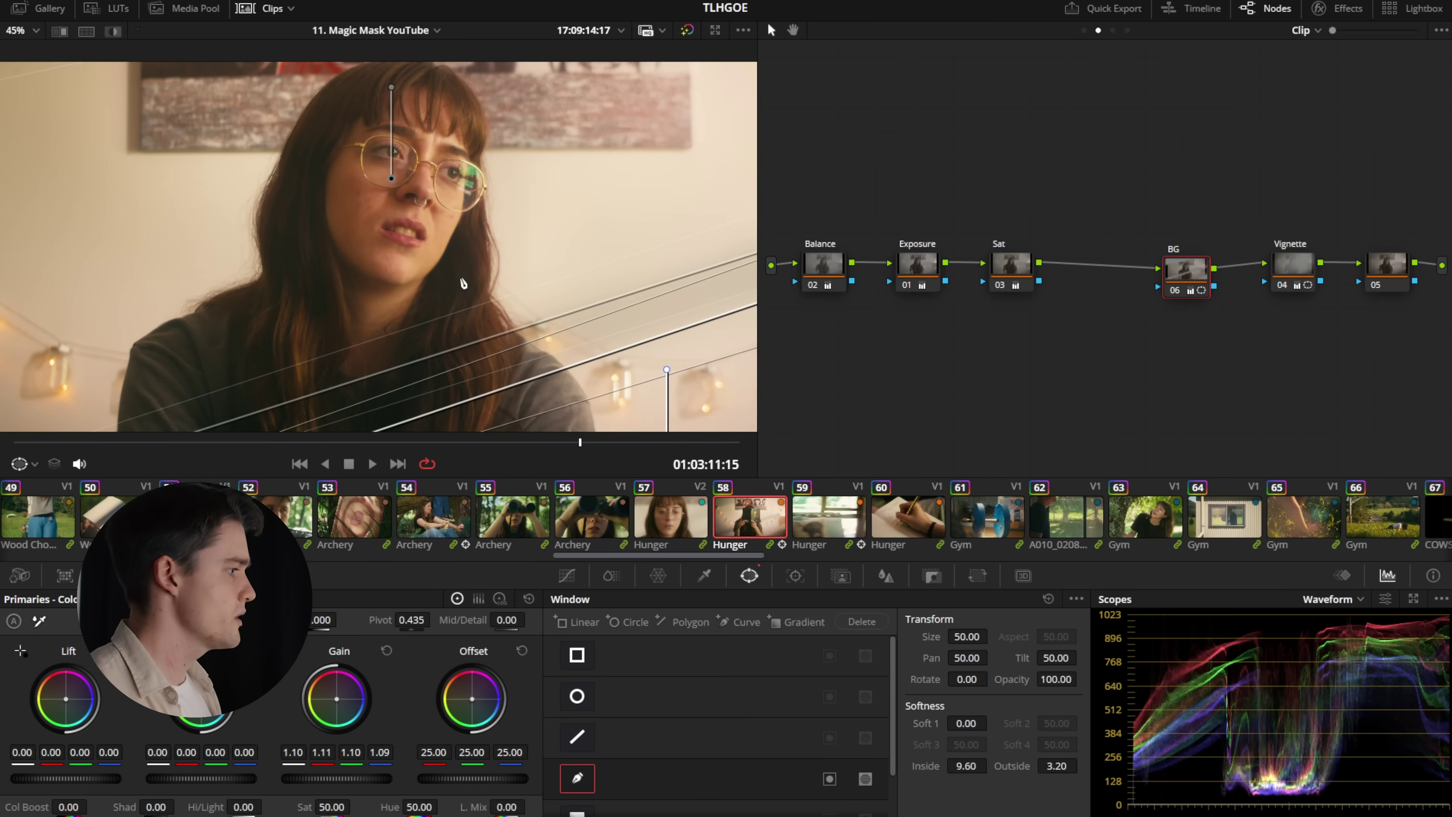
scroll(461, 276, "down", 5)
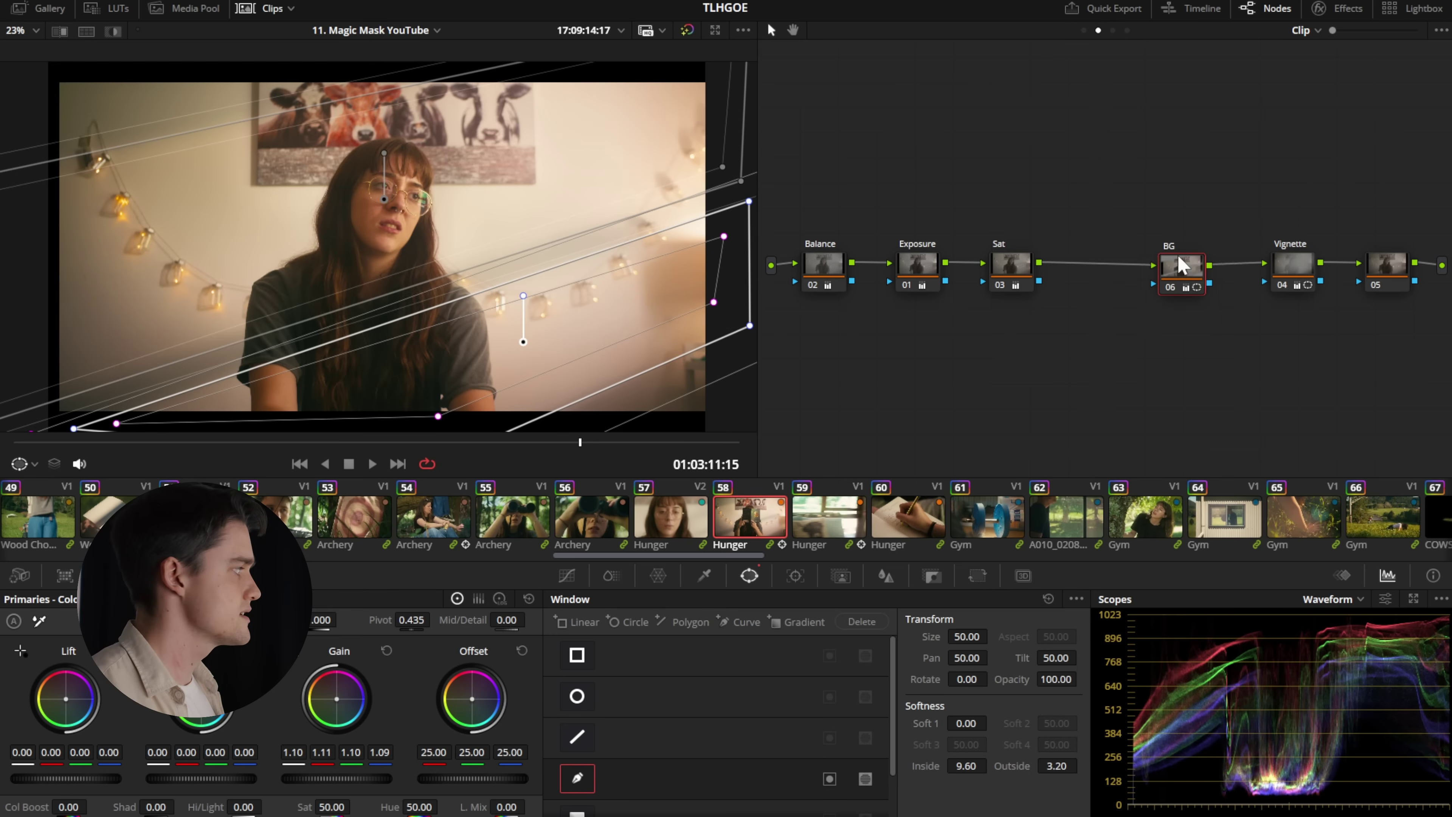
- Add a serial node before the BG node and place it between Sat and BG
left_click_drag(1173, 261, 1182, 268)
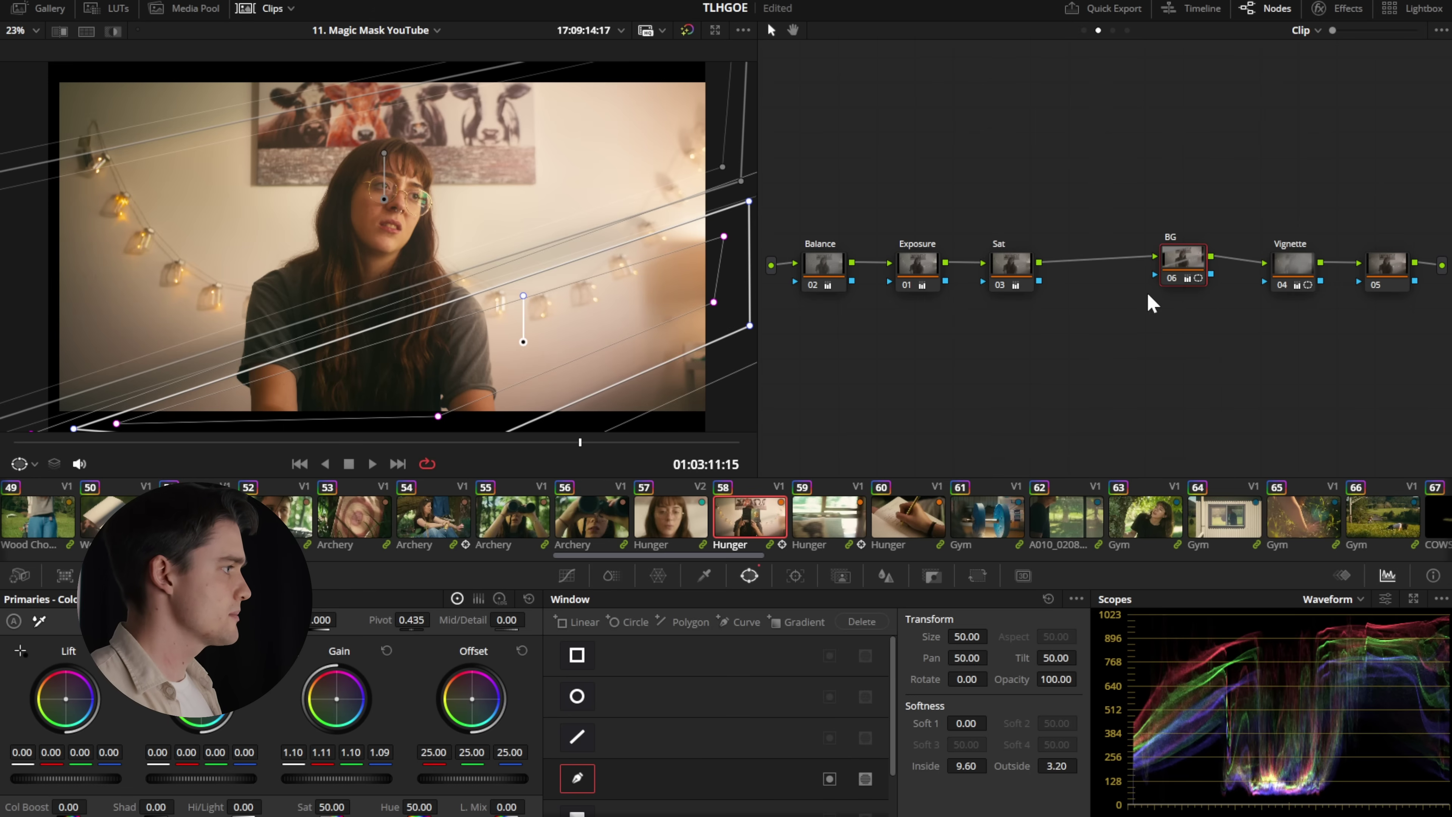
left_click_drag(1189, 270, 1182, 287)
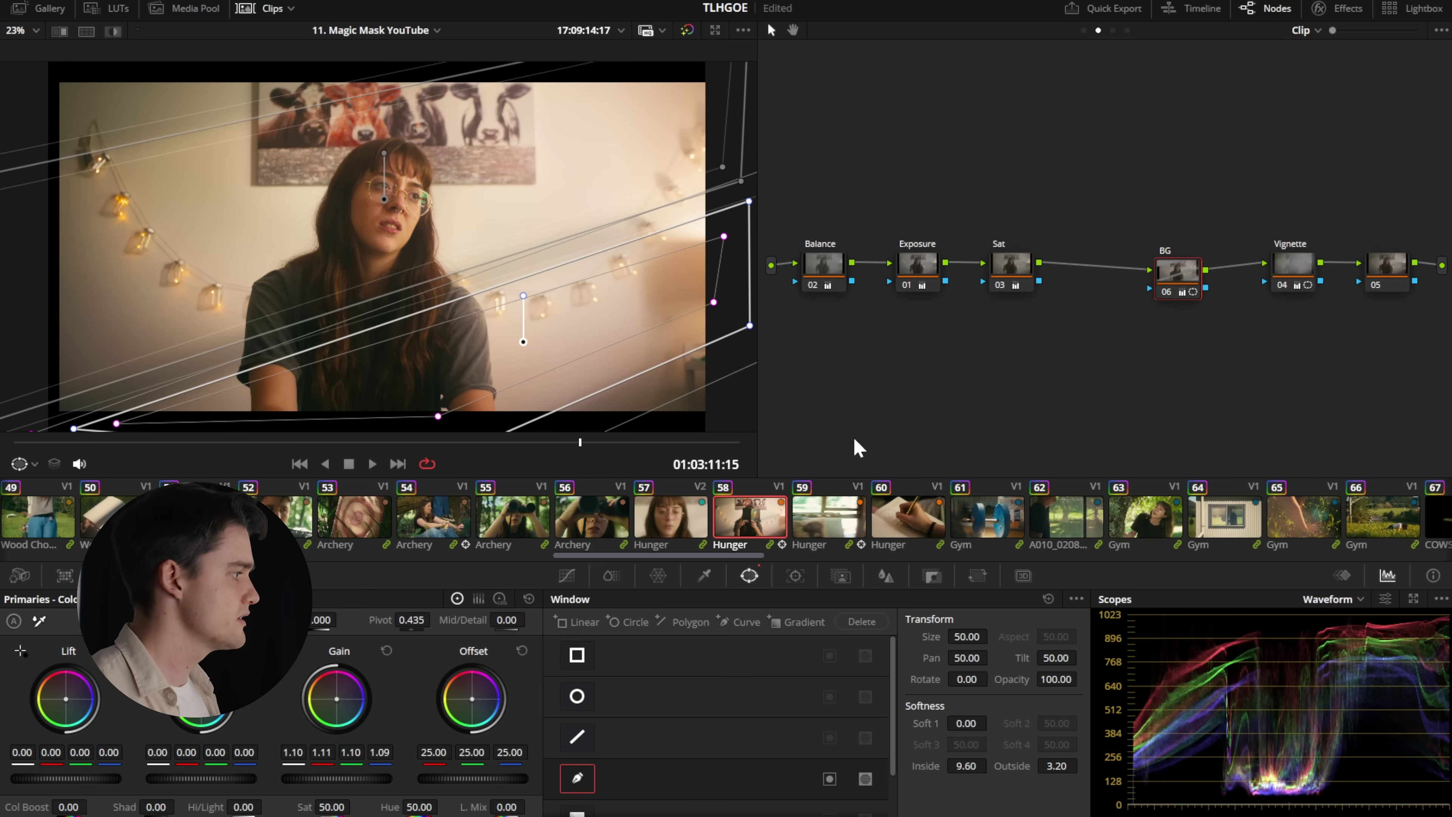
left_click_drag(1169, 290, 1121, 298)
key("shift+s")
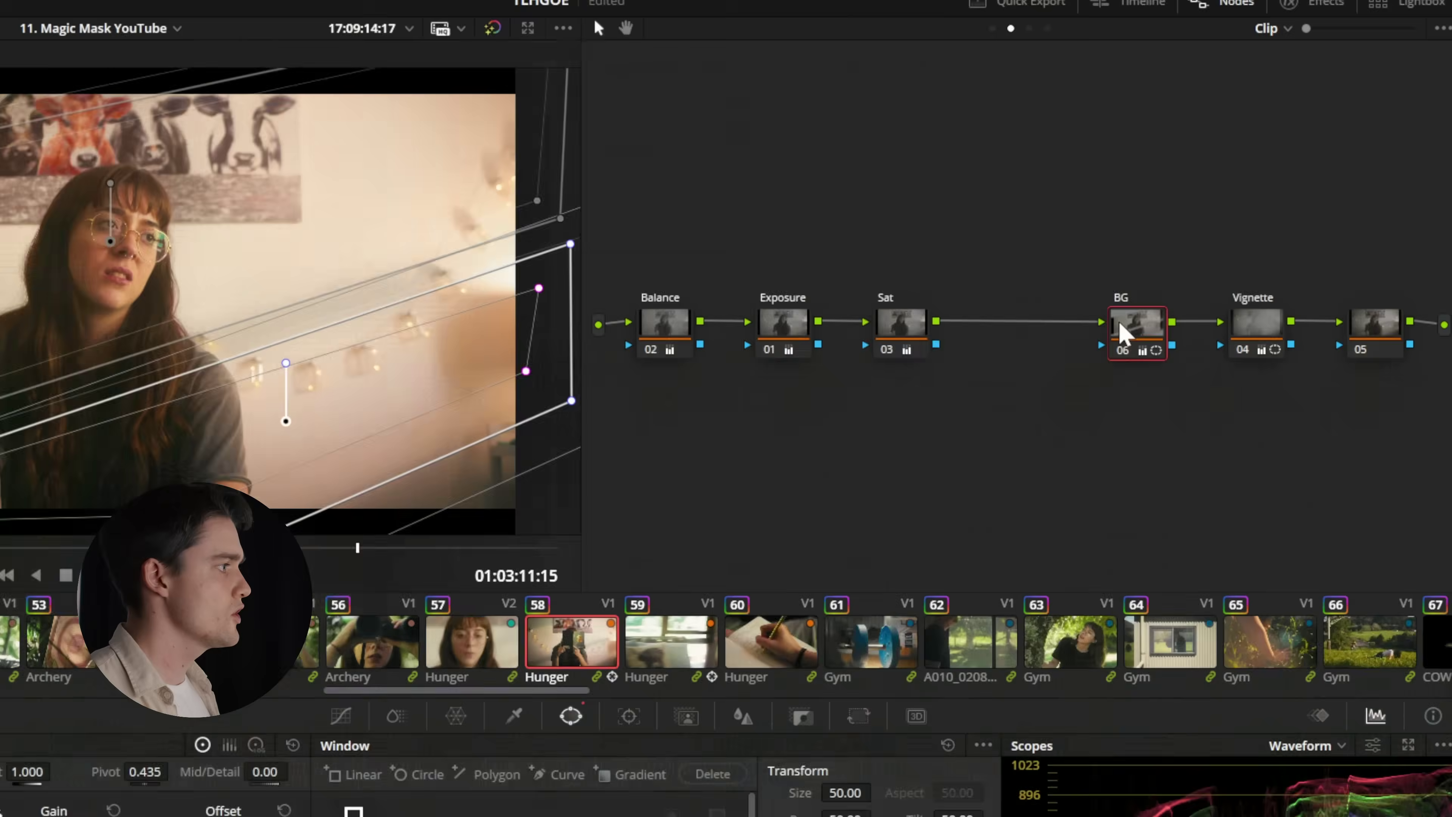
left_click_drag(1179, 265, 1190, 265)
key("shift+s")
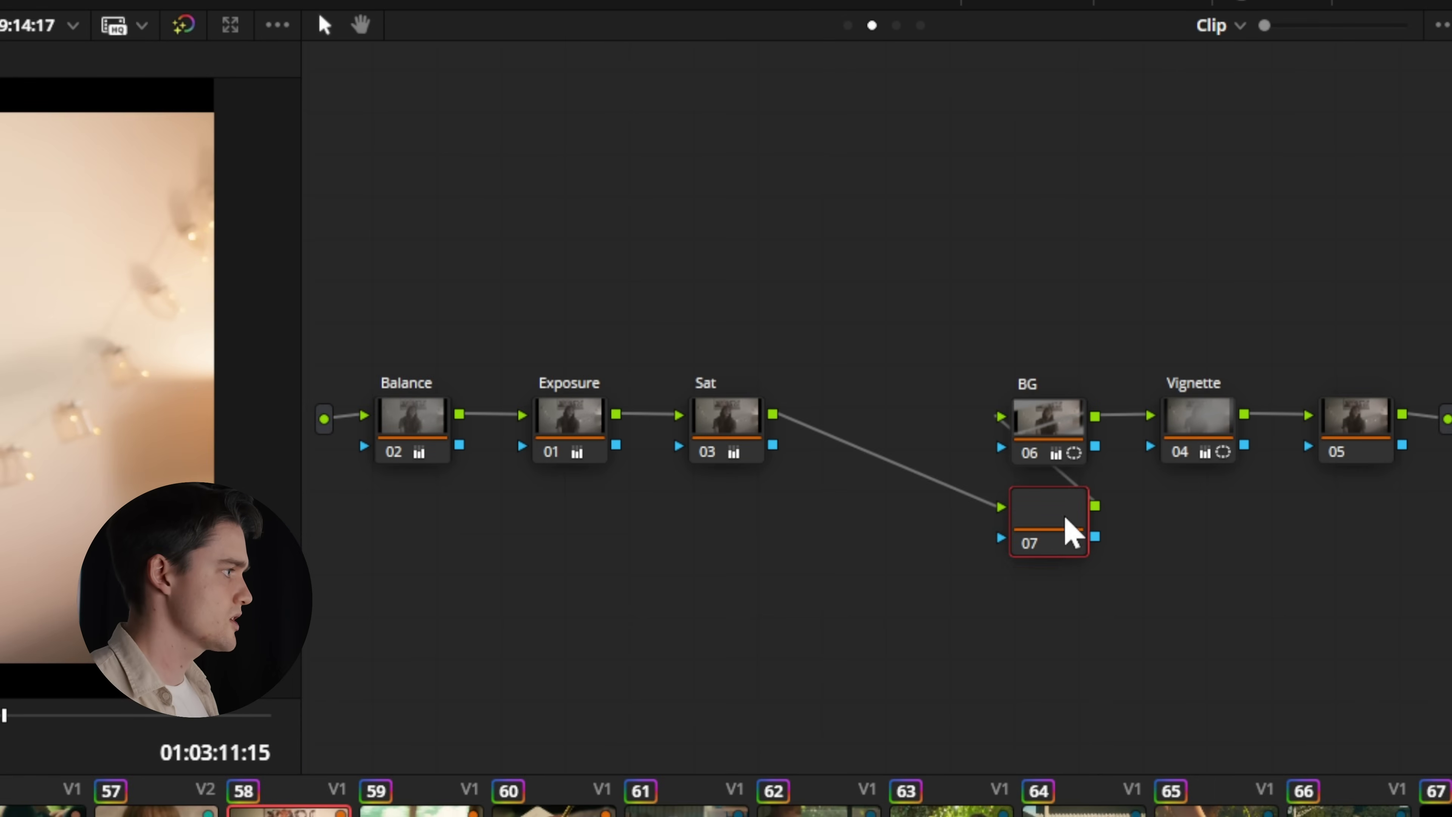
left_click_drag(1063, 525, 895, 435)
right_click(906, 445)
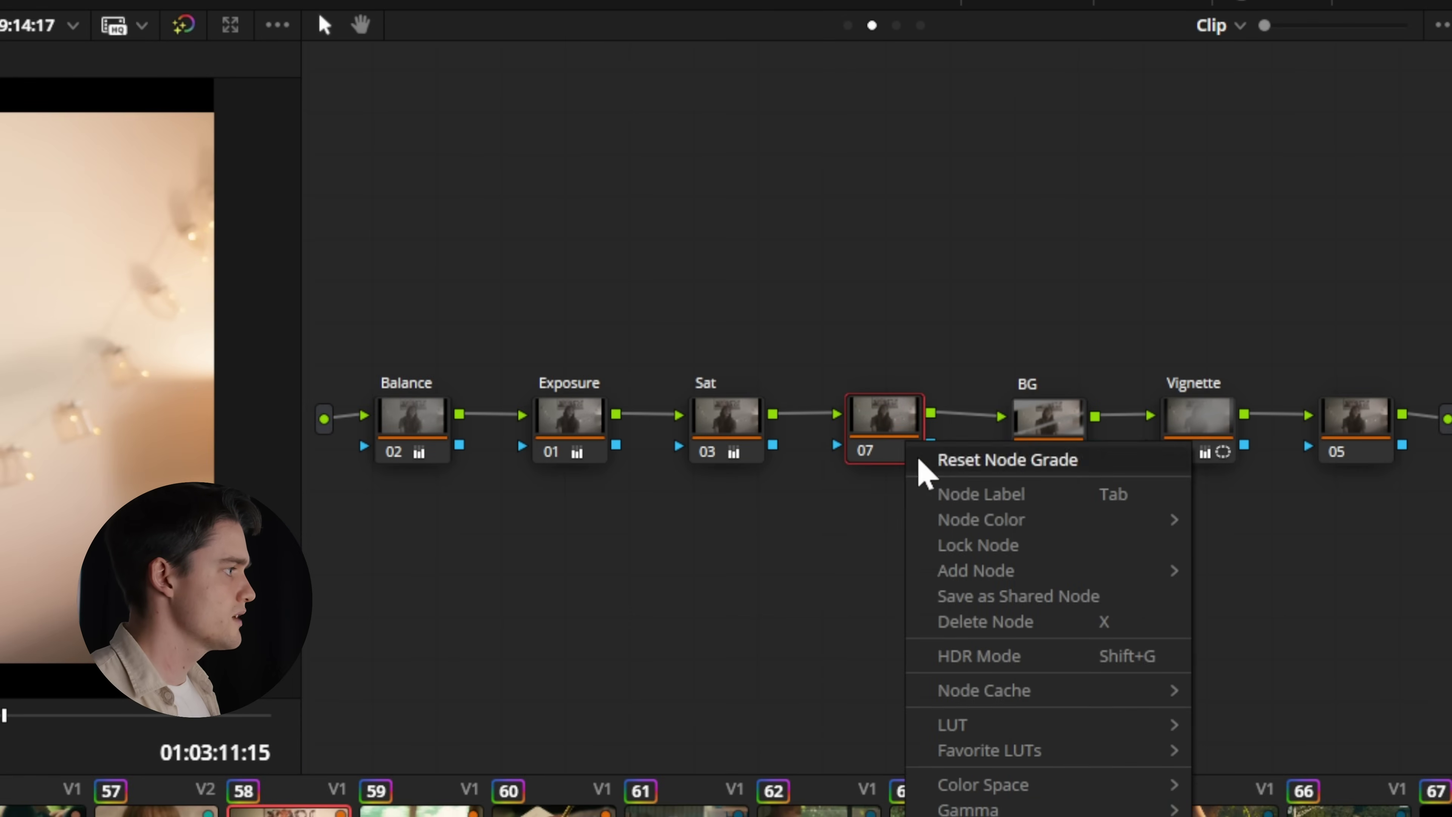
mouse_move(1075, 581)
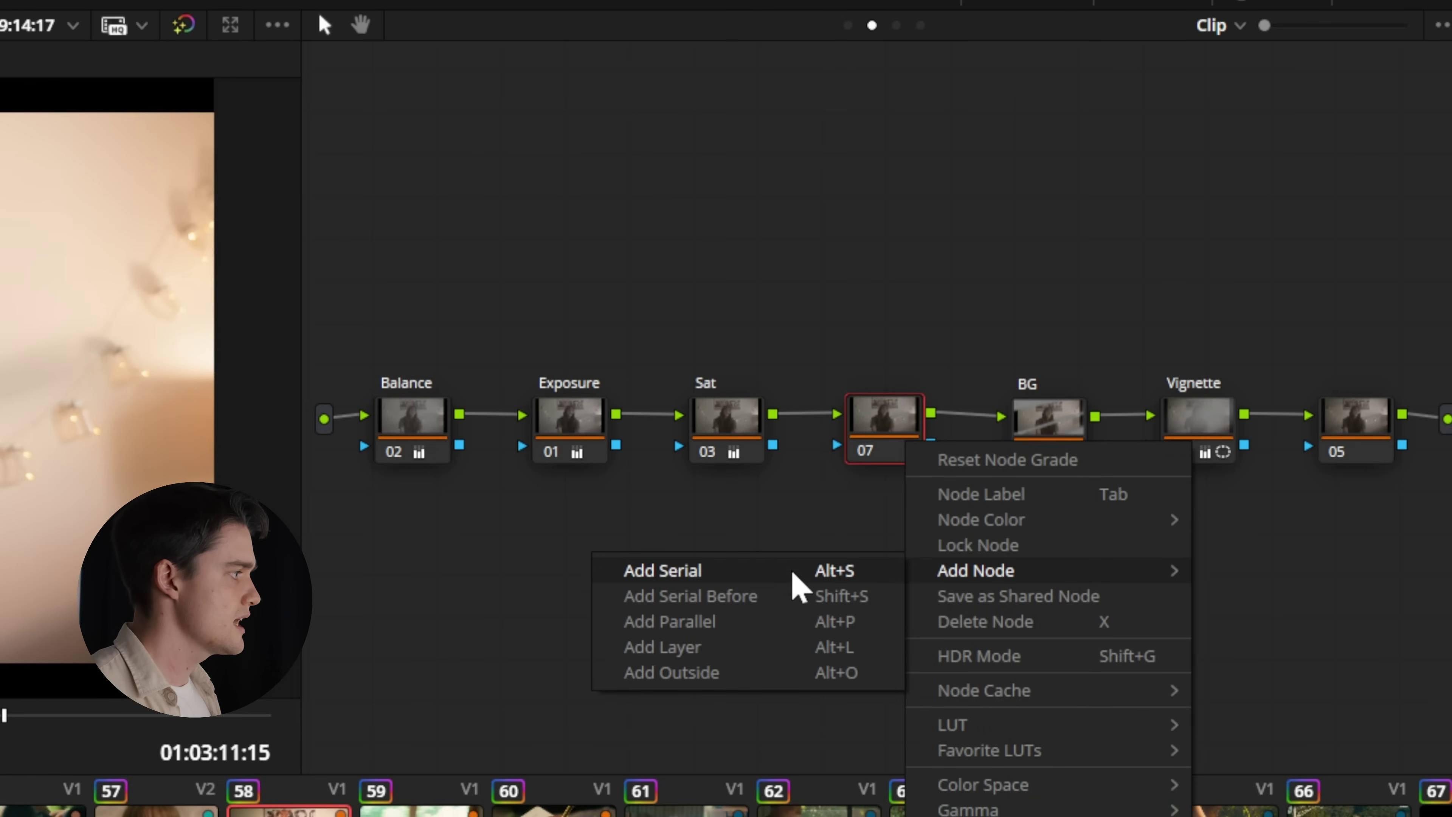
left_click(903, 529)
- Connect the new node's alpha output to the alpha input of the BG node and line up both nodes
mouse_move(884, 426)
left_mouse_down()
mouse_move(876, 415)
mouse_move(895, 431)
mouse_move(881, 432)
left_mouse_up()
mouse_move(932, 510)
left_mouse_down()
mouse_move(821, 367)
mouse_move(918, 473)
mouse_move(916, 492)
left_mouse_up()
left_click_drag(879, 420, 1011, 450)
left_click(883, 423)
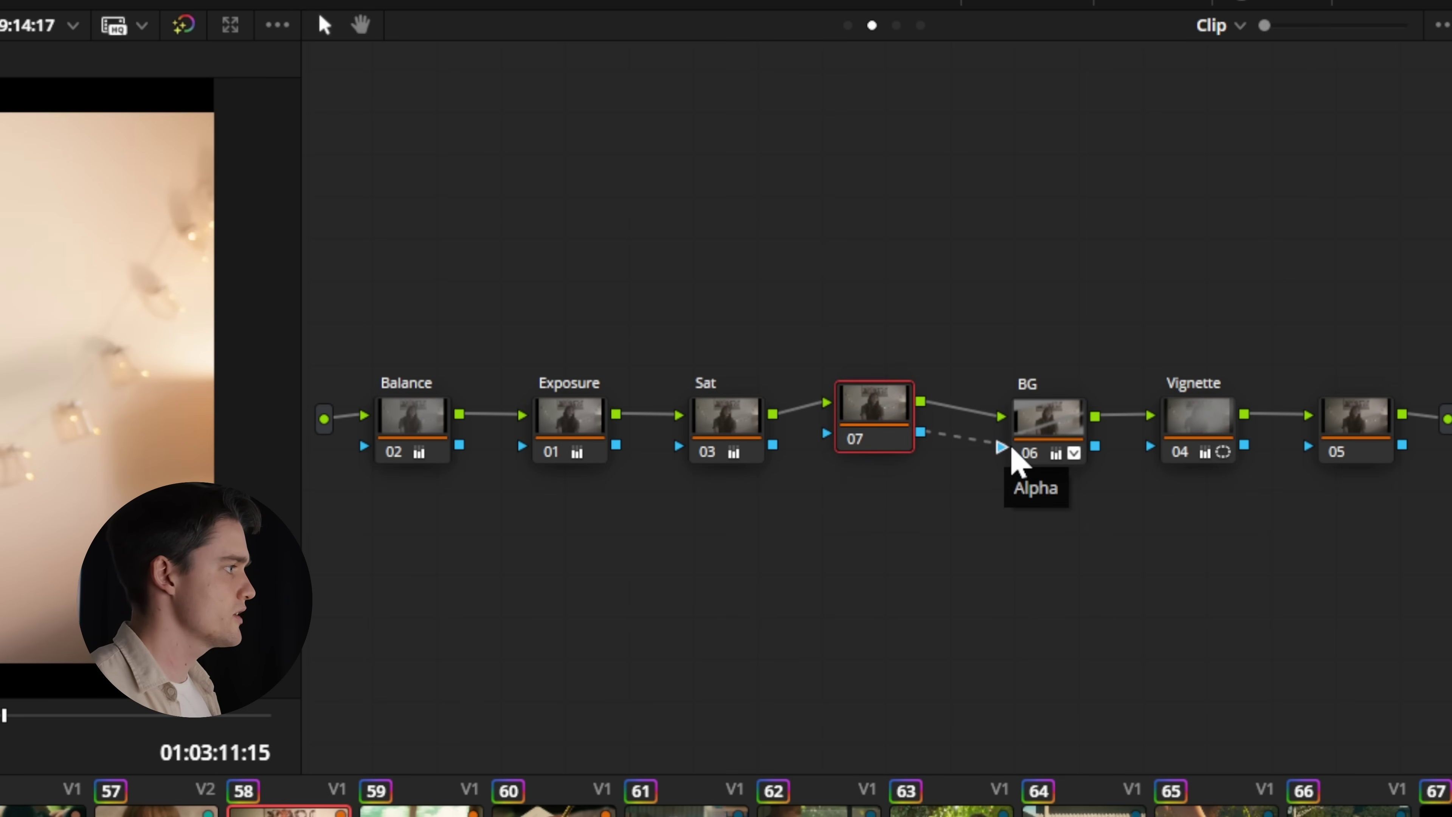
left_click_drag(1057, 427, 1056, 424)
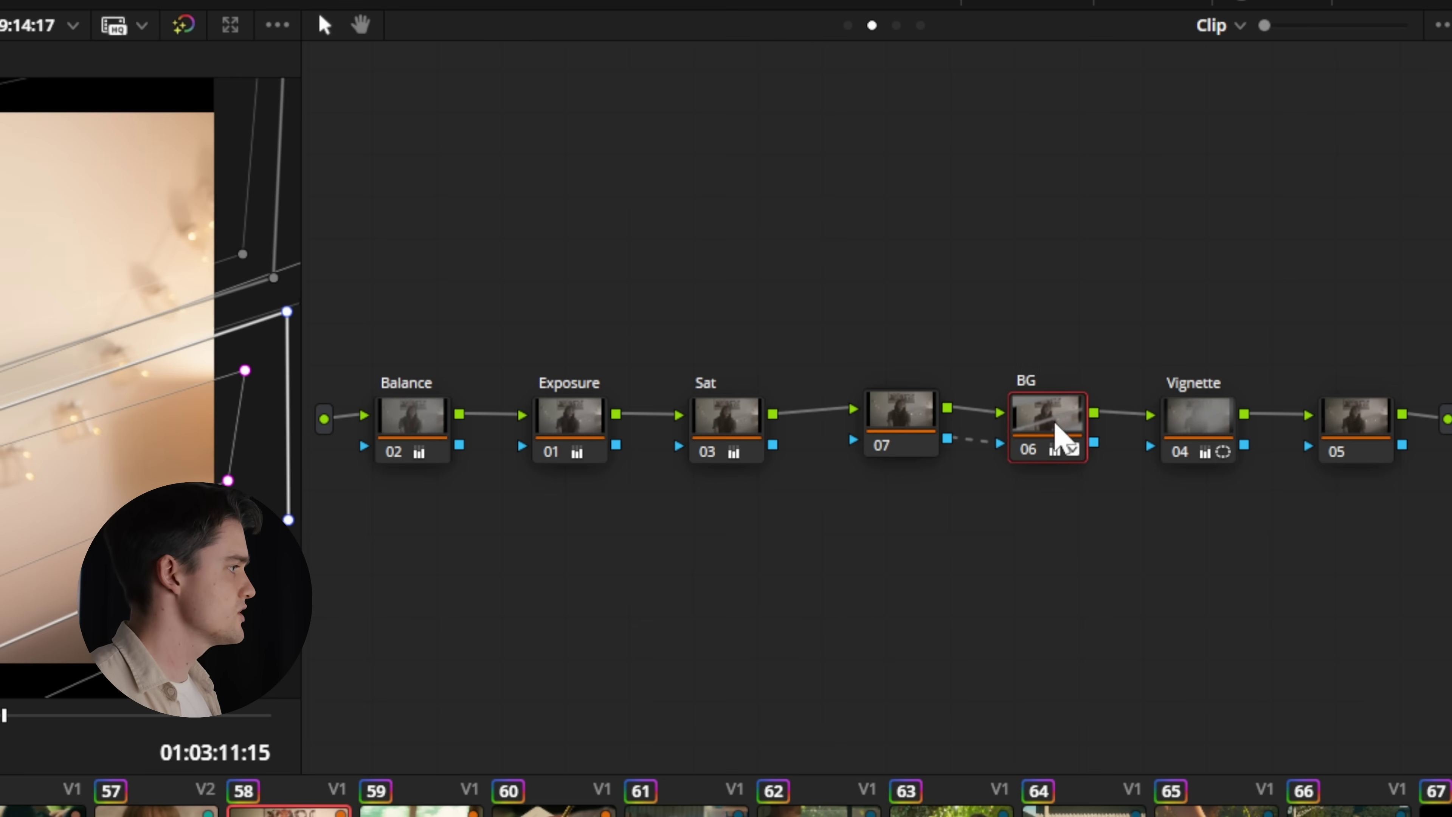
mouse_move(916, 430)
left_mouse_down()
mouse_move(876, 406)
mouse_move(911, 425)
left_mouse_up()
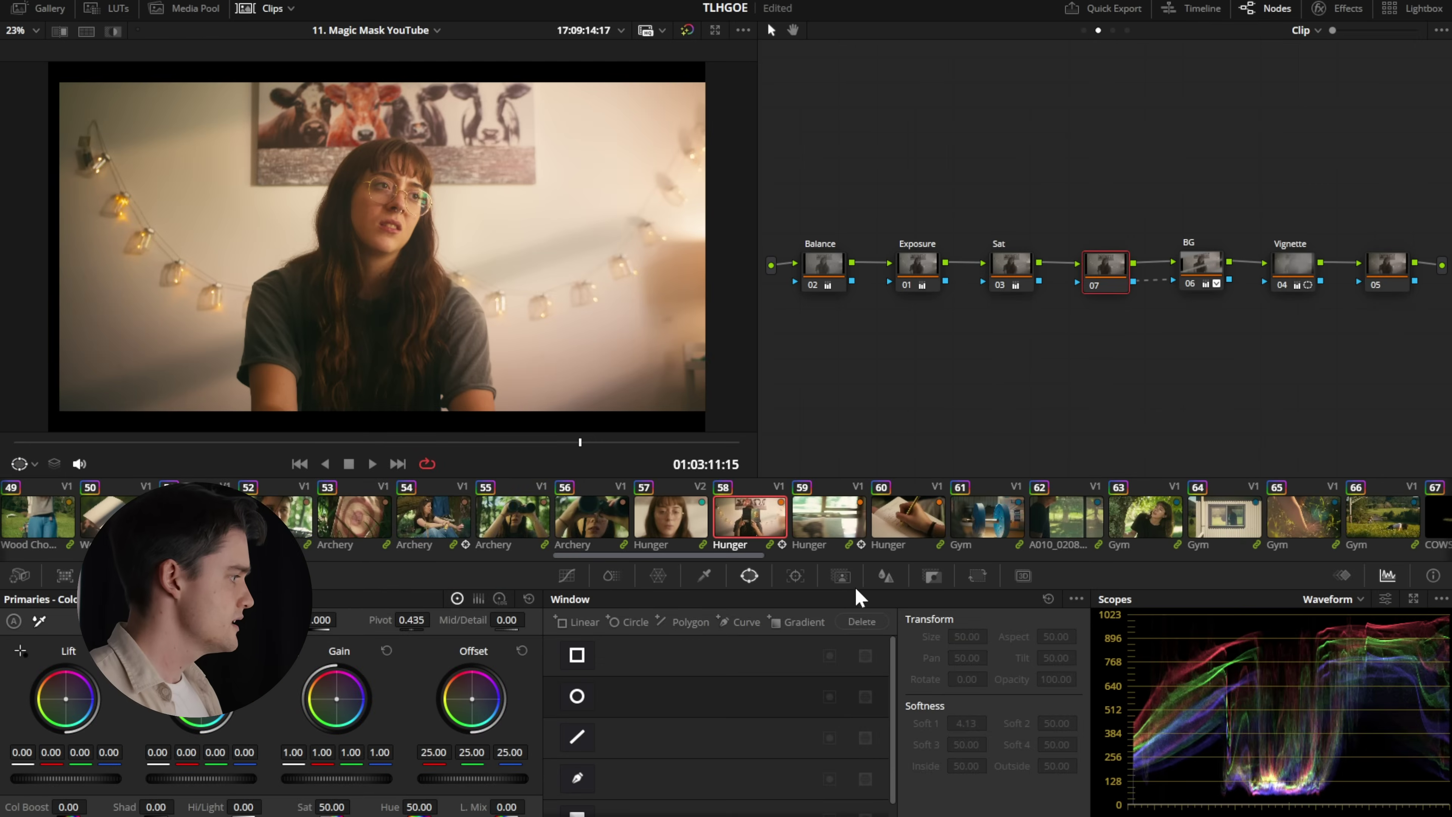
- Mask the woman on node 07 with Magic Mask at Better quality, marking her face and shirt, and track in both directions
left_click(841, 575)
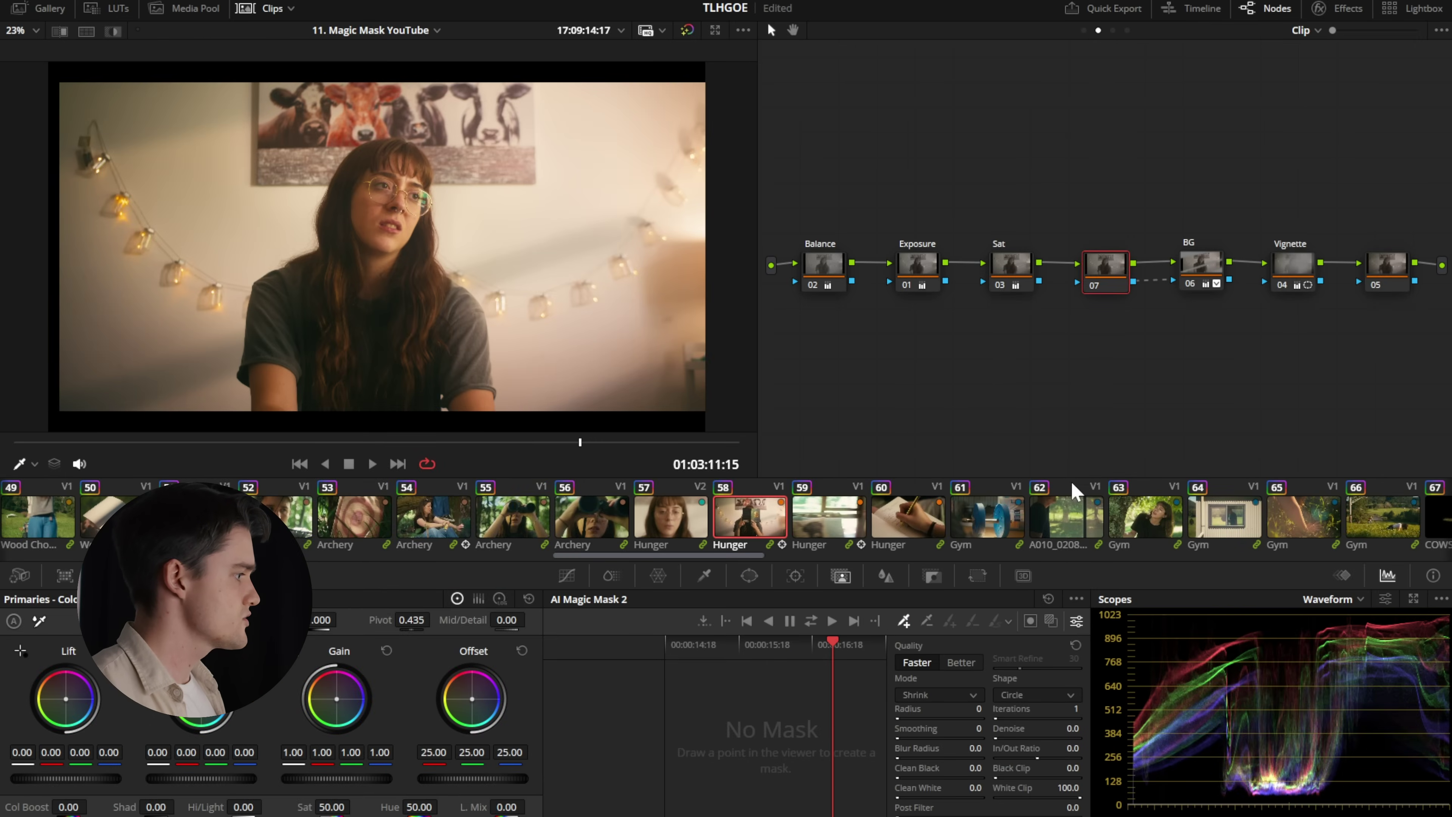
left_click(1051, 623)
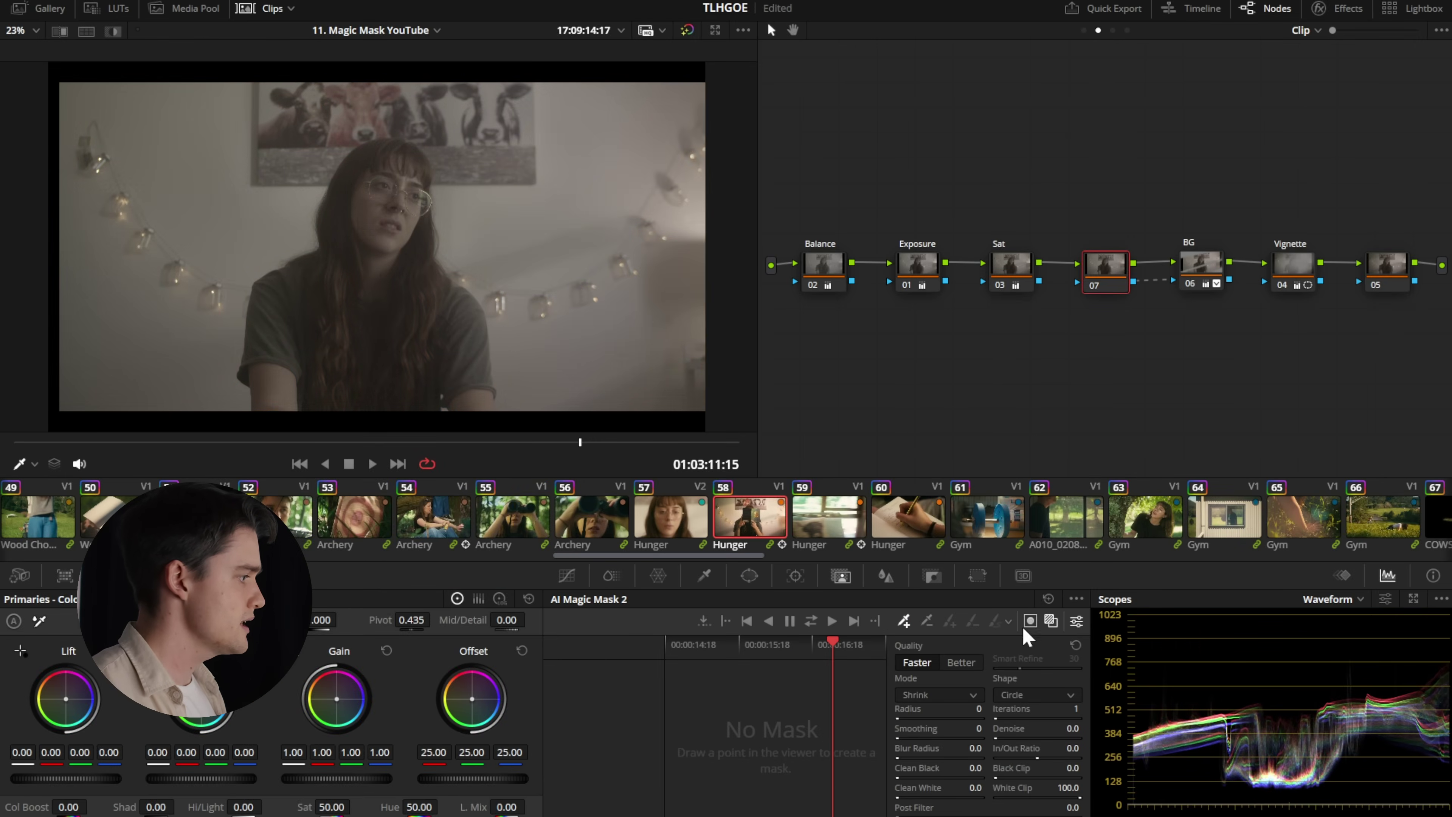
left_click(971, 665)
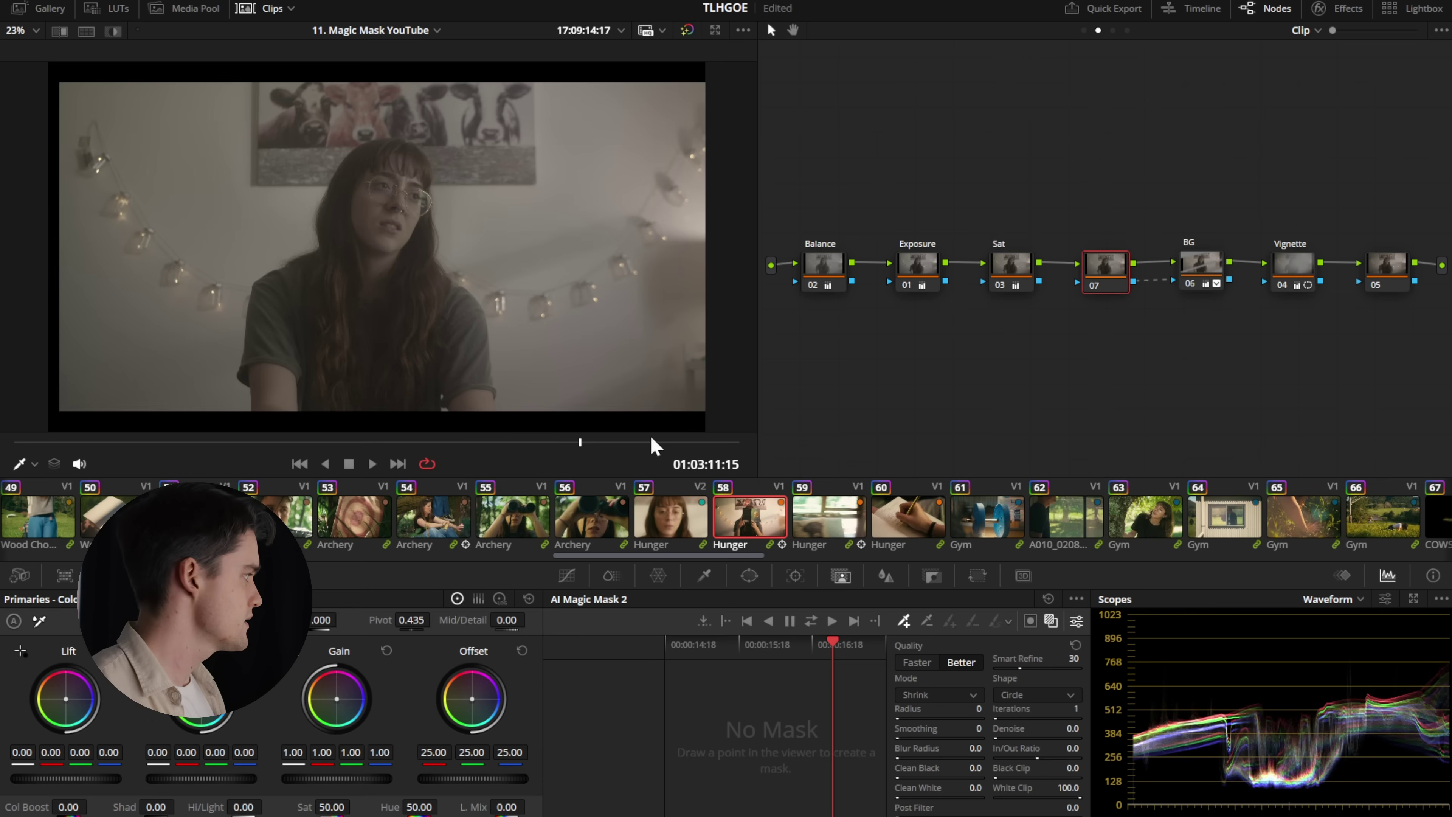
left_click(360, 224)
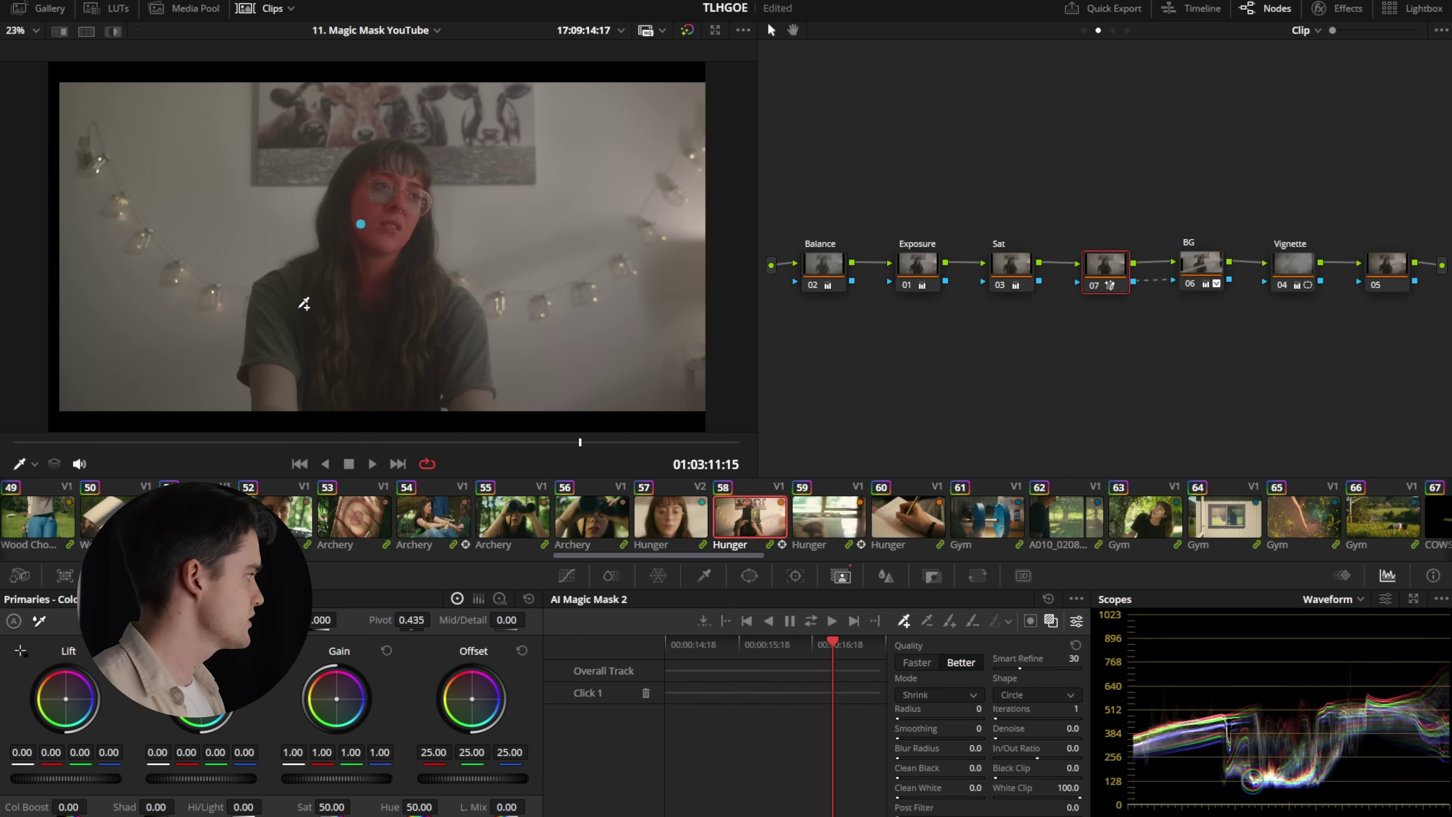
left_click(285, 307)
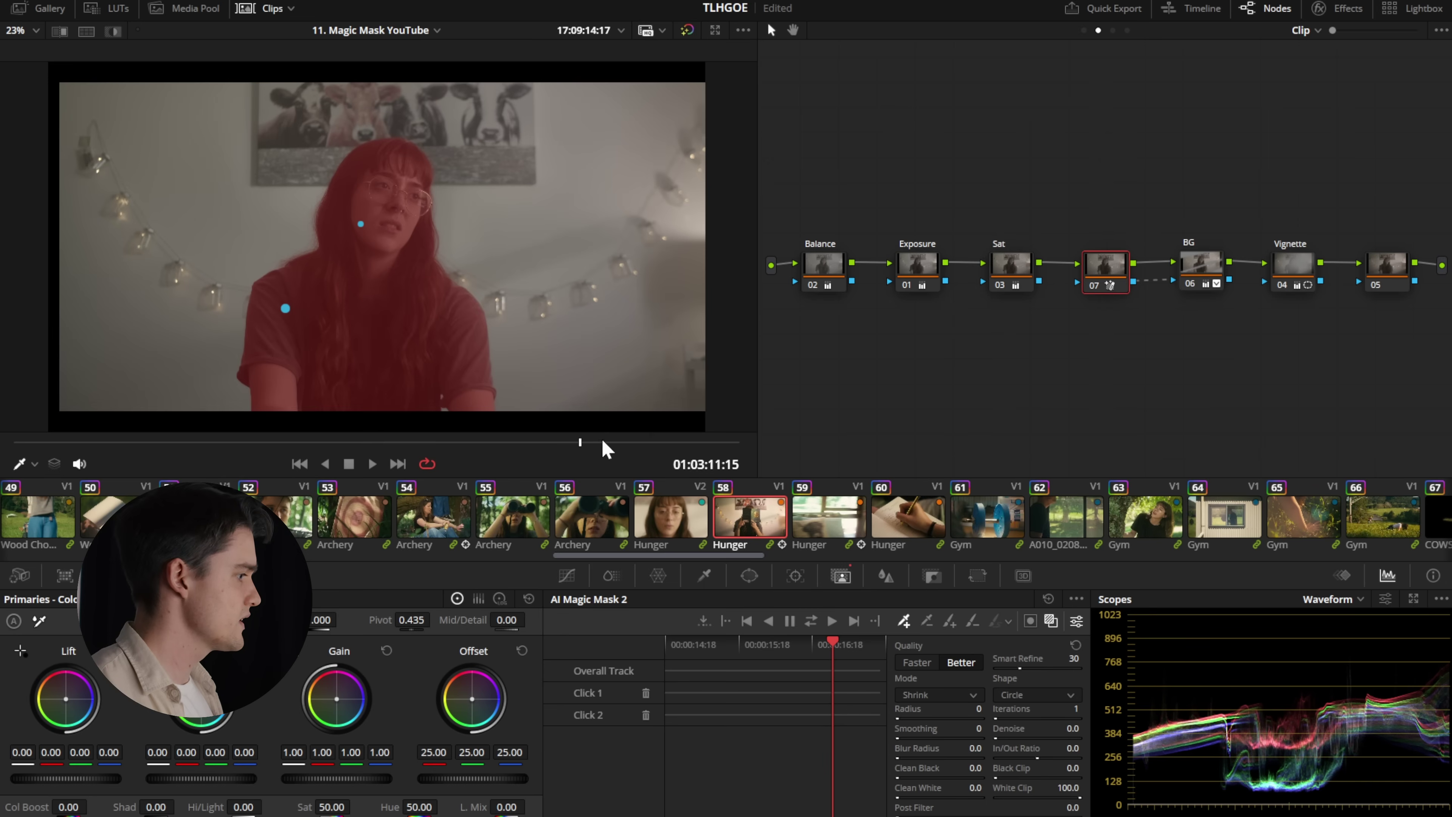
left_click(811, 623)
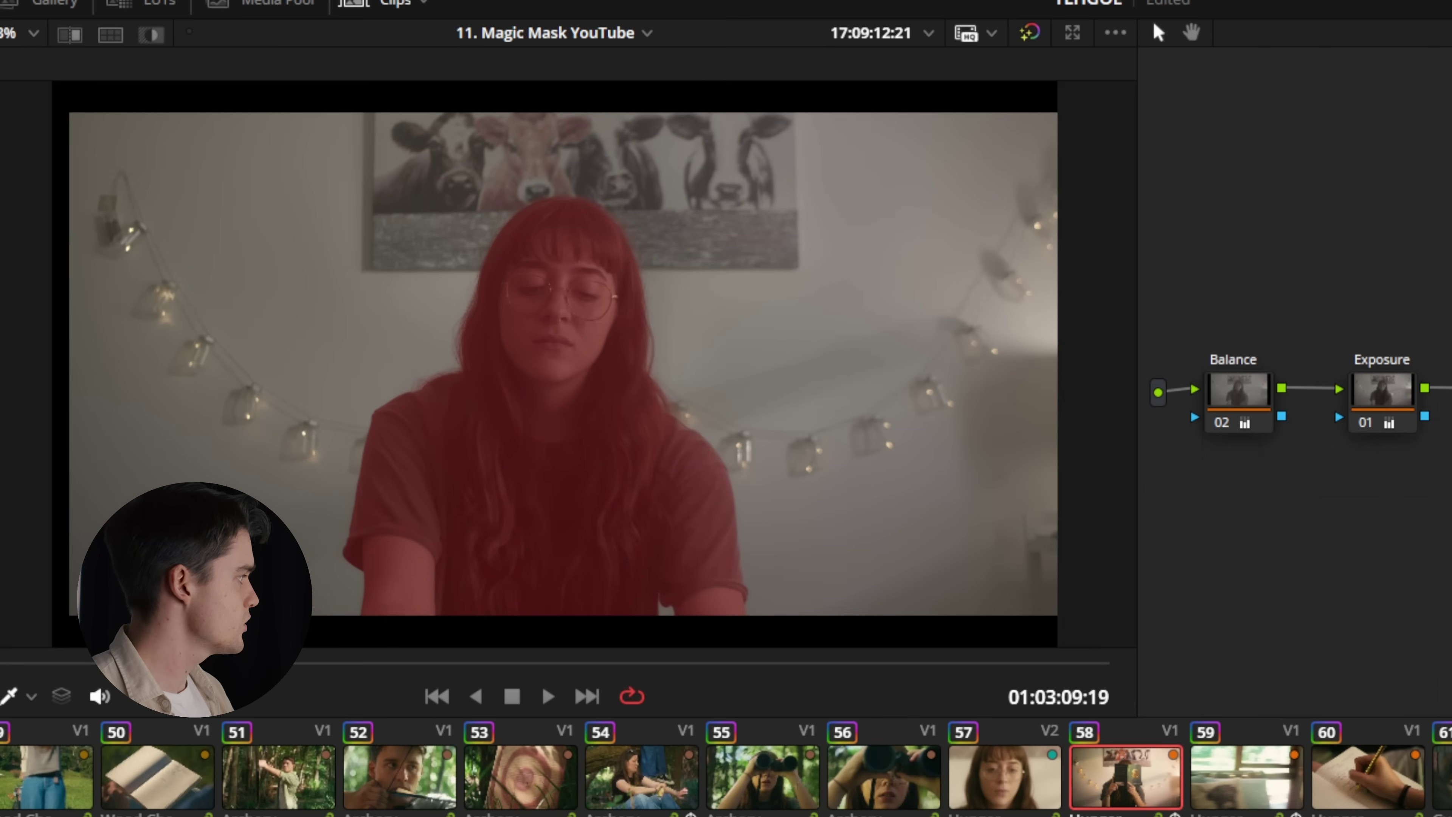
- Step back to 01:03:09:16, add the book to the Magic Mask and track it backwards to the clip start
key("Left")
key("Left")
key("Left")
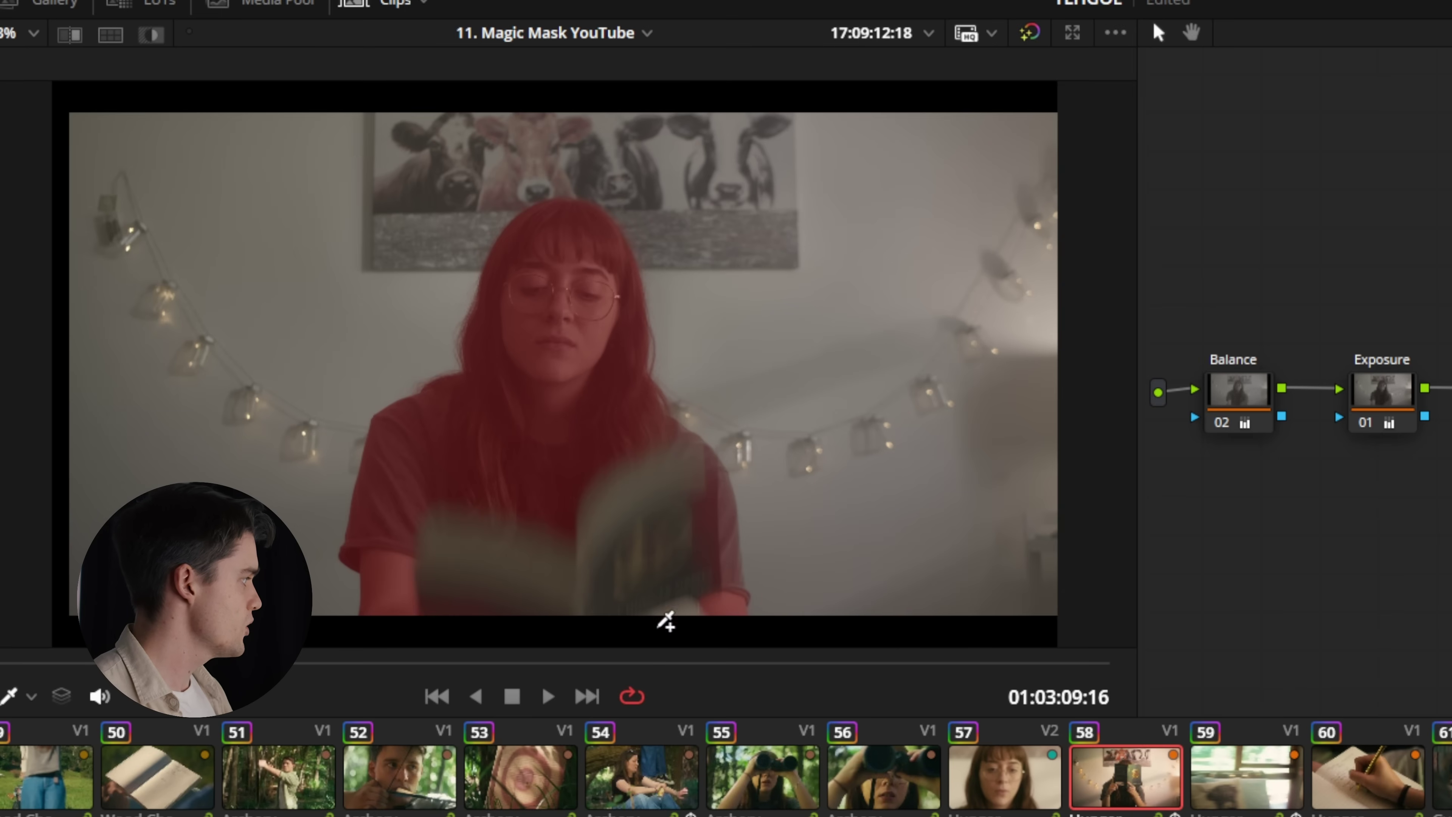
left_click(633, 576)
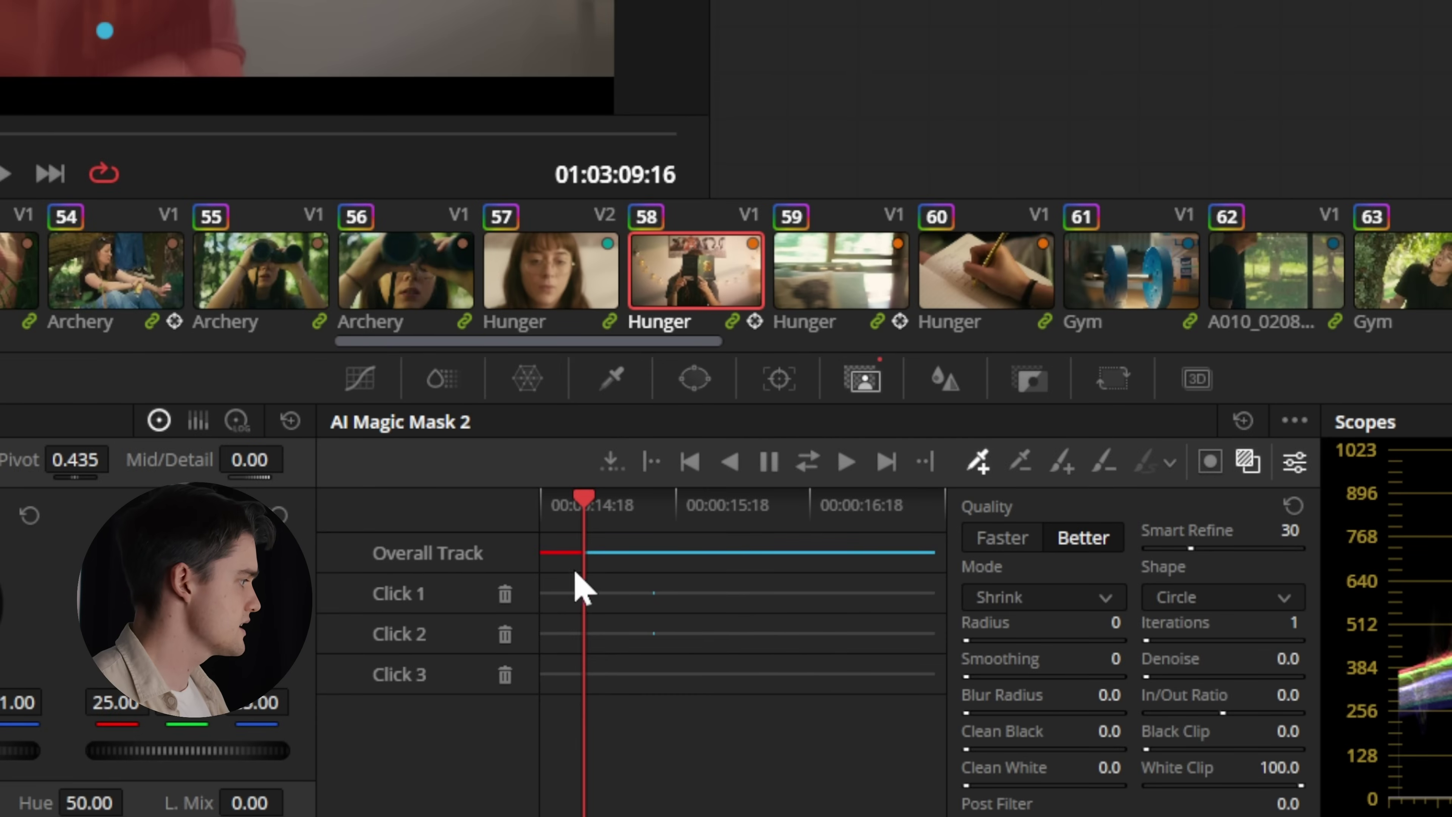
left_click(732, 463)
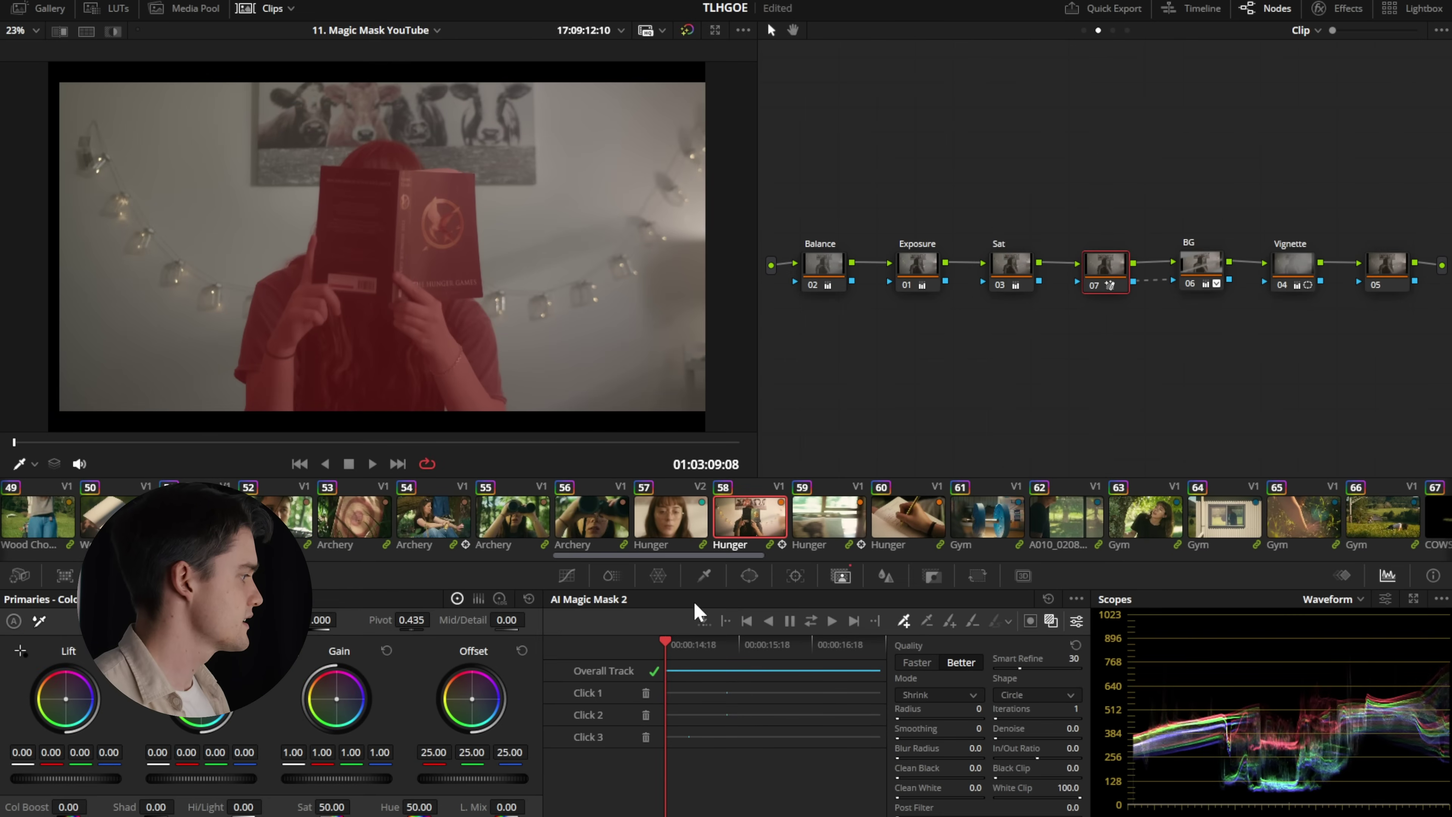
- Scrub the tracked mask to 01:03:11:05 and invert the mask on node 07 to target the background
left_click_drag(666, 642, 766, 669)
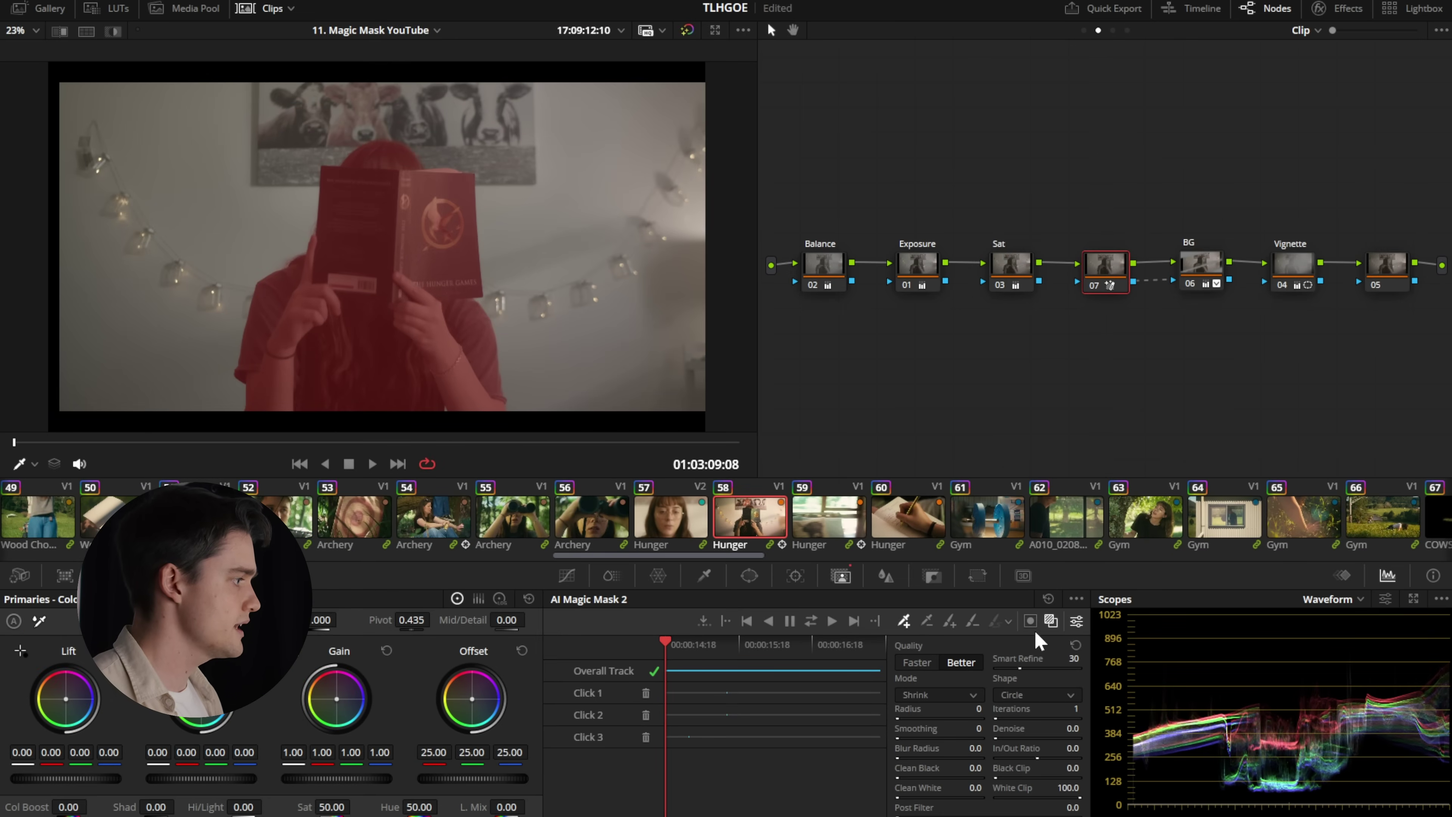
left_click(1050, 622)
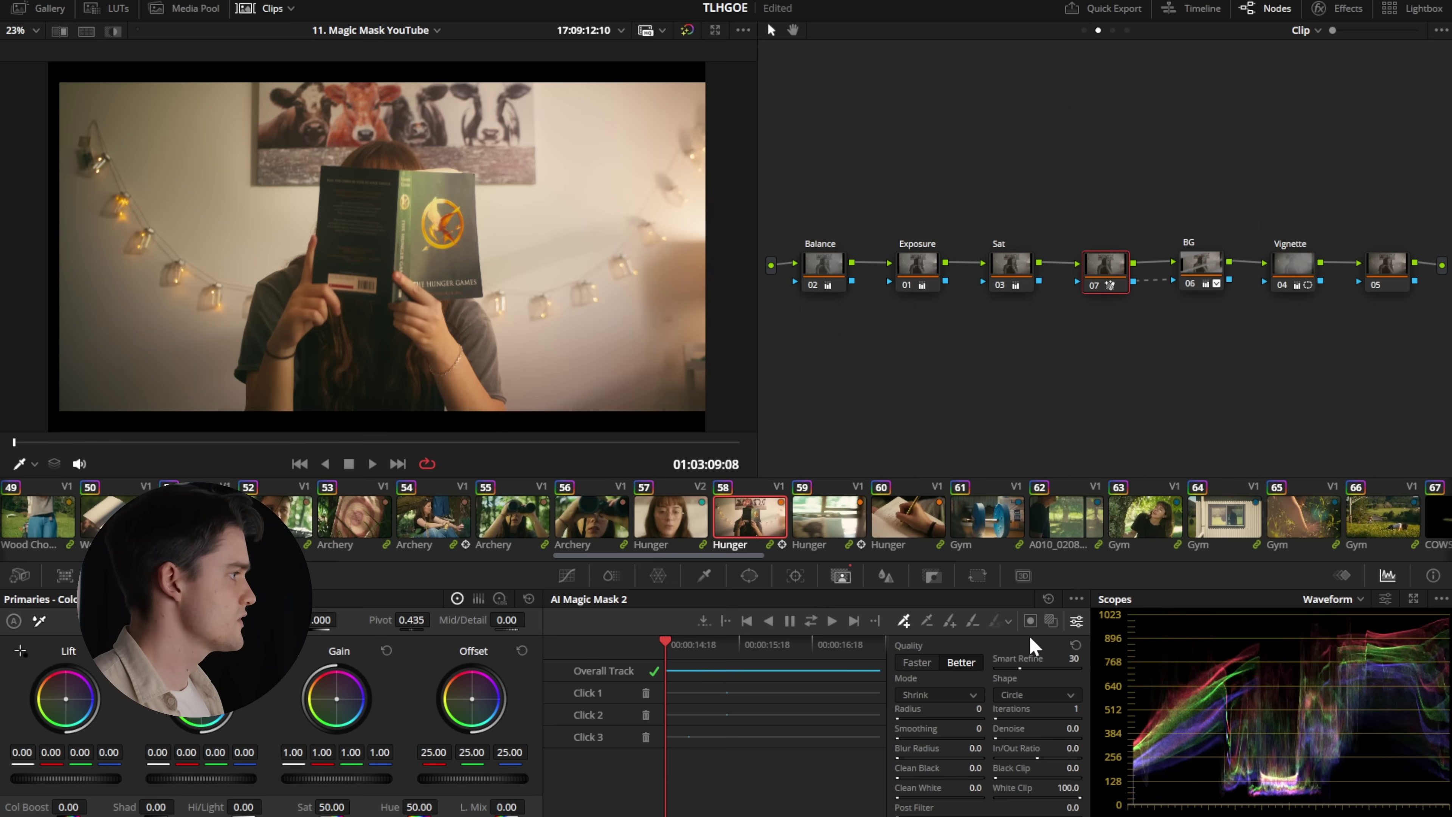
left_click(1197, 269)
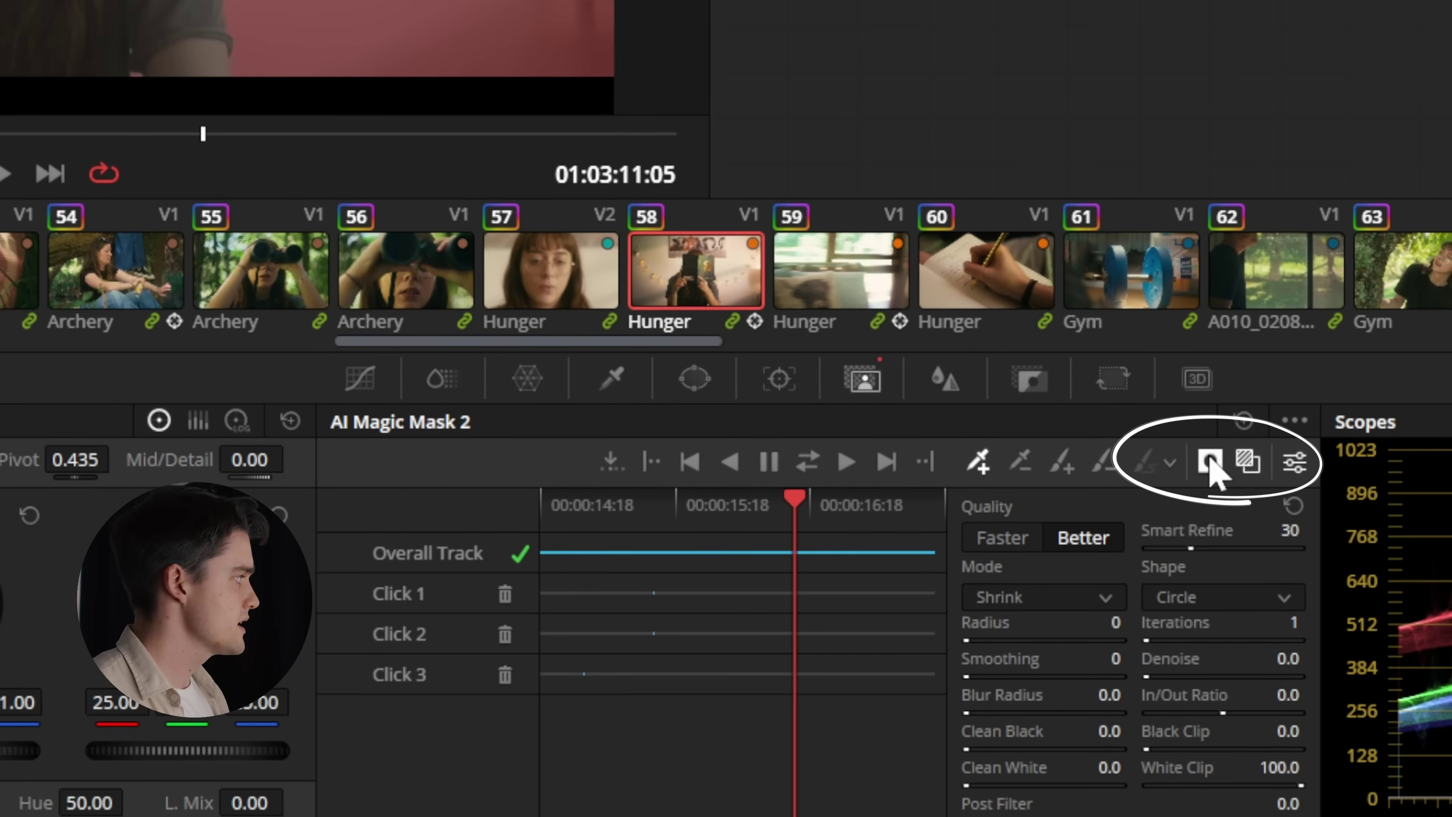
left_click(1210, 460)
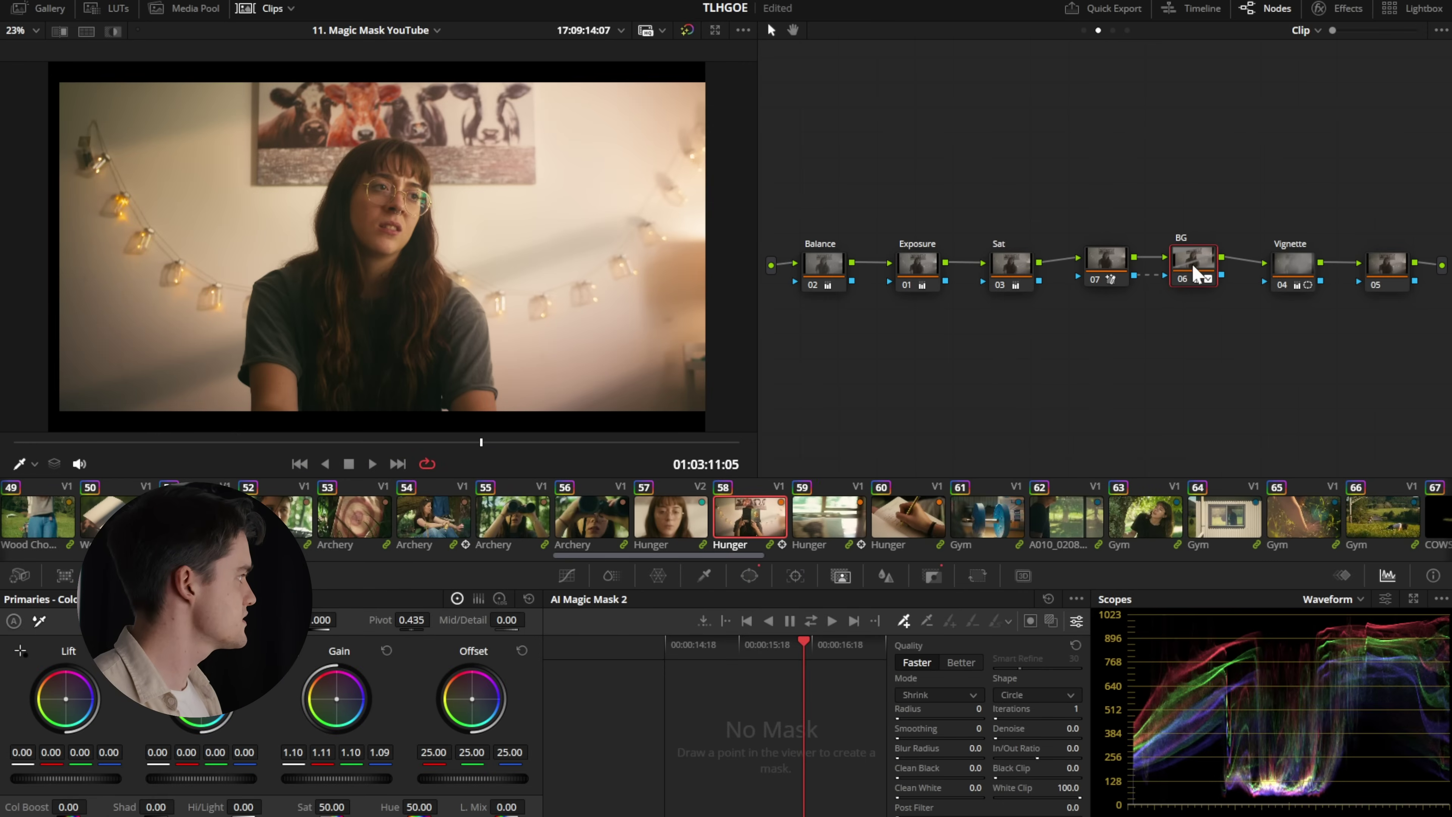
- Compare the image with the BG node off and on, and examine the woman's edges at 01:03:10:18
left_click(1175, 272)
left_click(1175, 272)
left_click(1175, 272)
left_click(1175, 272)
left_click(1175, 272)
key("ctrl+d")
key("ctrl+d")
key("ctrl+d")
left_click_drag(1181, 270, 1178, 269)
left_click_drag(482, 443, 362, 435)
scroll(453, 296, "up", 3)
left_click_drag(454, 297, 698, 269)
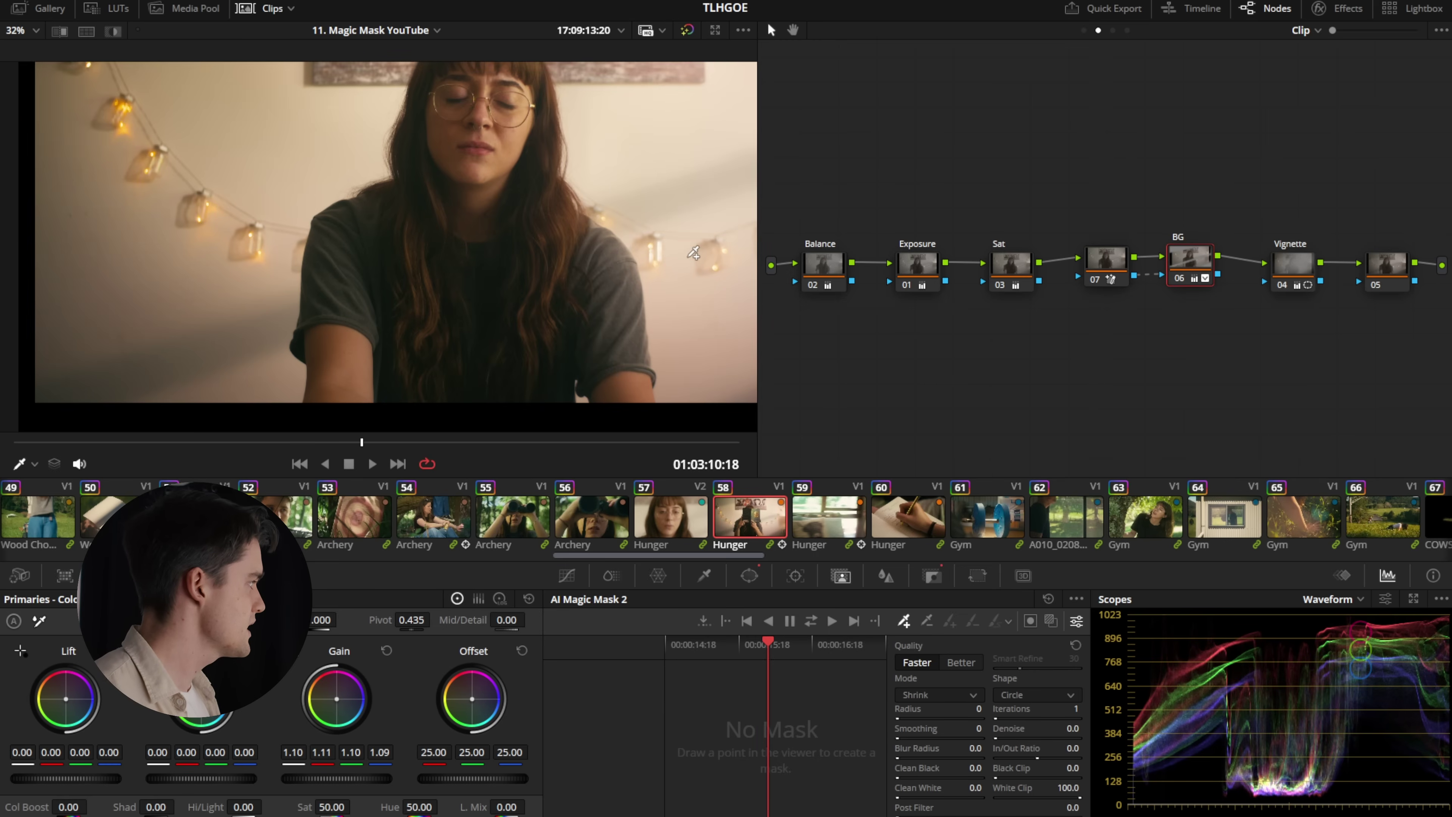
scroll(693, 253, "down", 3)
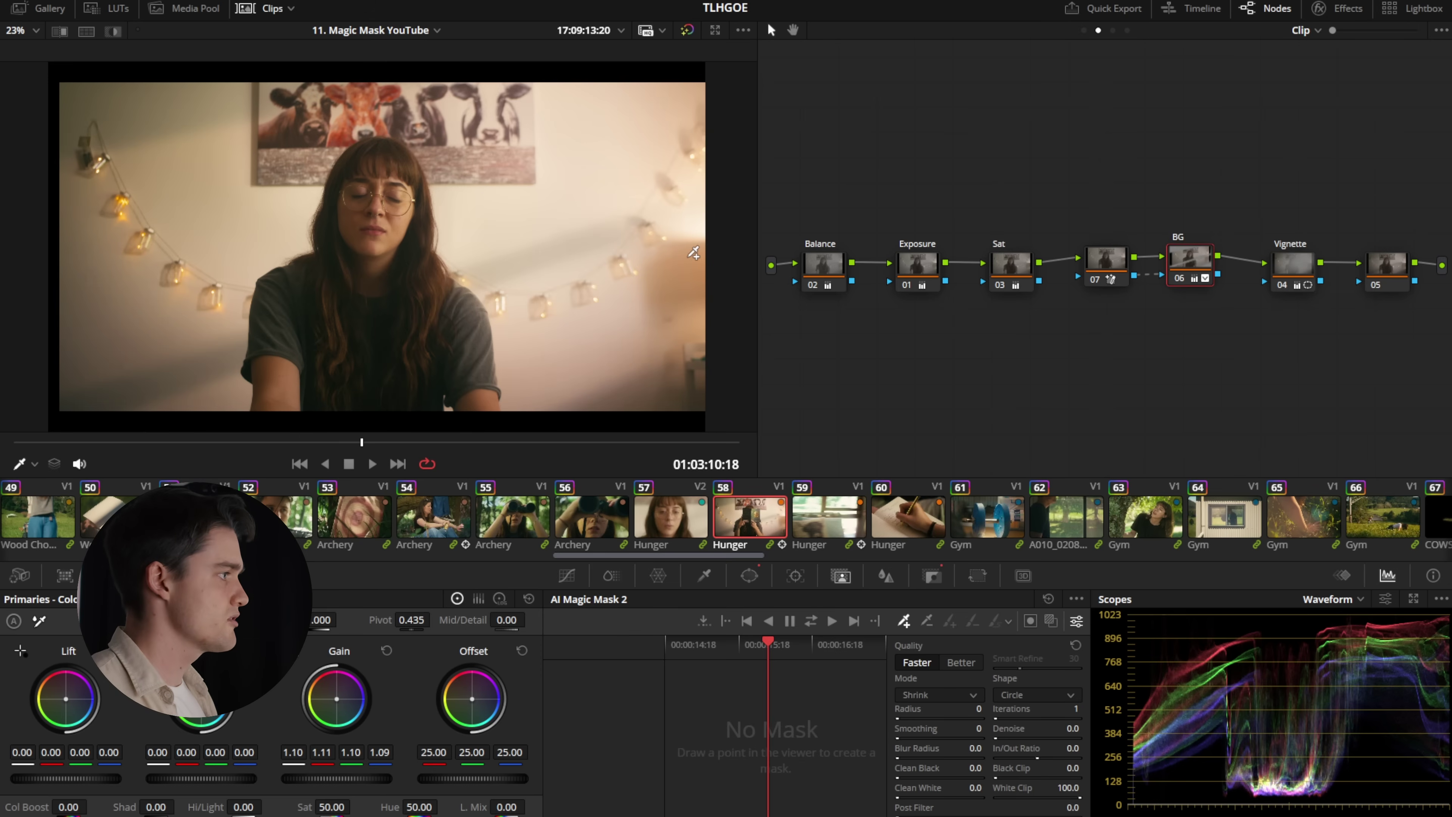
- Move node 07 above the node chain and disable it
left_click(1118, 236)
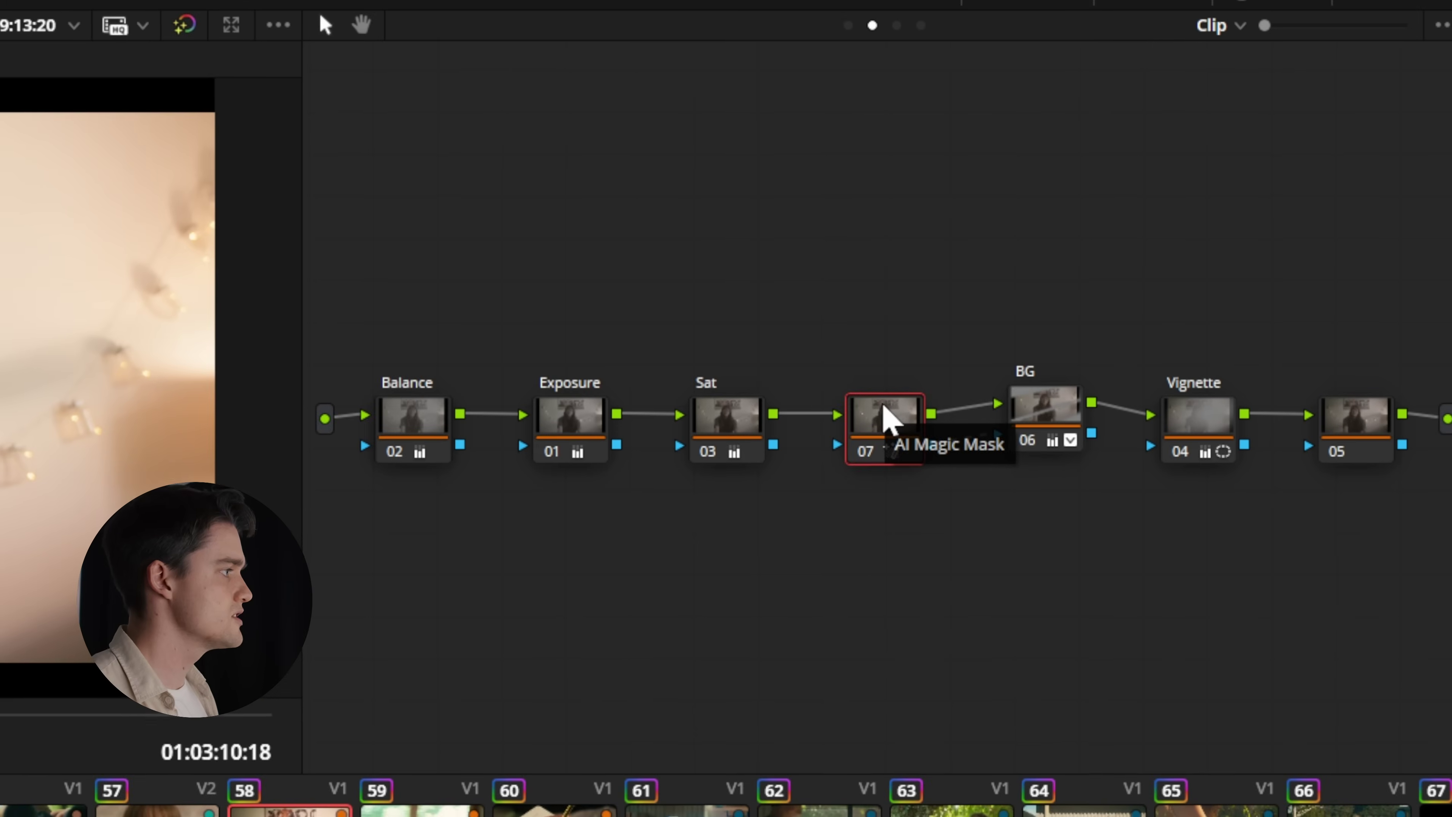
left_click_drag(1104, 261, 1113, 210)
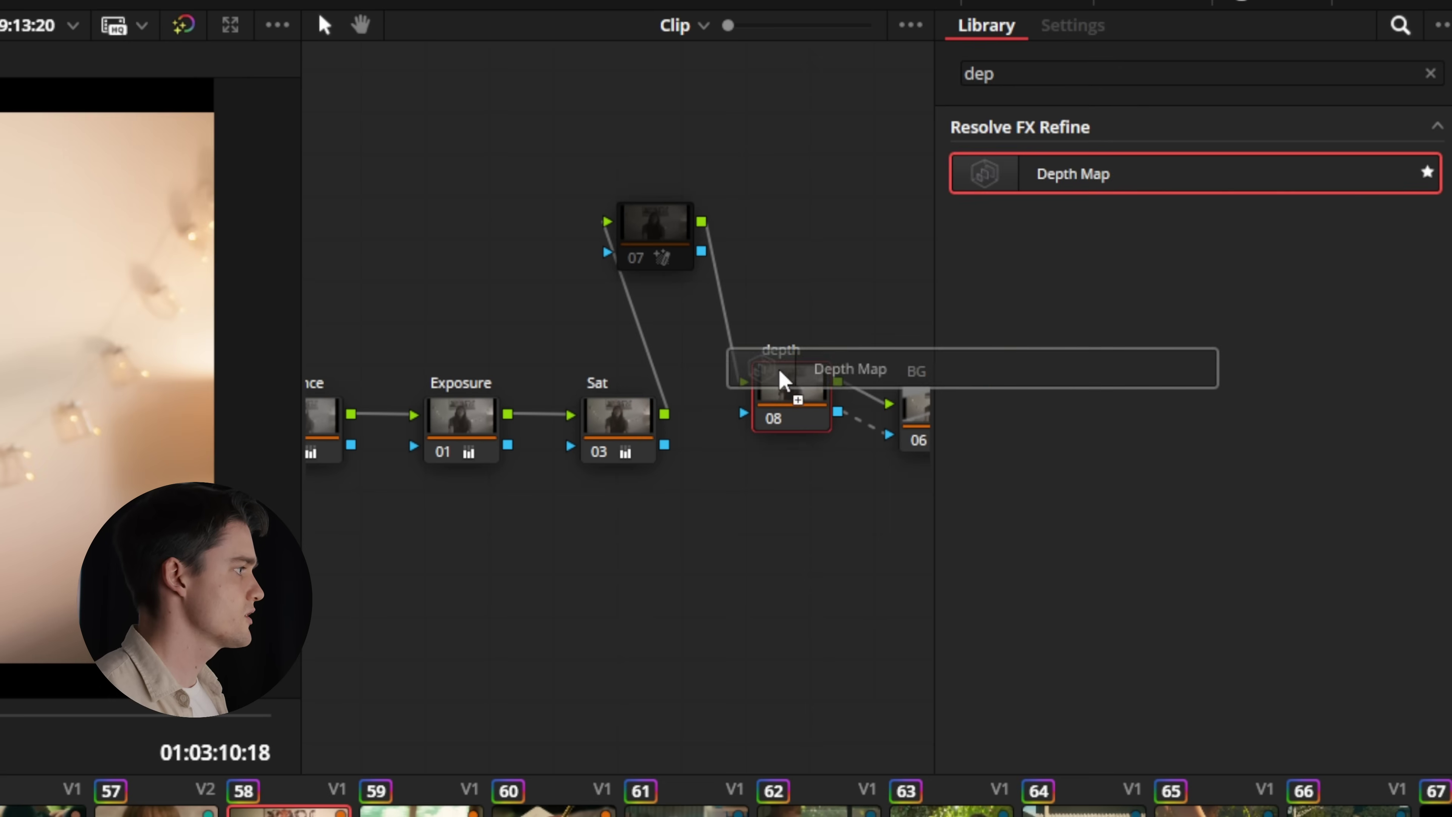
left_click_drag(778, 380, 780, 384)
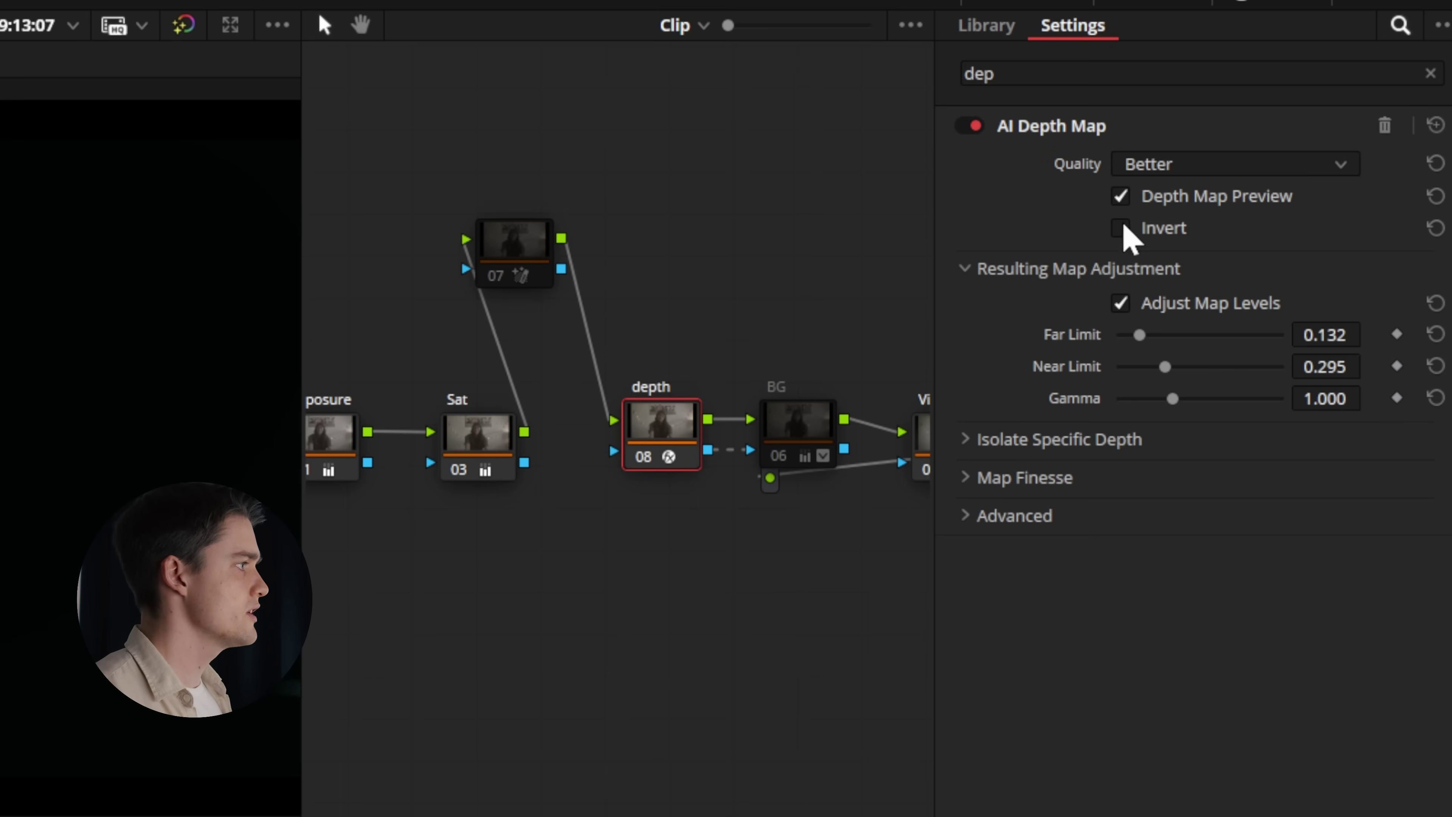
- Invert the depth node's AI Depth Map, set Far Limit to 0.132 and Near Limit to 0.279, and show the Map Finesse options
left_click(1121, 228)
left_click(1122, 303)
left_click(1122, 301)
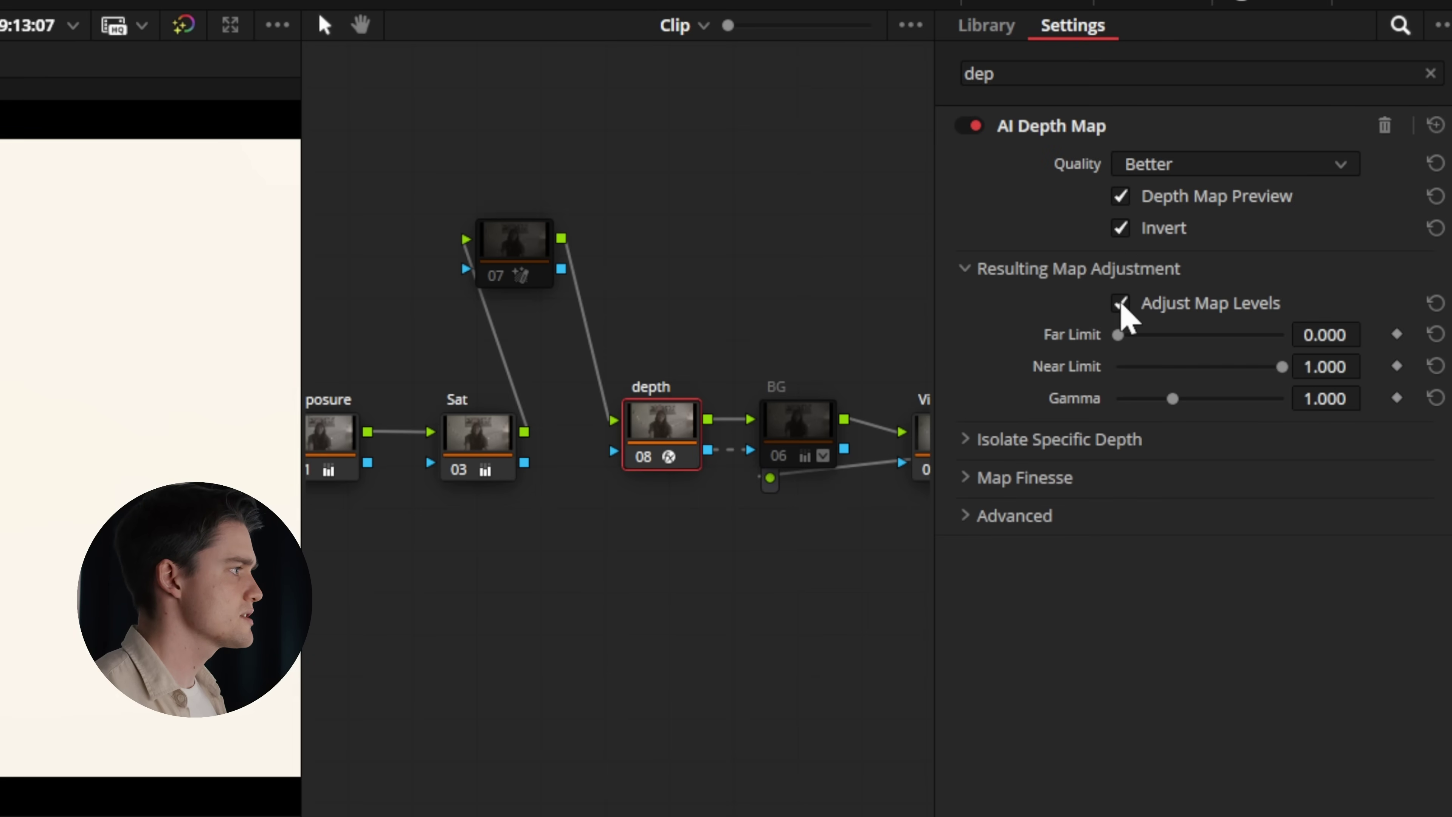
mouse_move(1118, 335)
left_mouse_down()
mouse_move(1137, 335)
mouse_move(1115, 336)
left_mouse_up()
left_click_drag(1282, 367, 1241, 367)
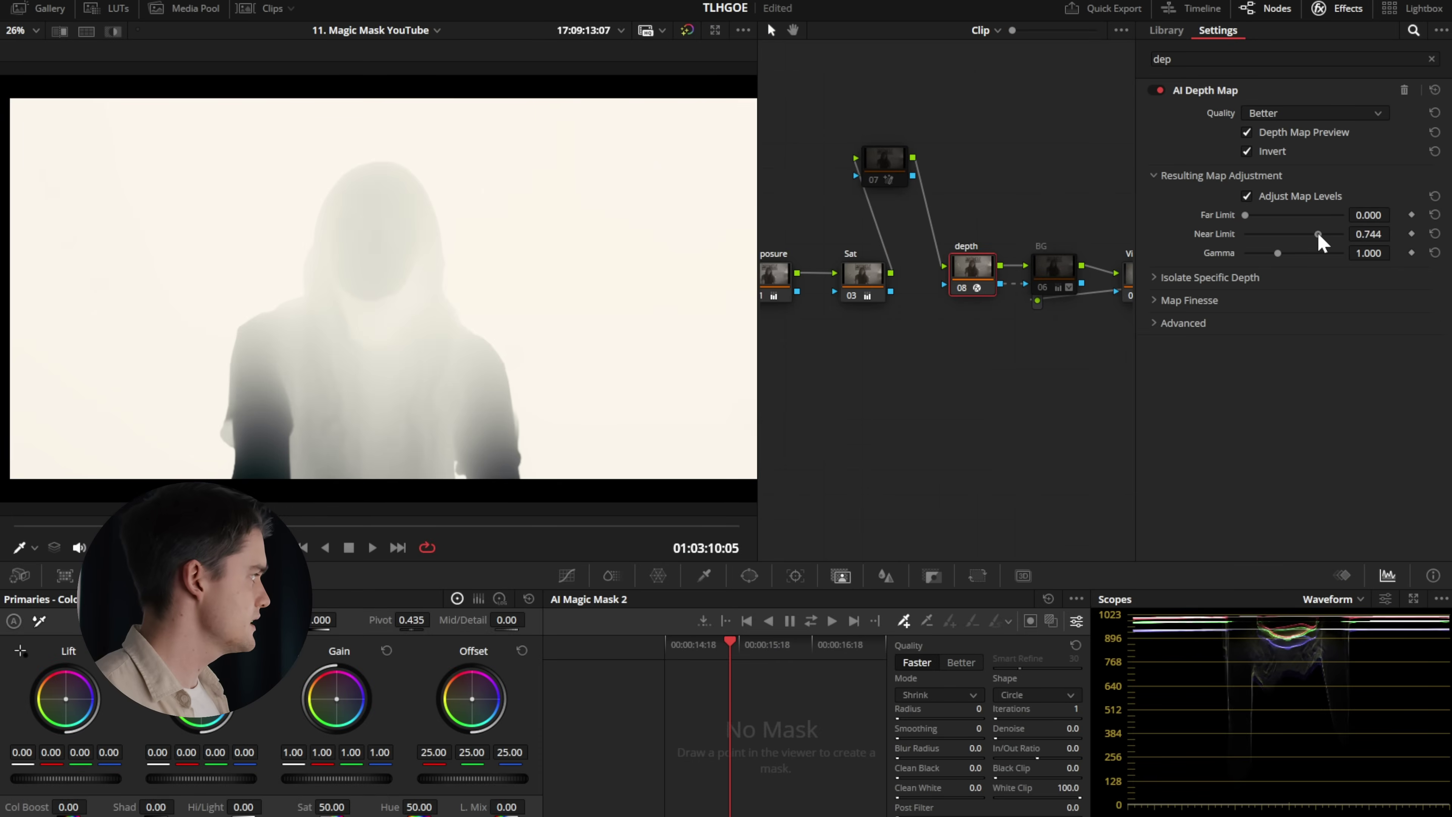
left_click_drag(1318, 235, 1275, 239)
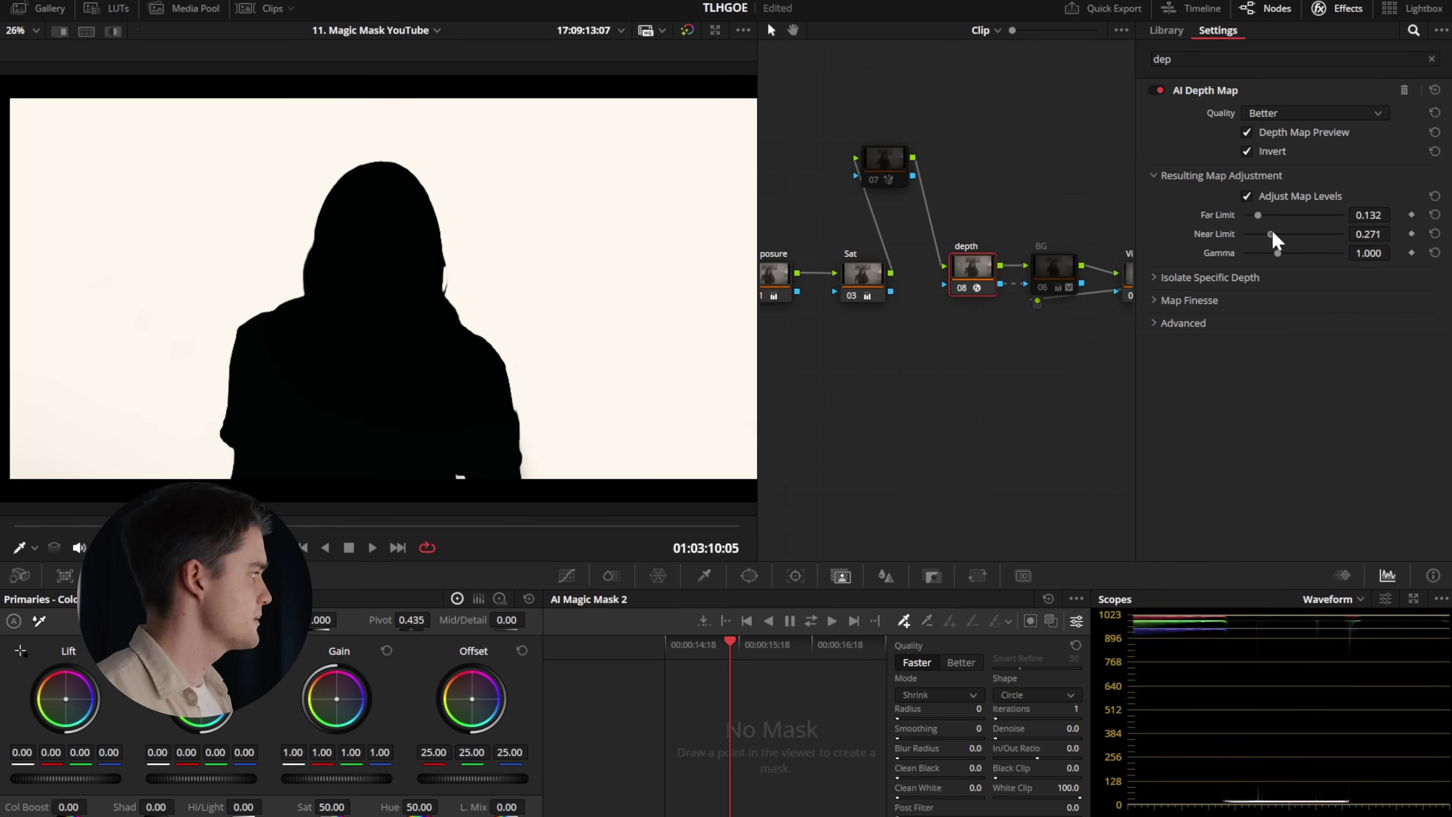
left_click(1157, 300)
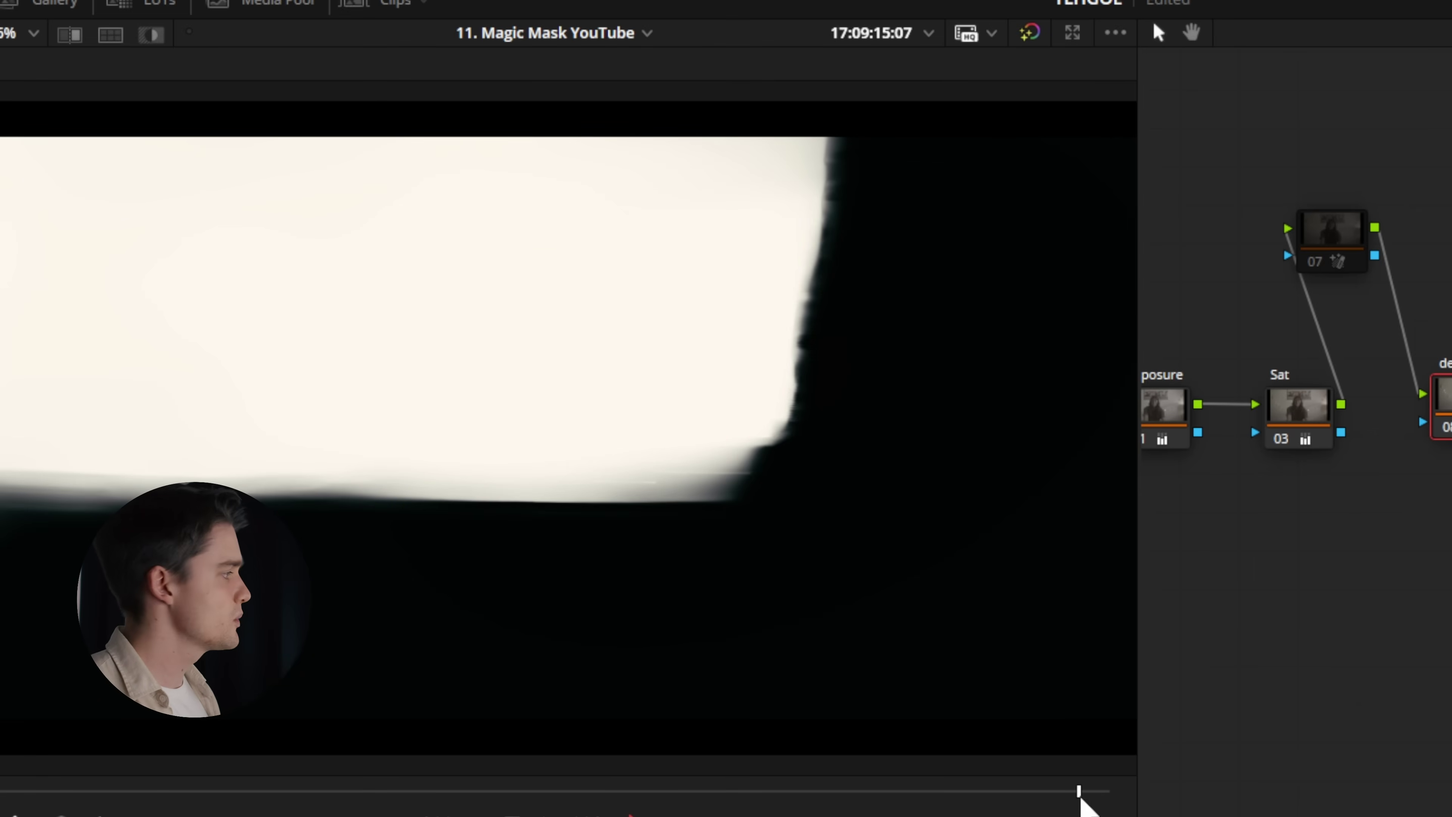
- Scrub the depth matte back to the clip start and examine the outline of the woman and the book
left_click_drag(1078, 800, 2, 790)
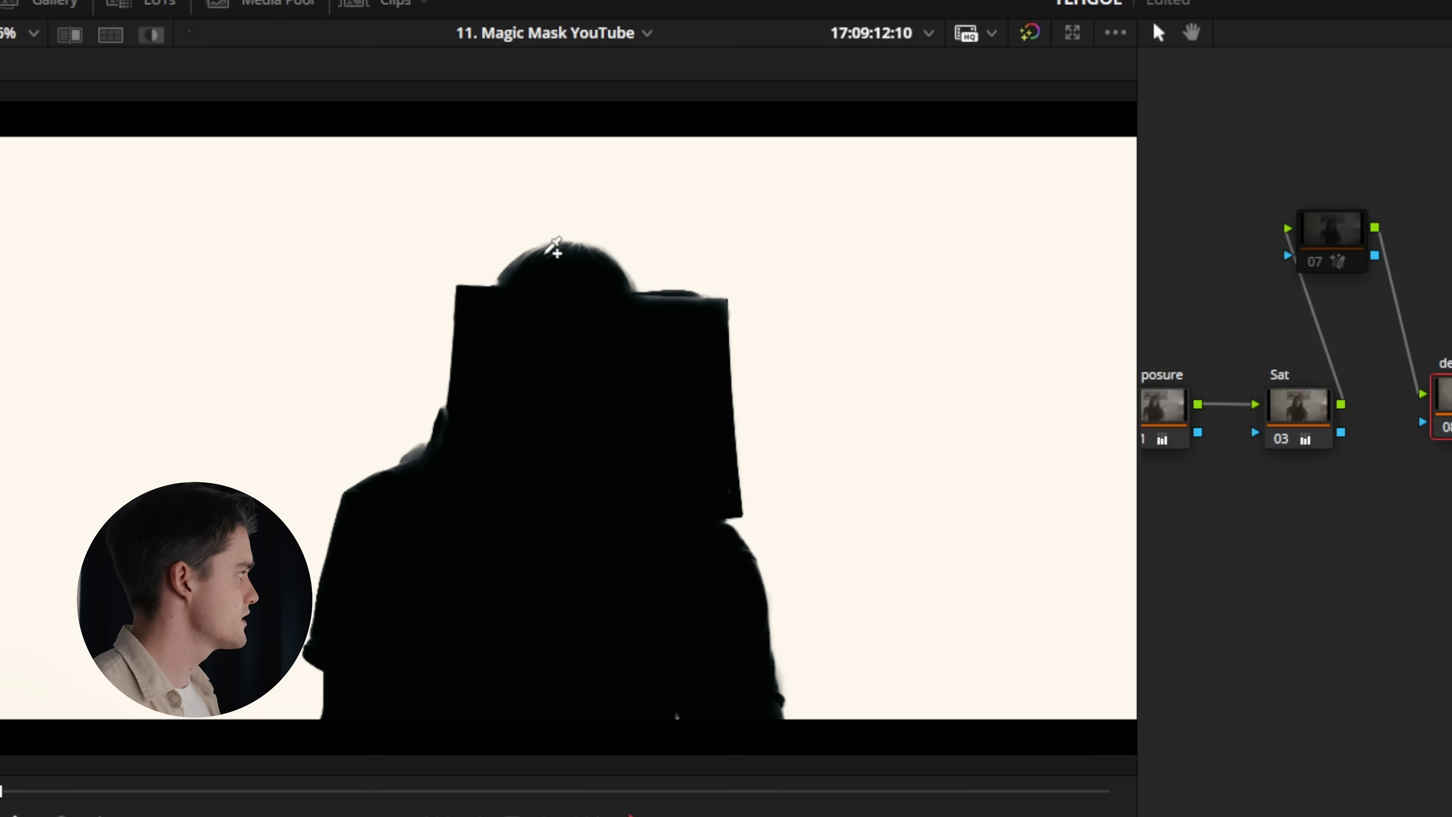
key("space")
mouse_move(3, 781)
left_mouse_down()
mouse_move(214, 779)
mouse_move(7, 787)
left_mouse_up()
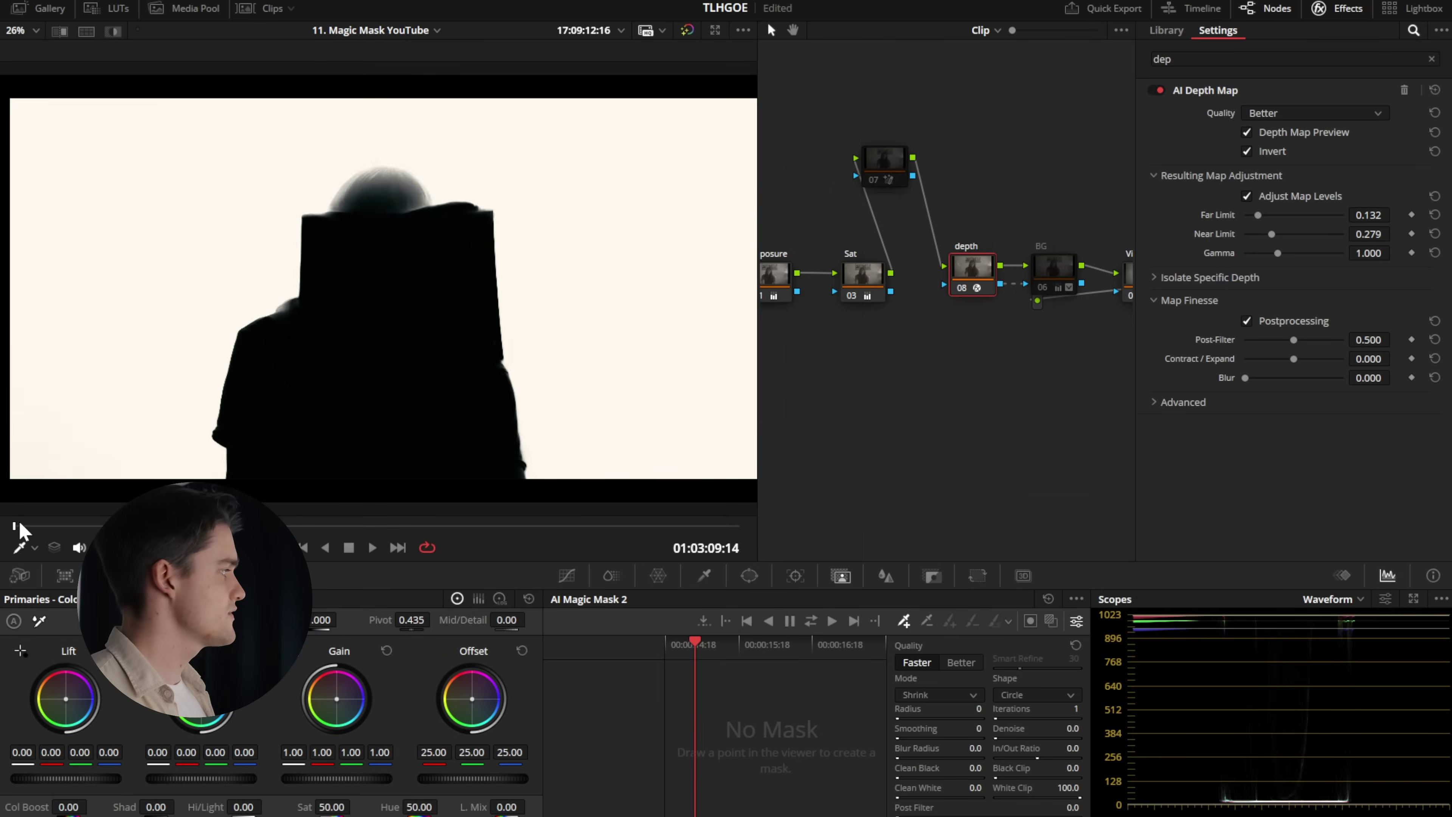
left_click_drag(20, 531, 13, 527)
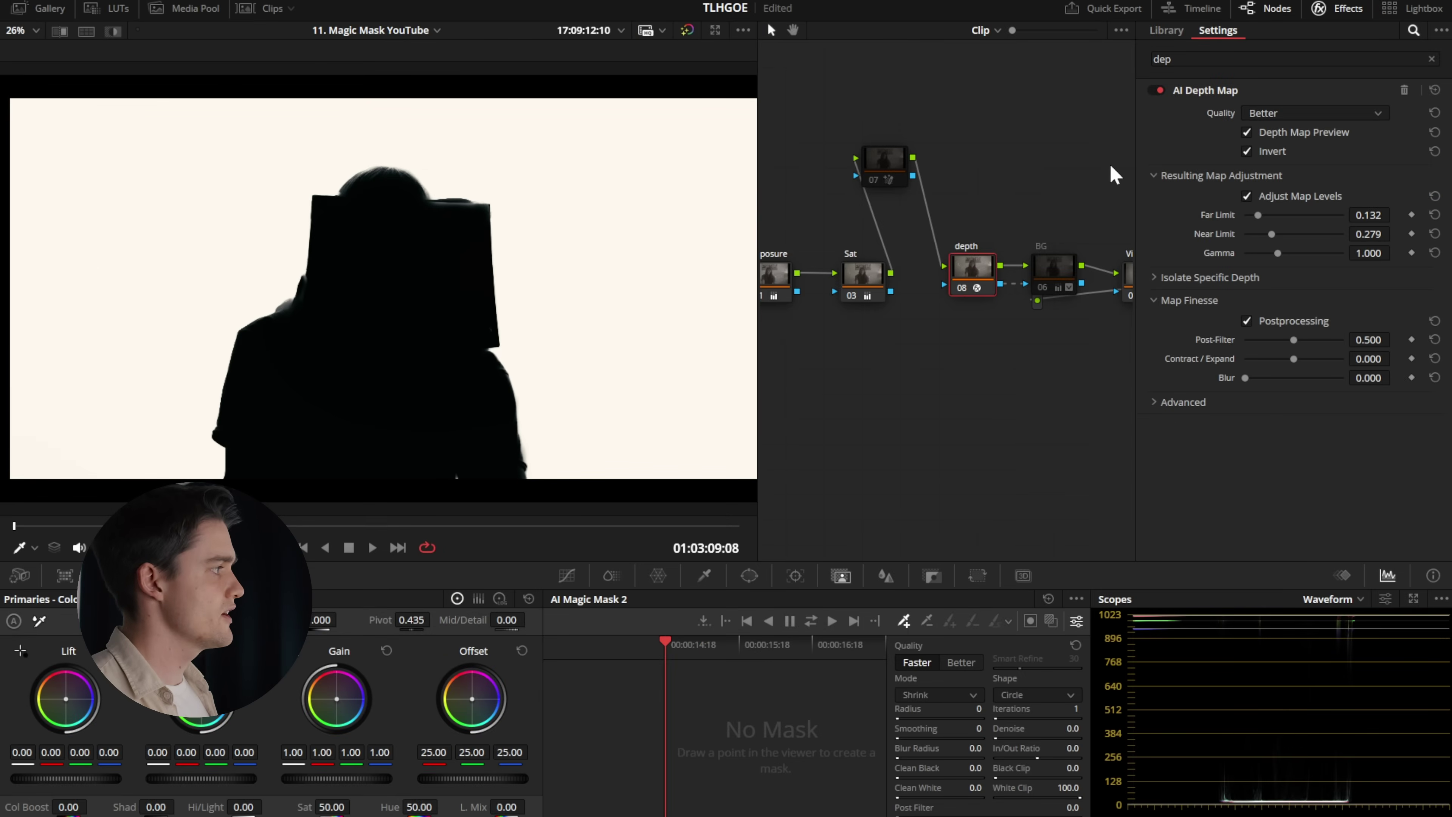
- Remove the depth node, re-enable node 07 and move it back between Sat and BG
left_click_drag(972, 268, 970, 159)
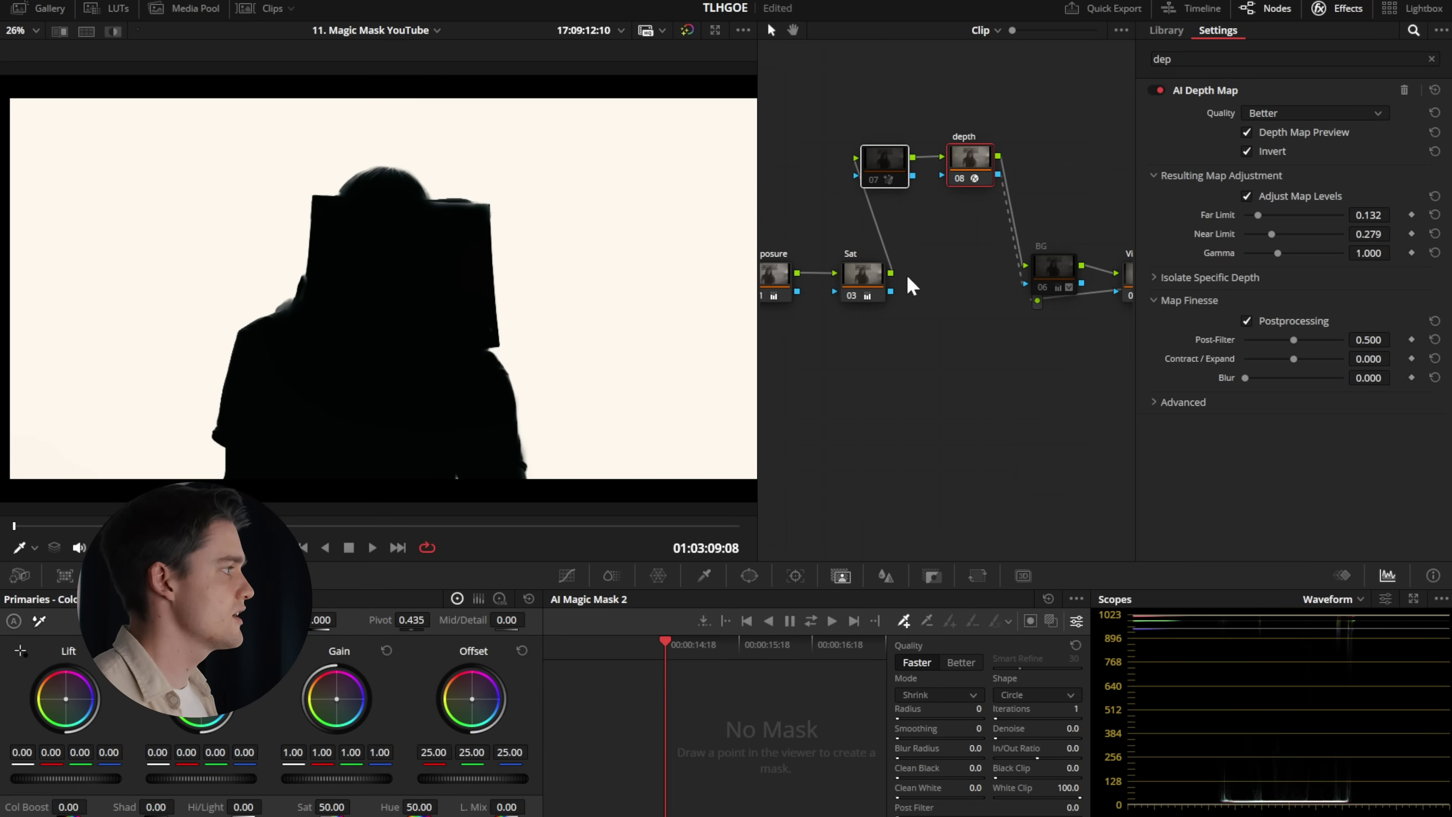
left_click(885, 175)
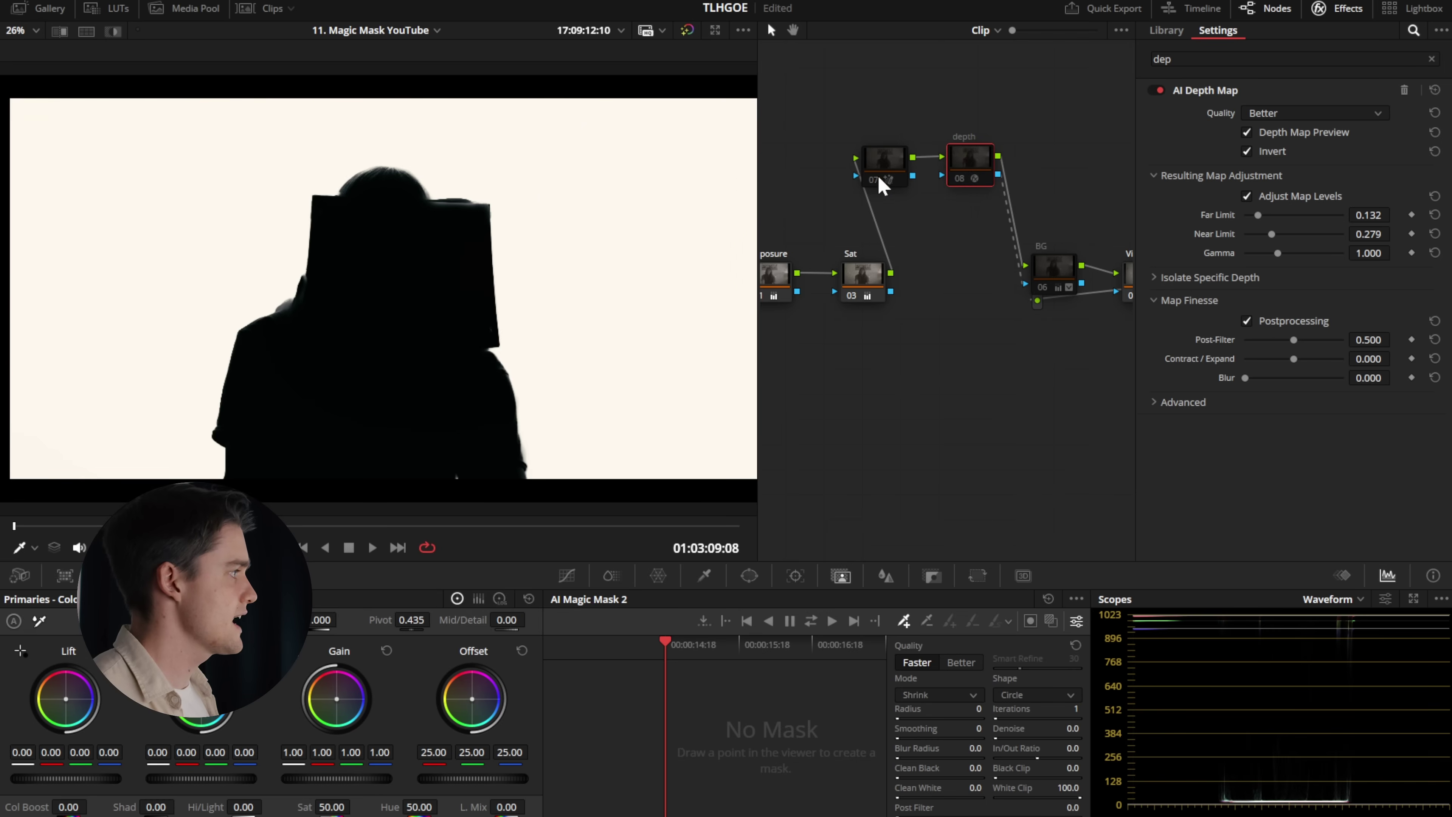
left_click_drag(881, 163, 971, 286)
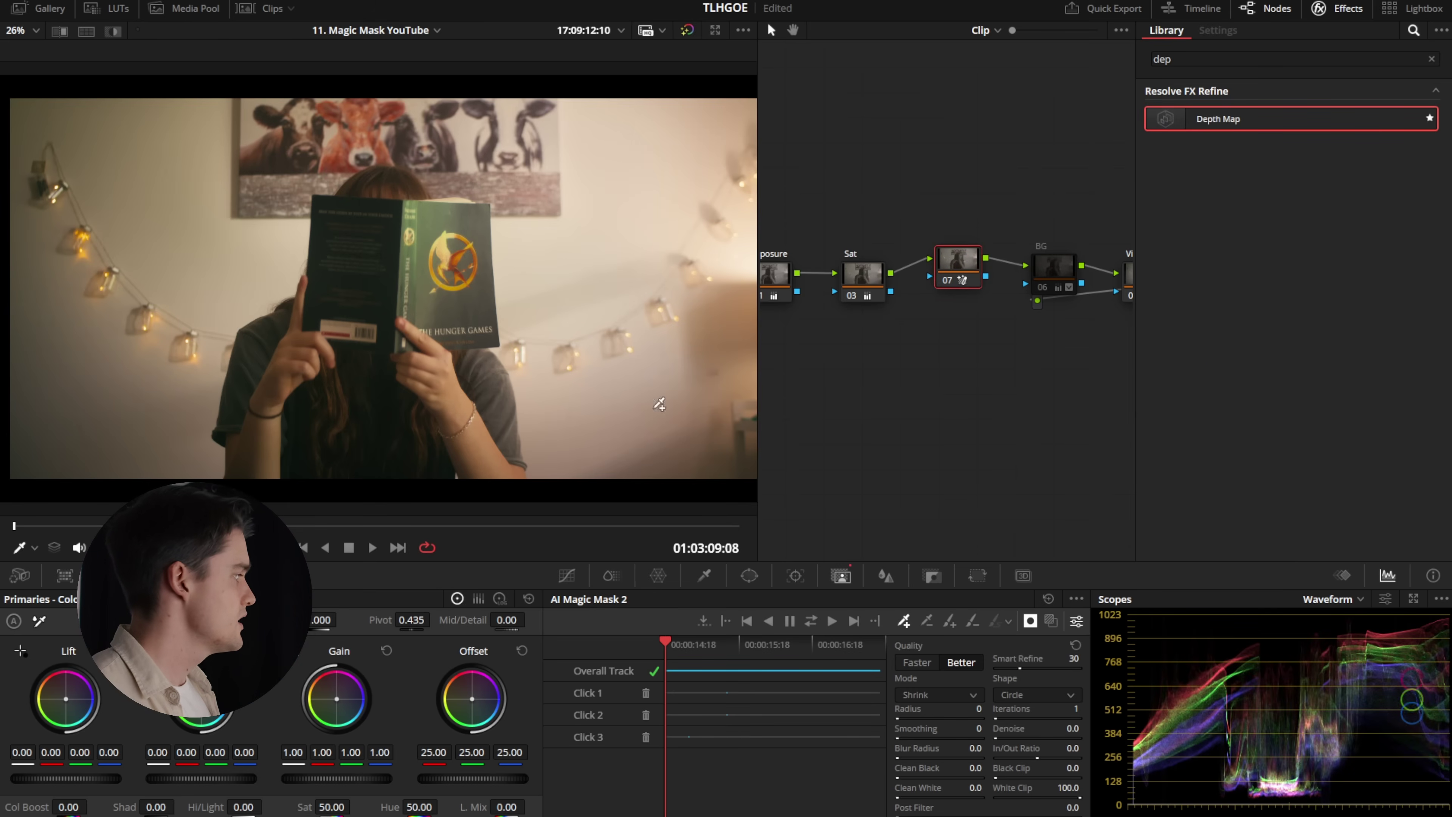
- Display node 07's Magic Mask overlay and scrub through the clip to check the mask
left_click_drag(57, 527, 357, 506)
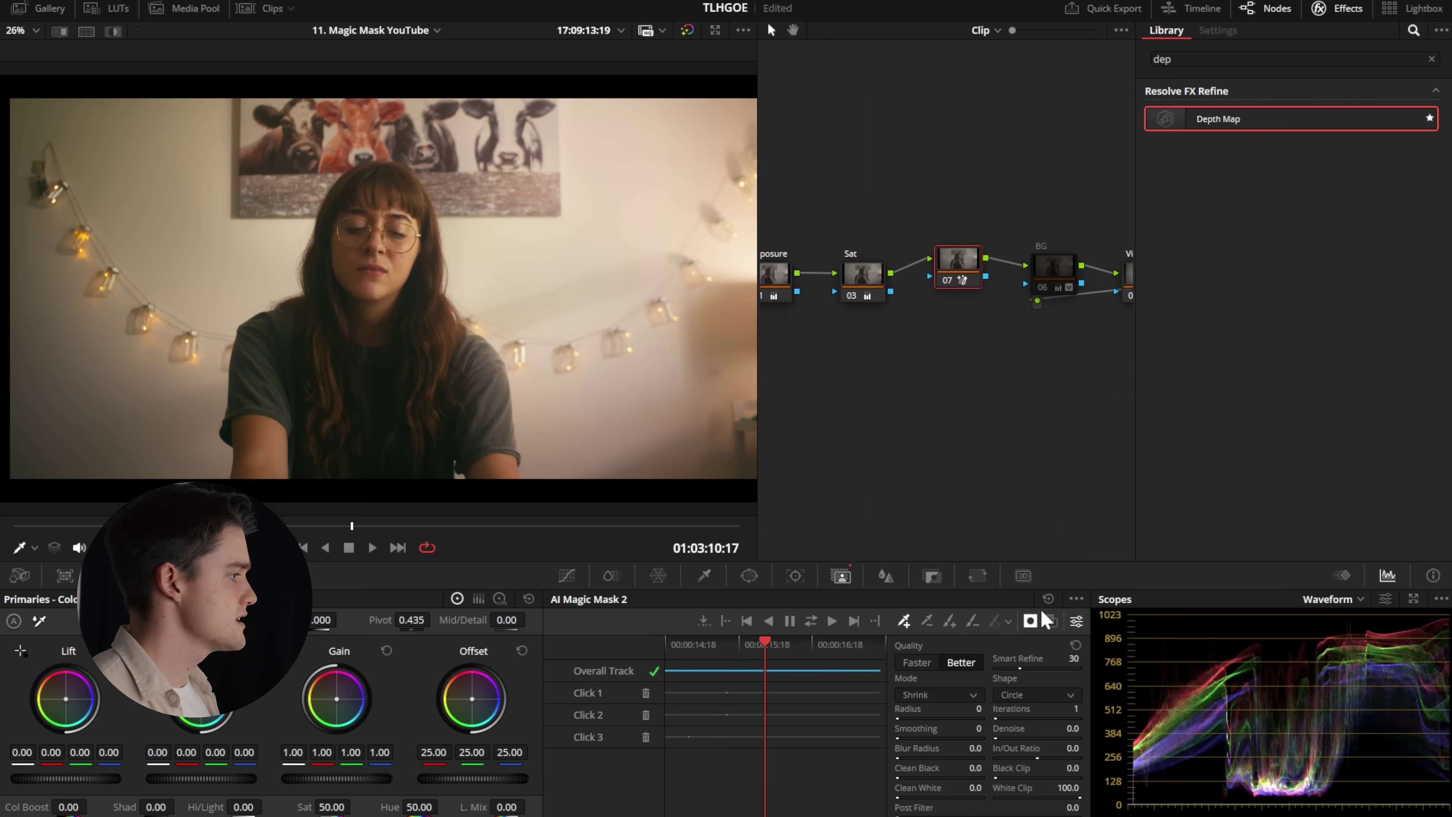
left_click(1050, 621)
left_click_drag(403, 526, 713, 527)
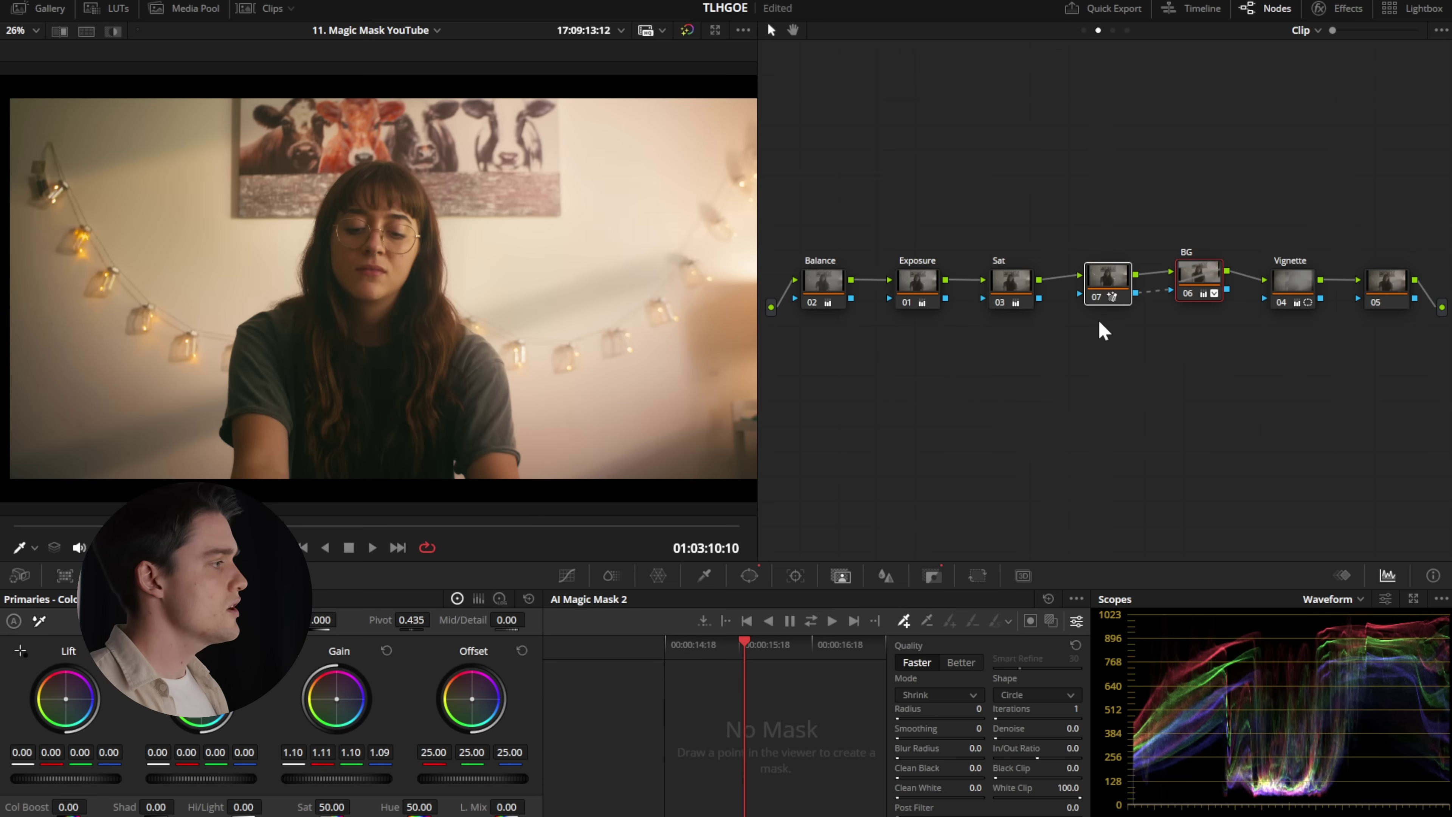
left_click(1106, 278)
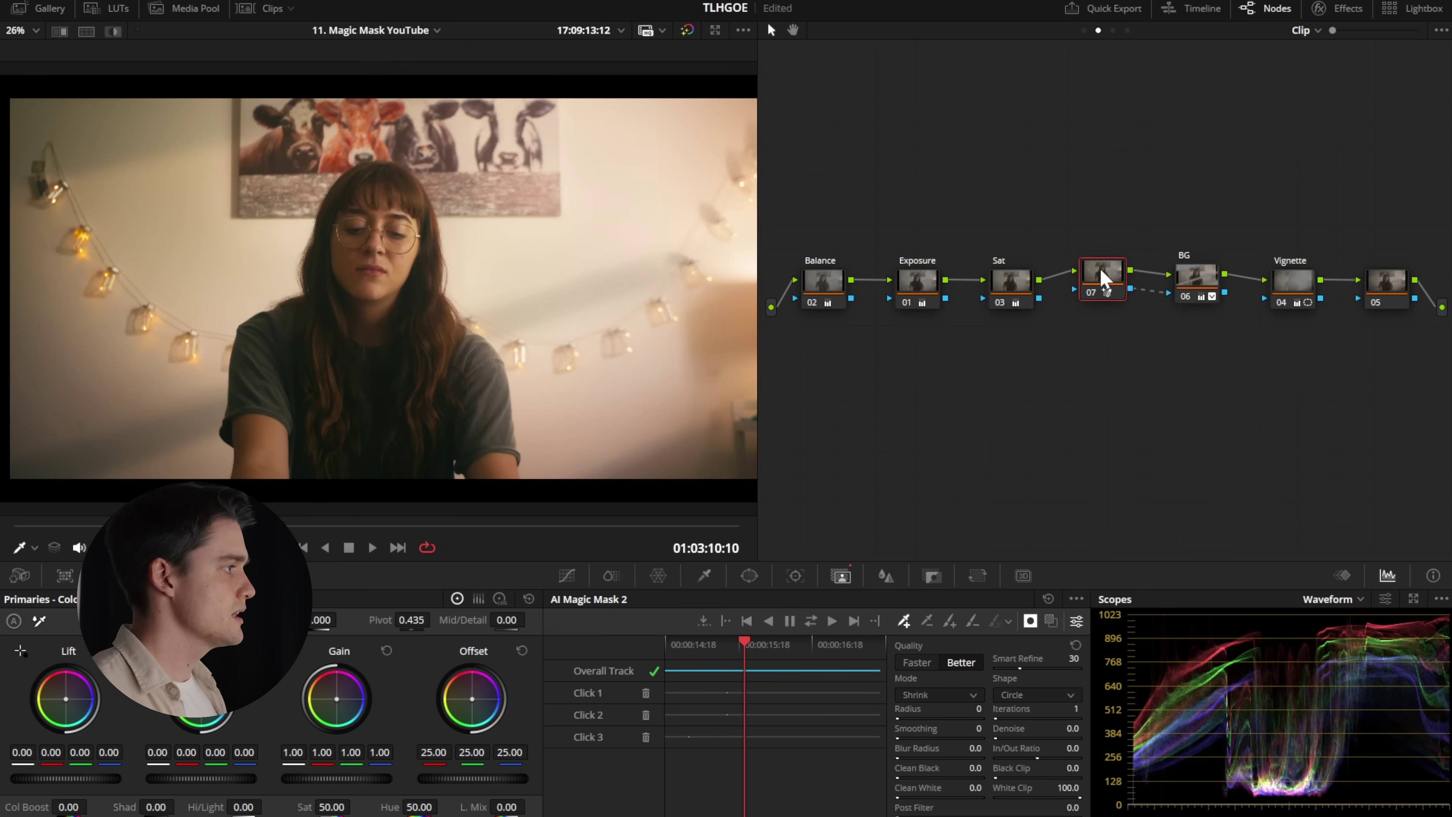
left_click_drag(1102, 263, 1096, 268)
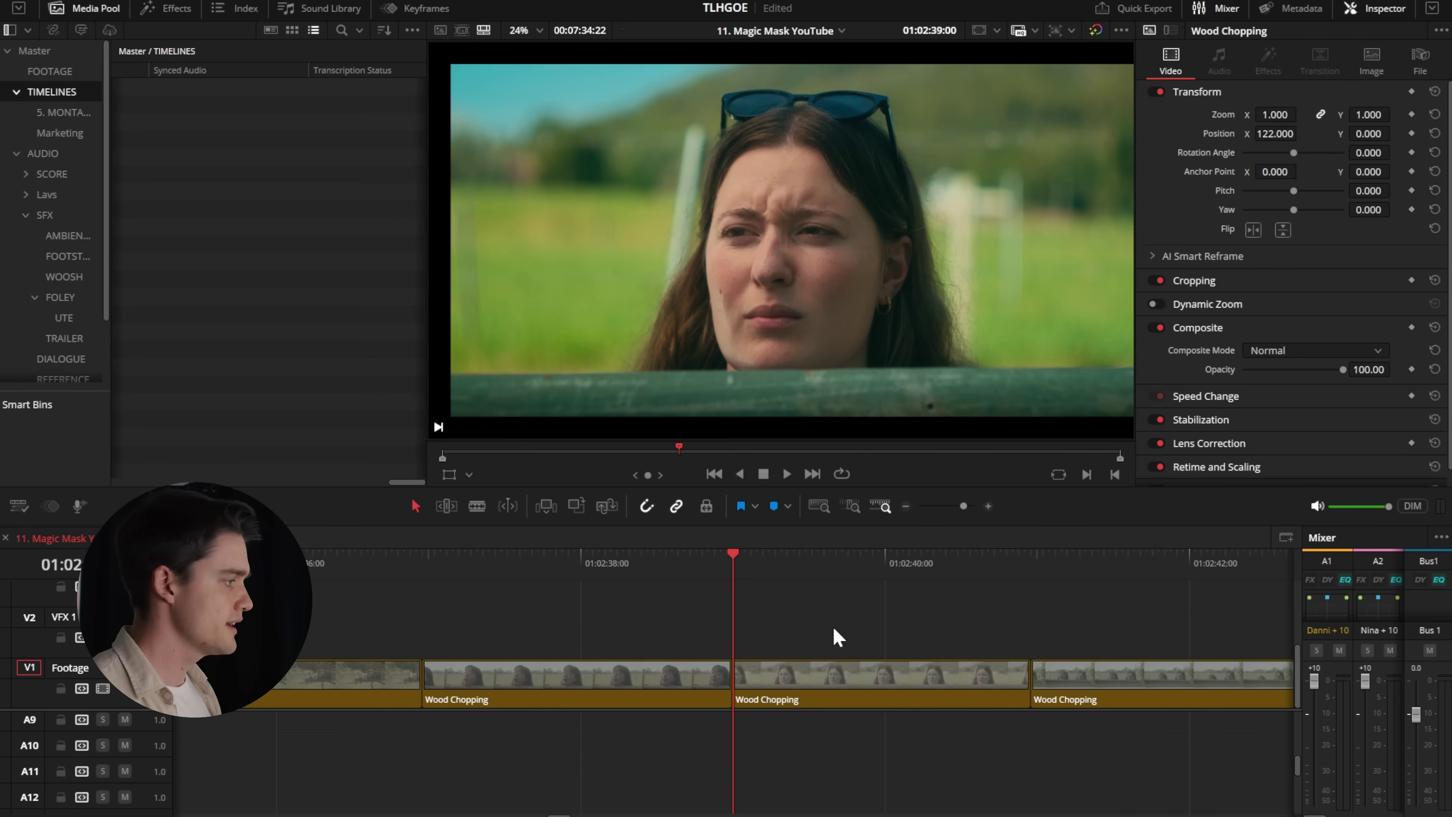
- Duplicate the Wood Chopping clip onto track V3 and place the mHowTo Title 02 title on V2 beneath it
left_click(796, 684)
left_click_drag(818, 680, 826, 610)
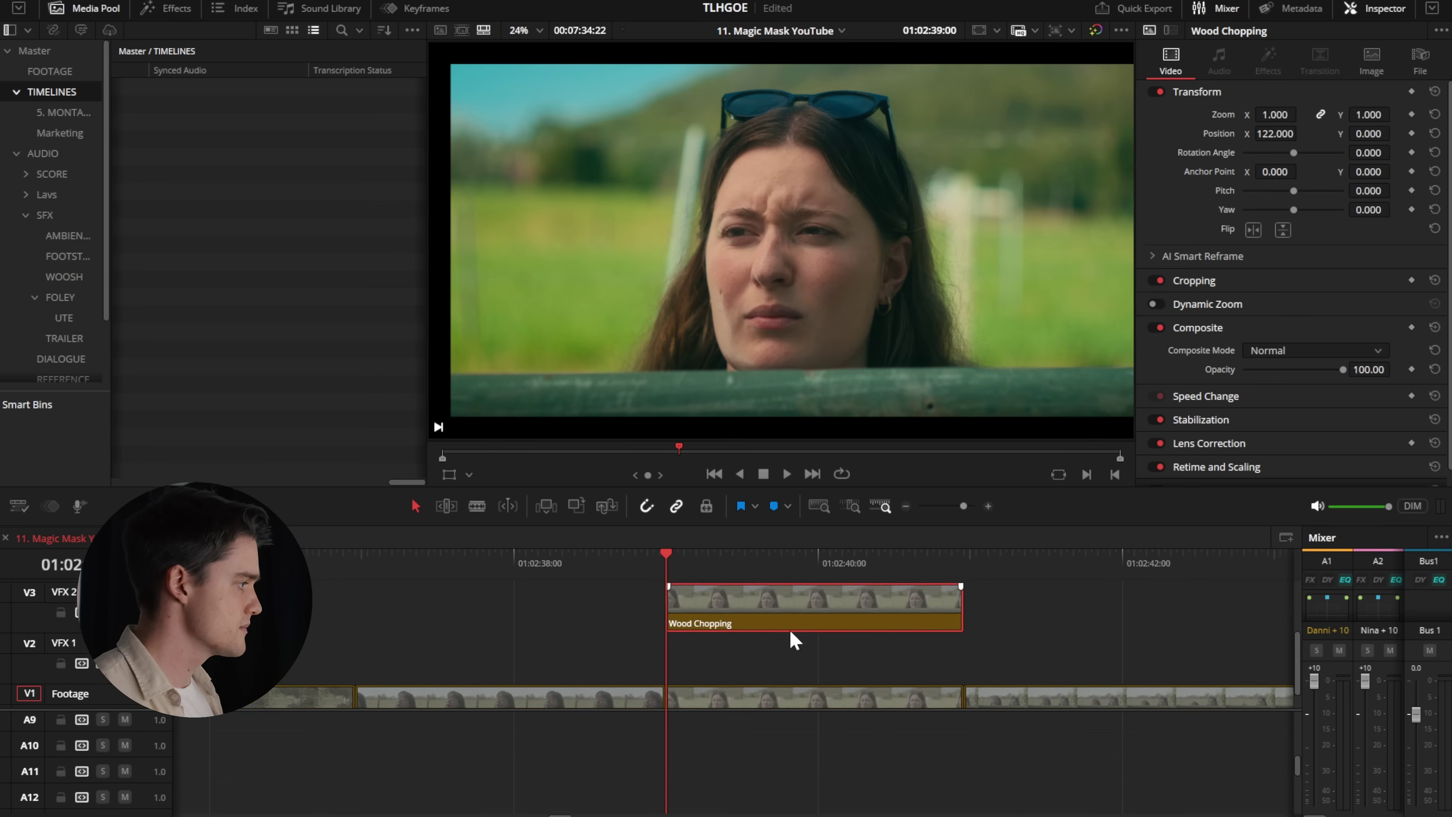
left_click(165, 7)
left_click_drag(209, 183, 459, 666)
- Disable the Wood Chopping copy on V3 and move the playhead to 01:02:39:22
left_click(680, 602)
key("d")
left_click_drag(676, 574, 793, 588)
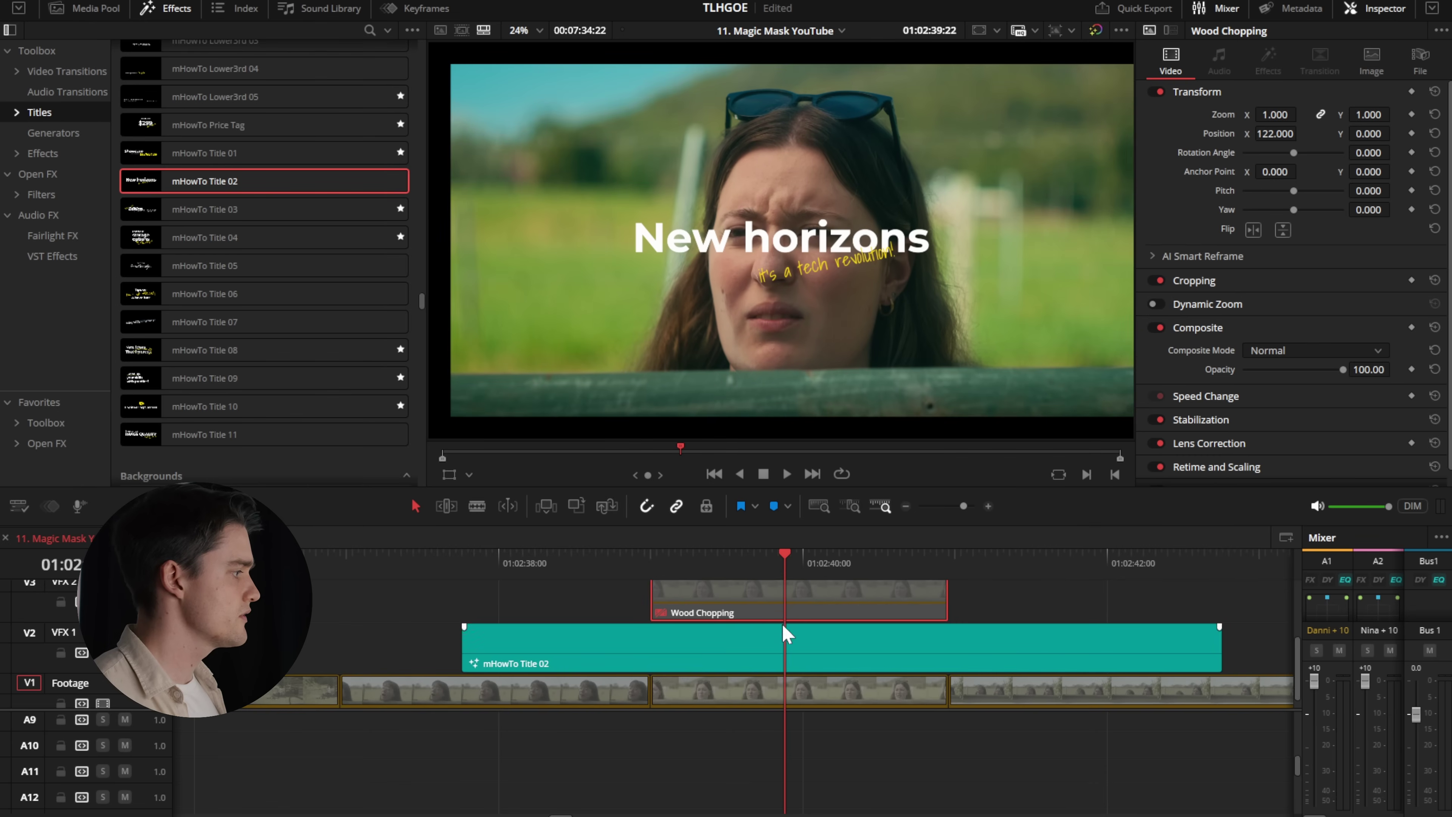
- Set the Content Scale of the mHowTo Title 02 title to 1.76 and deselect it
left_click(786, 641)
left_click(1153, 228)
left_click_drag(1308, 267, 1317, 271)
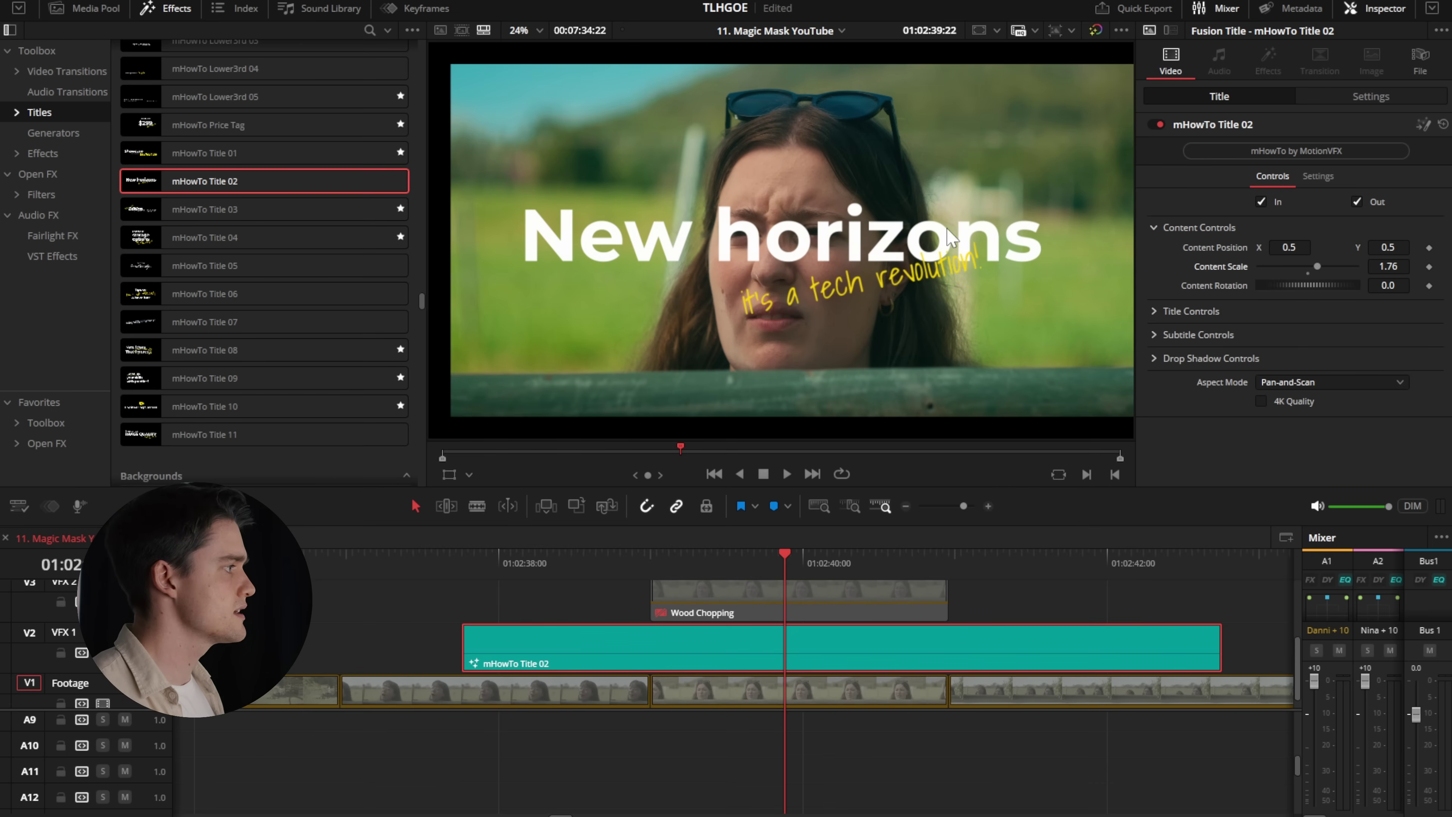
key("ctrl+shift+a")
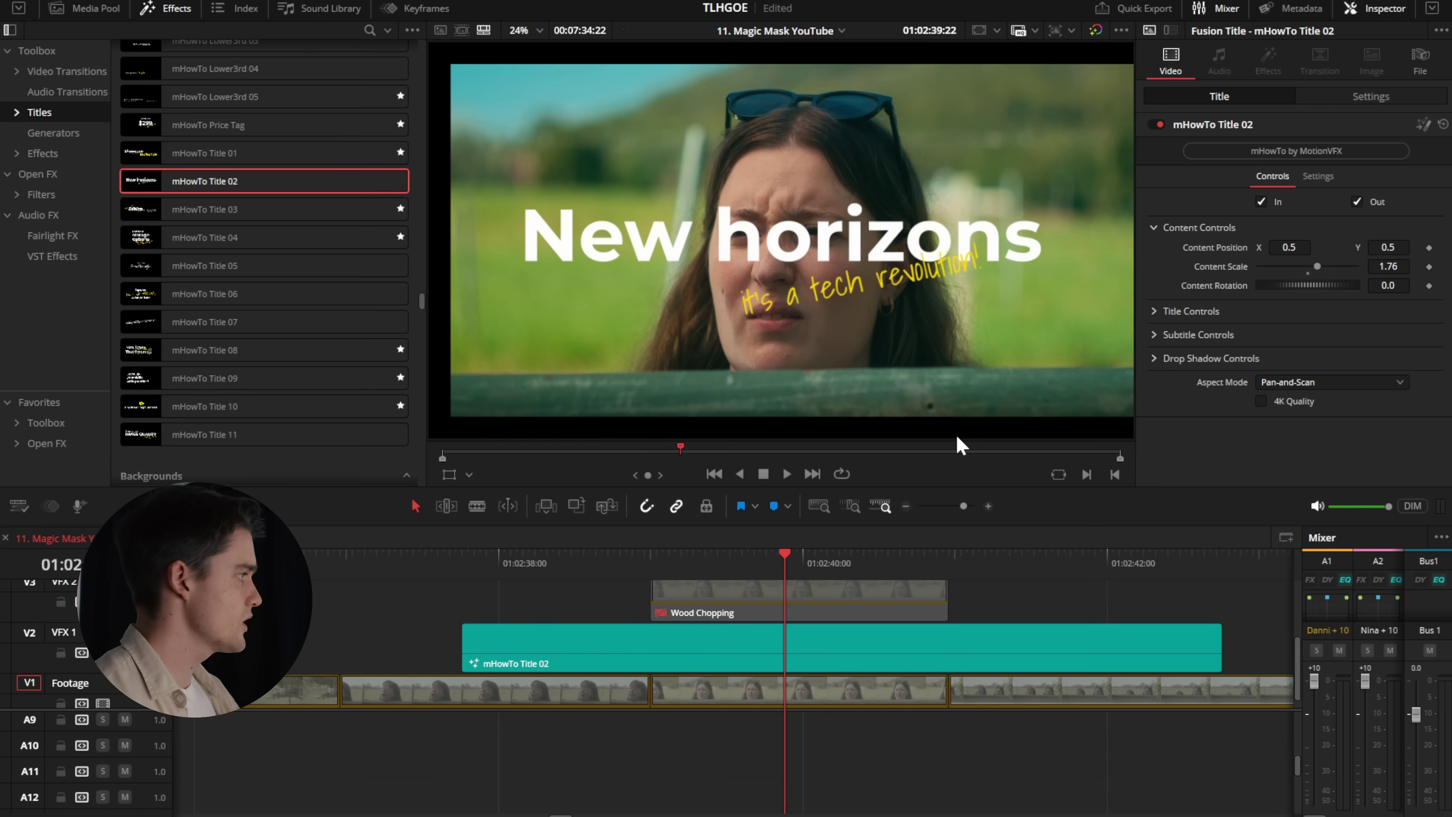
- Enable the Wood Chopping copy on V3 and append a node labelled mask at the end of its color node graph
left_click(715, 611)
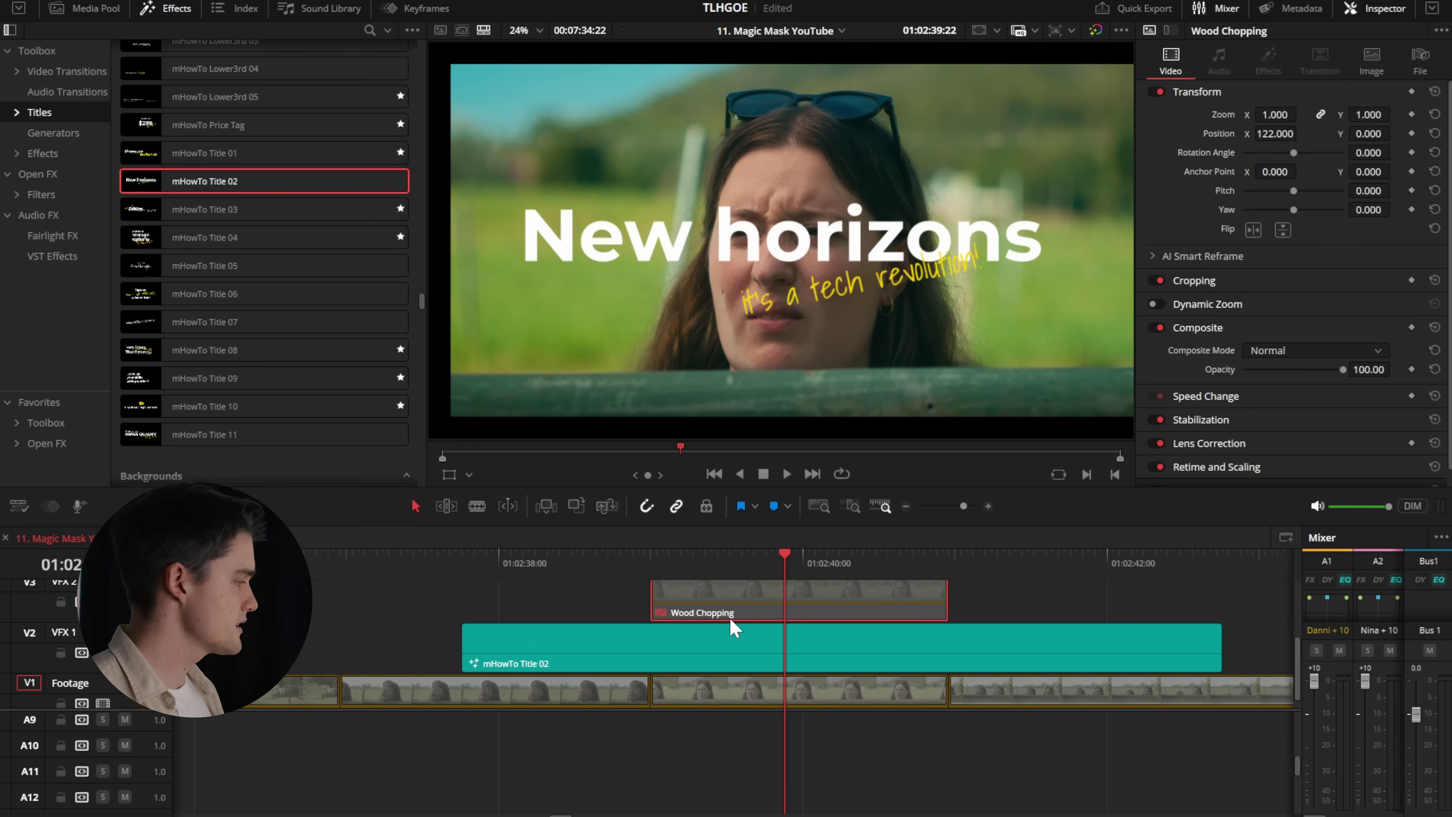
key("d")
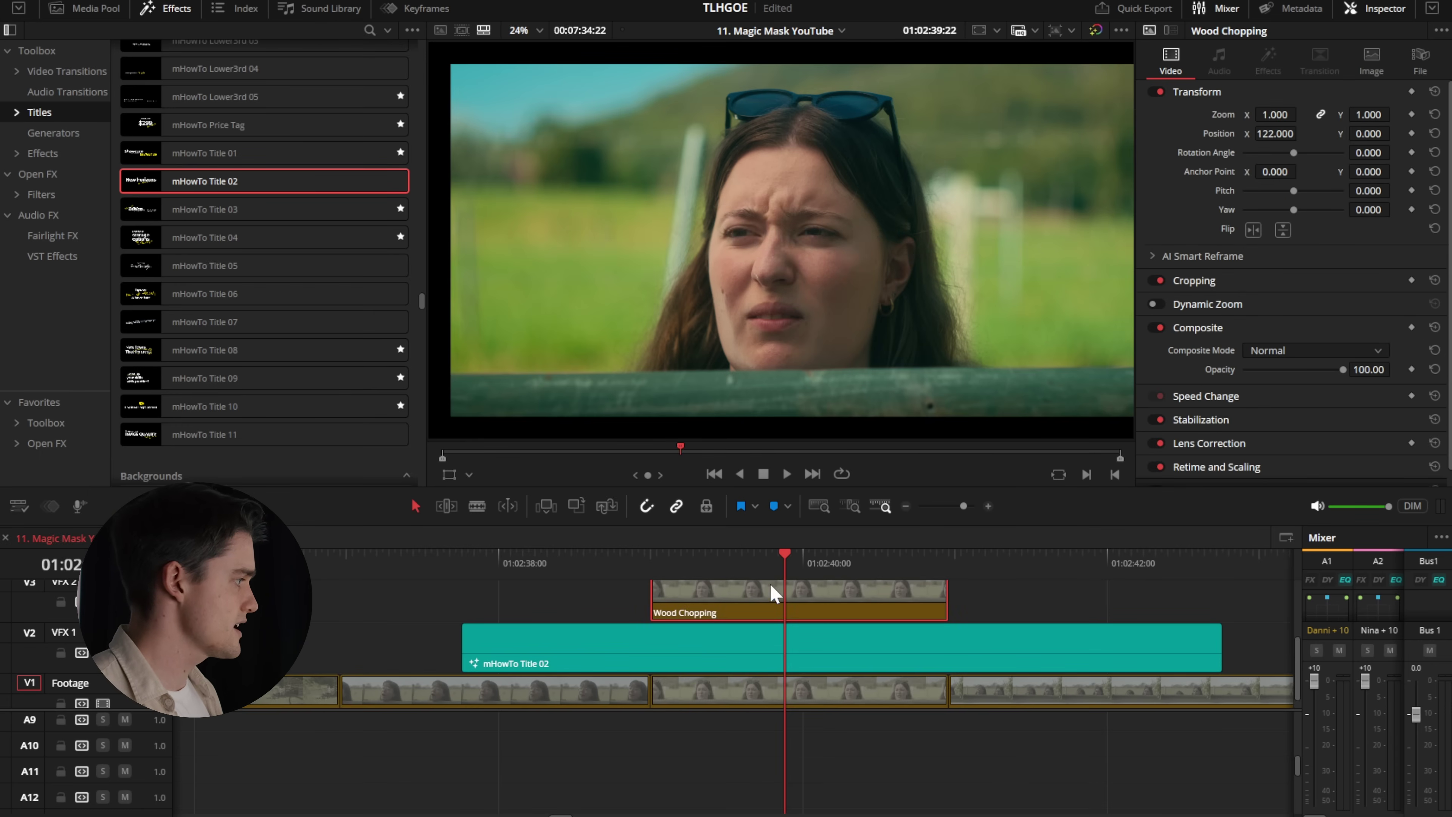
key("shift+6")
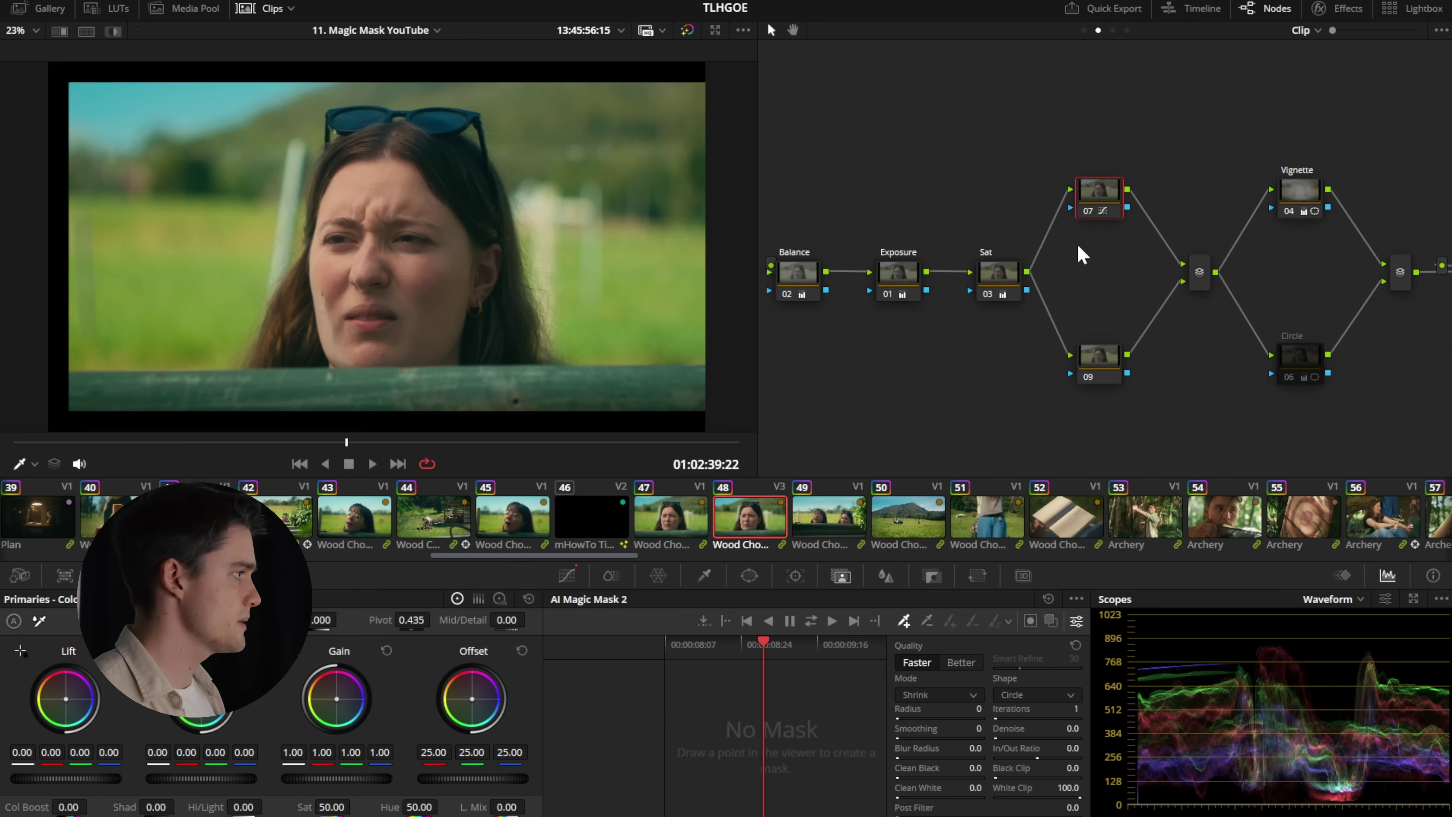
key("alt+k")
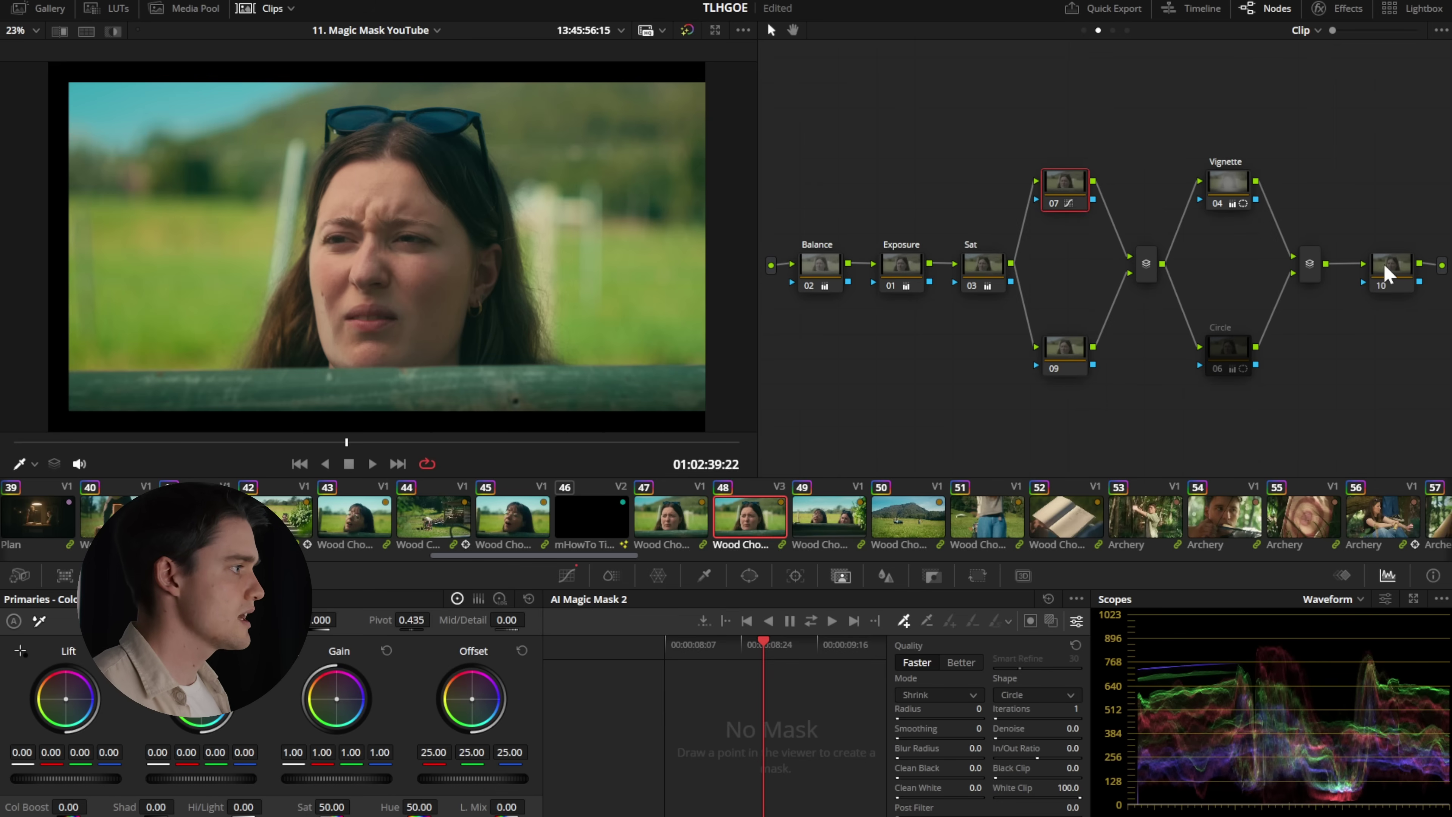
mouse_move(1386, 268)
left_mouse_down()
mouse_move(1358, 297)
mouse_move(1372, 286)
left_mouse_up()
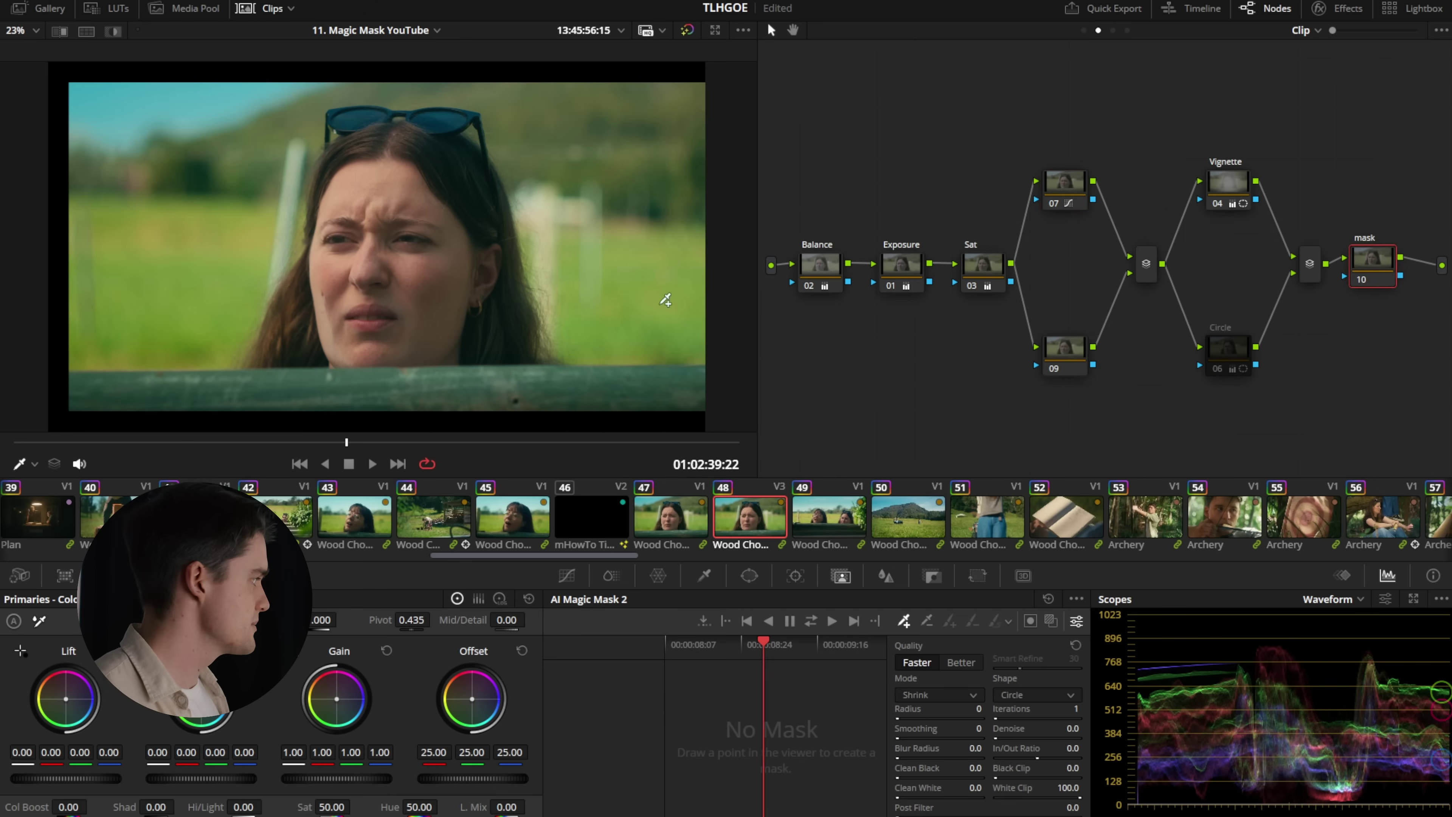
- At the clip's first frame, mark the woman's face, hair, sunglasses and the fence for the Magic Mask, displaying the mask overlay
key("Up")
left_click(429, 266)
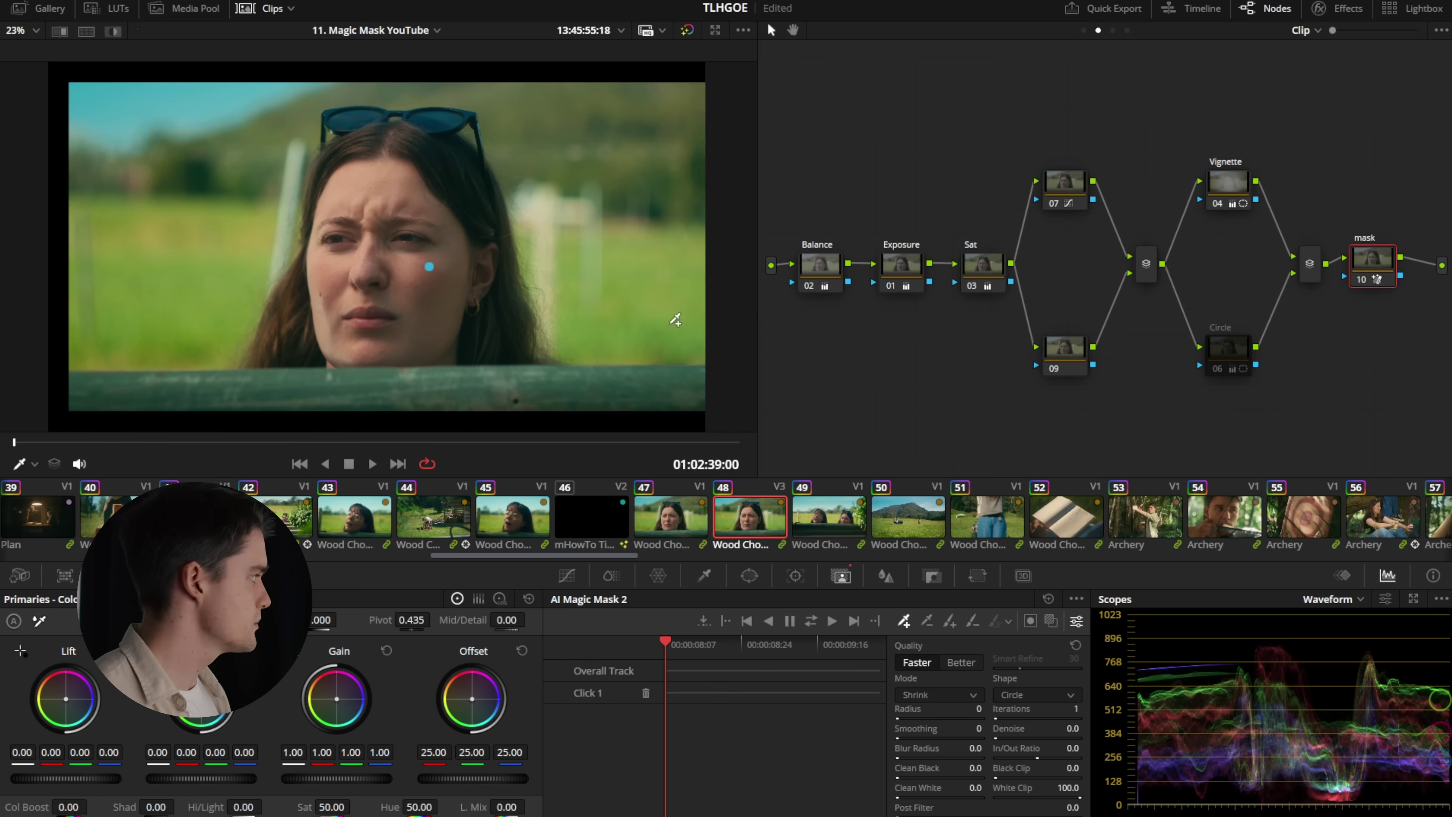
left_click(1049, 623)
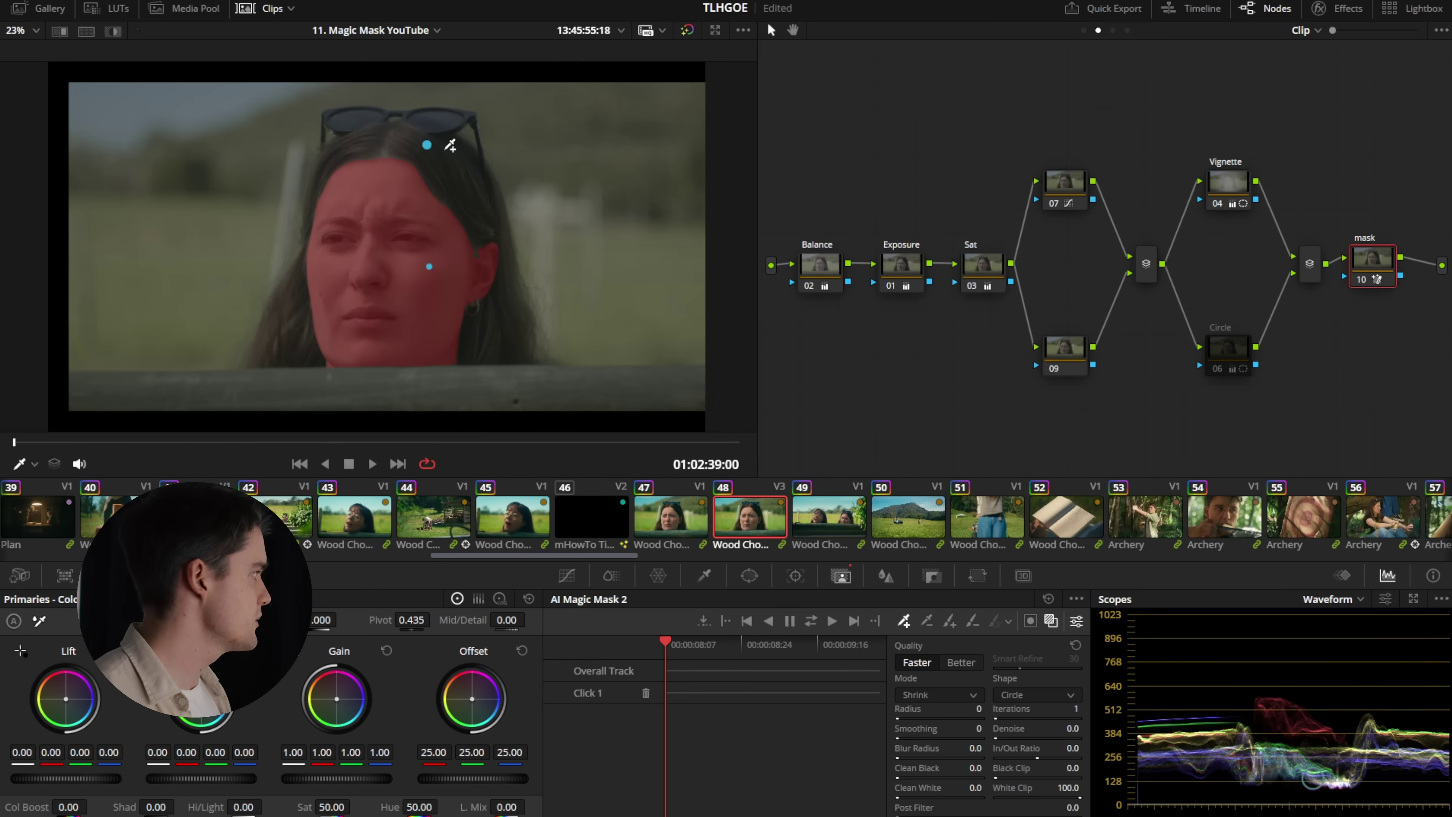
left_click(437, 132)
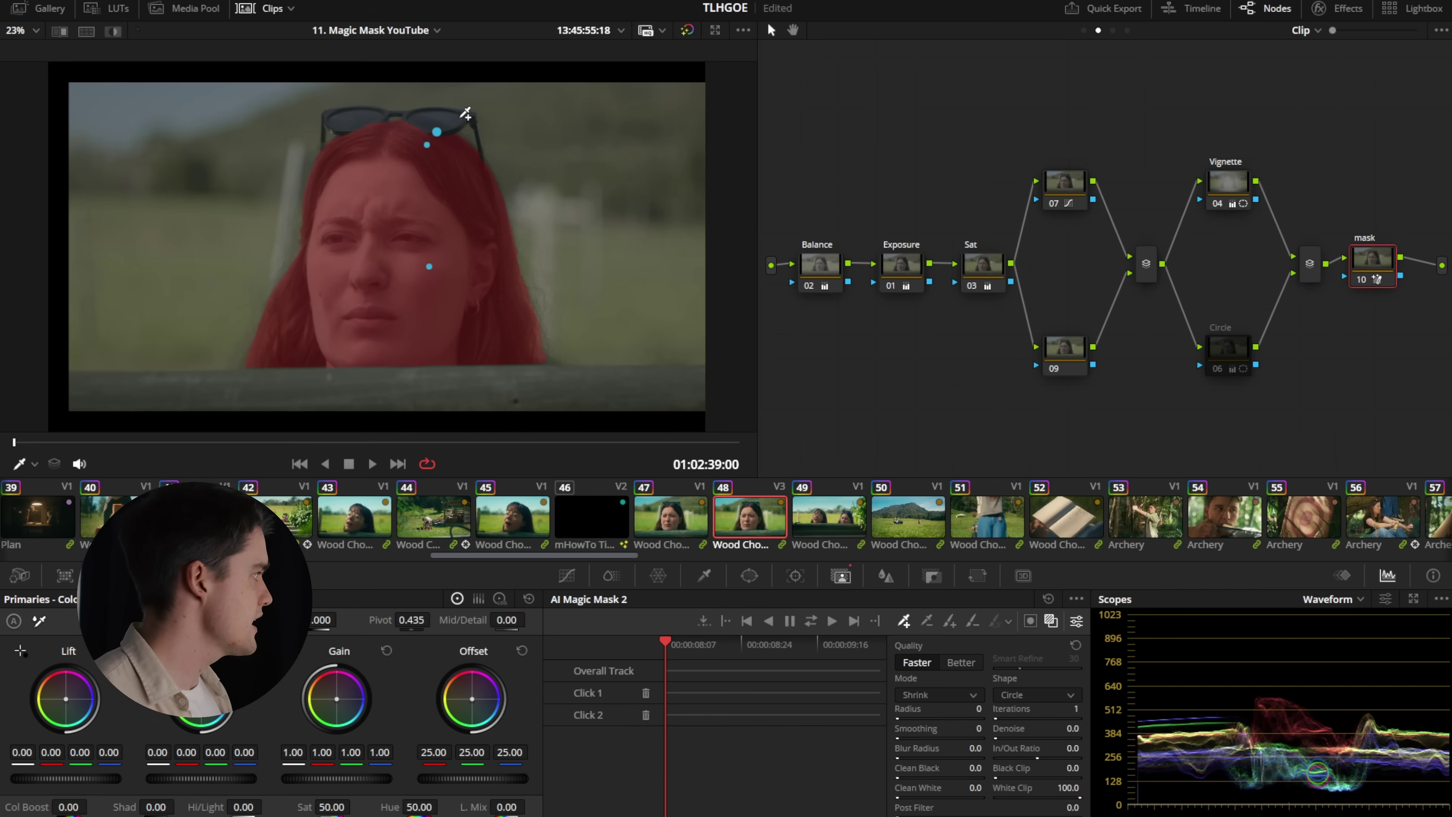
left_click(466, 113)
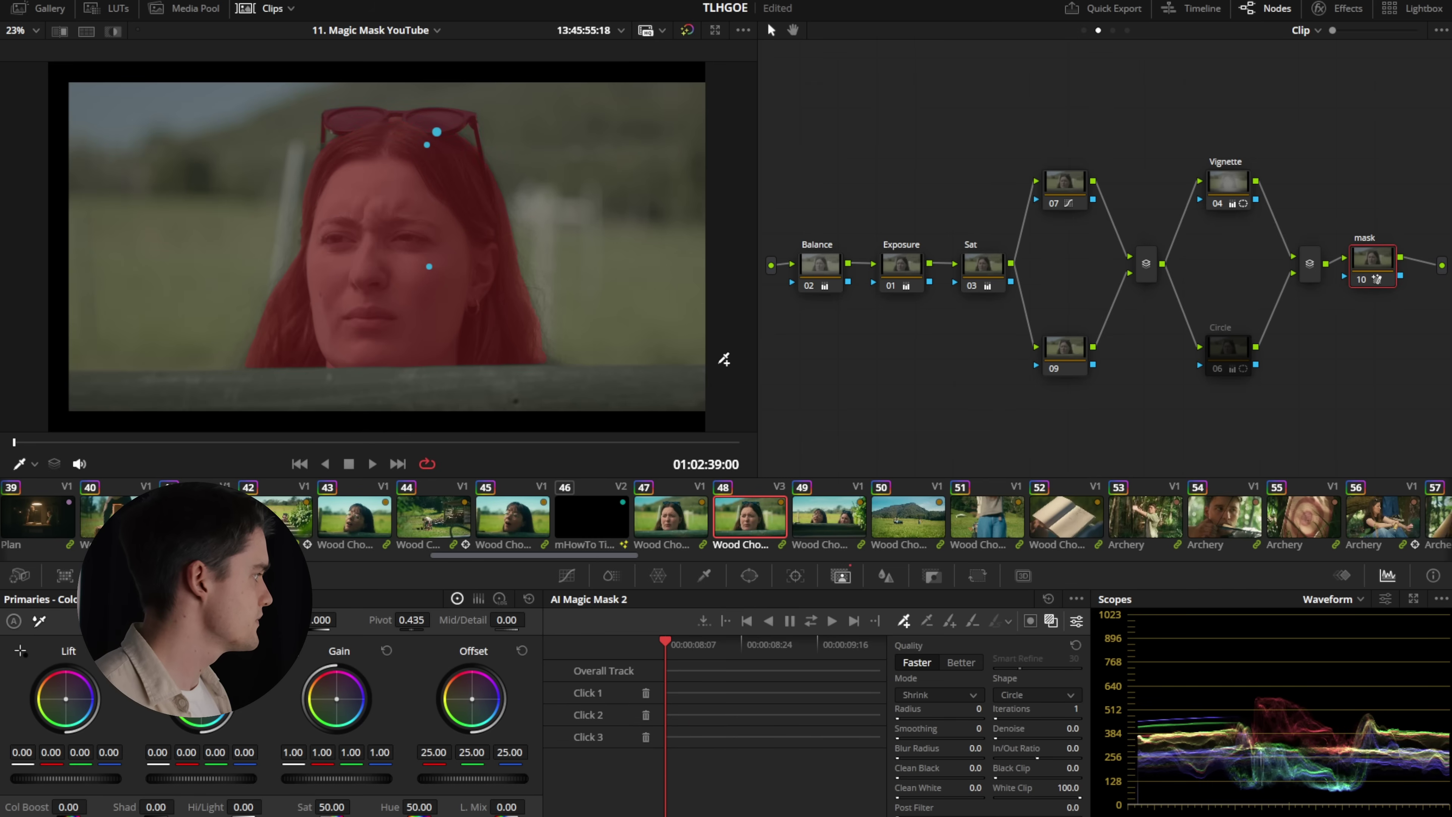
left_click(398, 392)
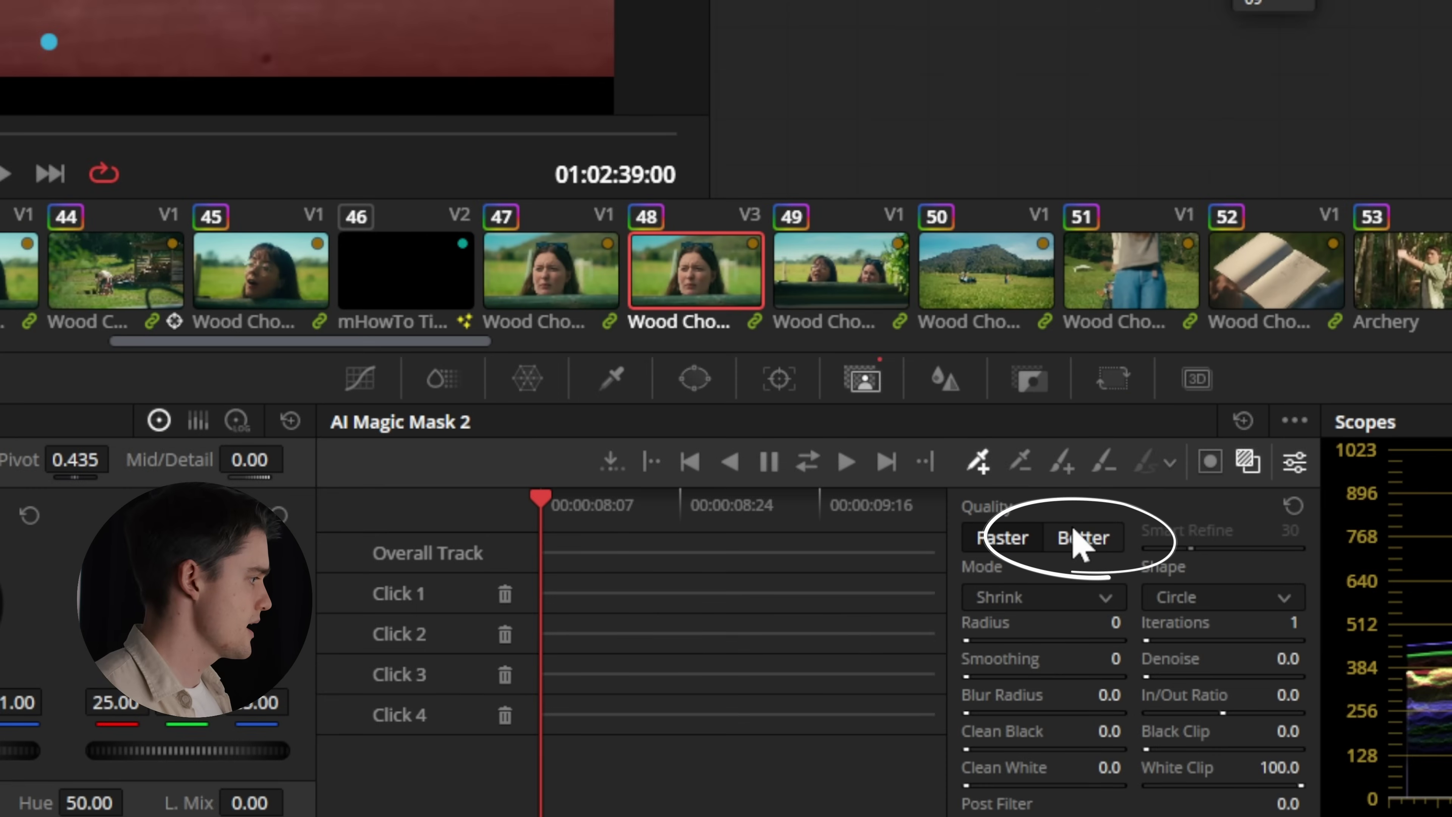
- Set the Magic Mask quality to Better and track the mask in both directions through the clip
left_click(1077, 543)
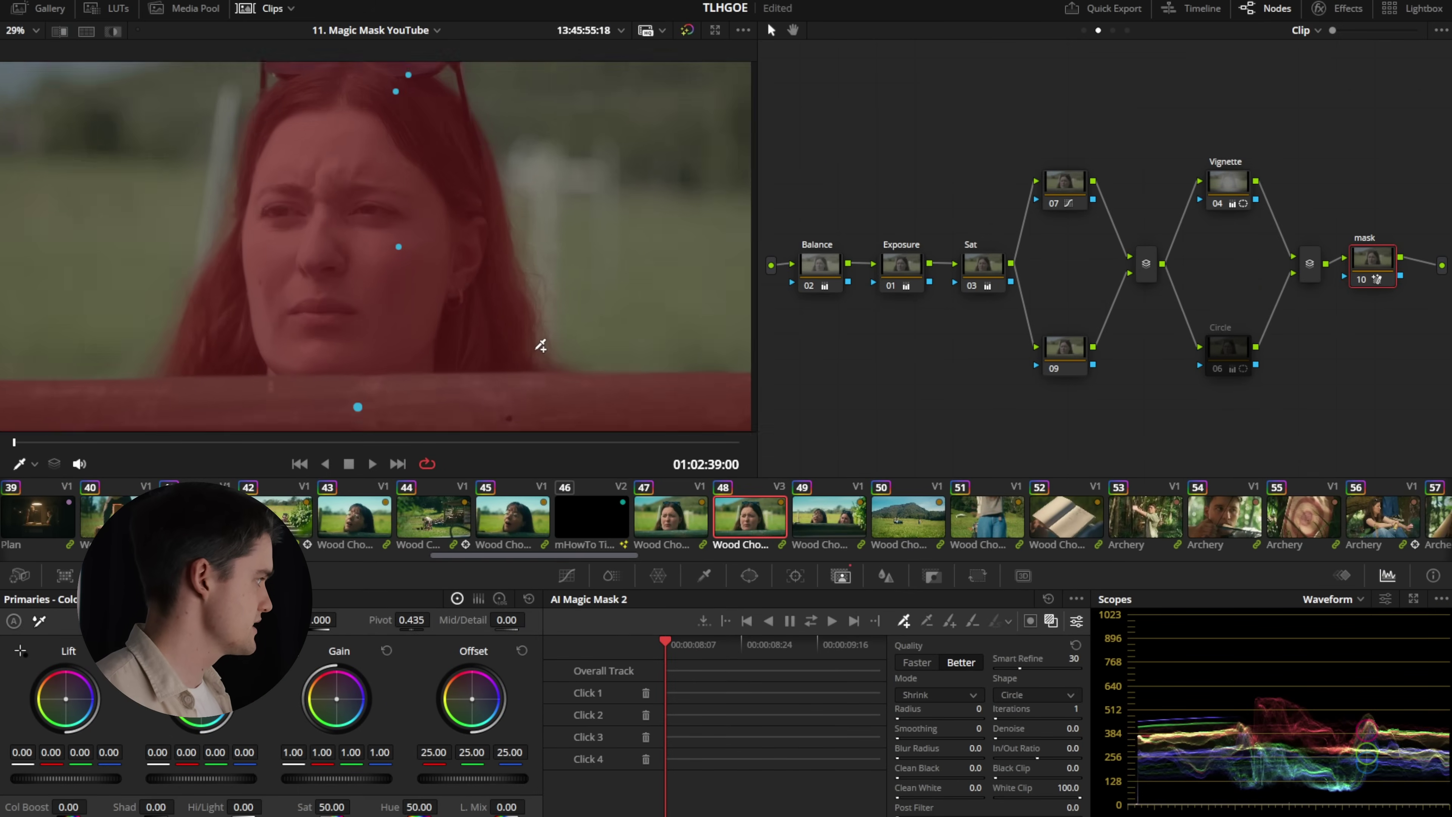
scroll(545, 345, "up", 4)
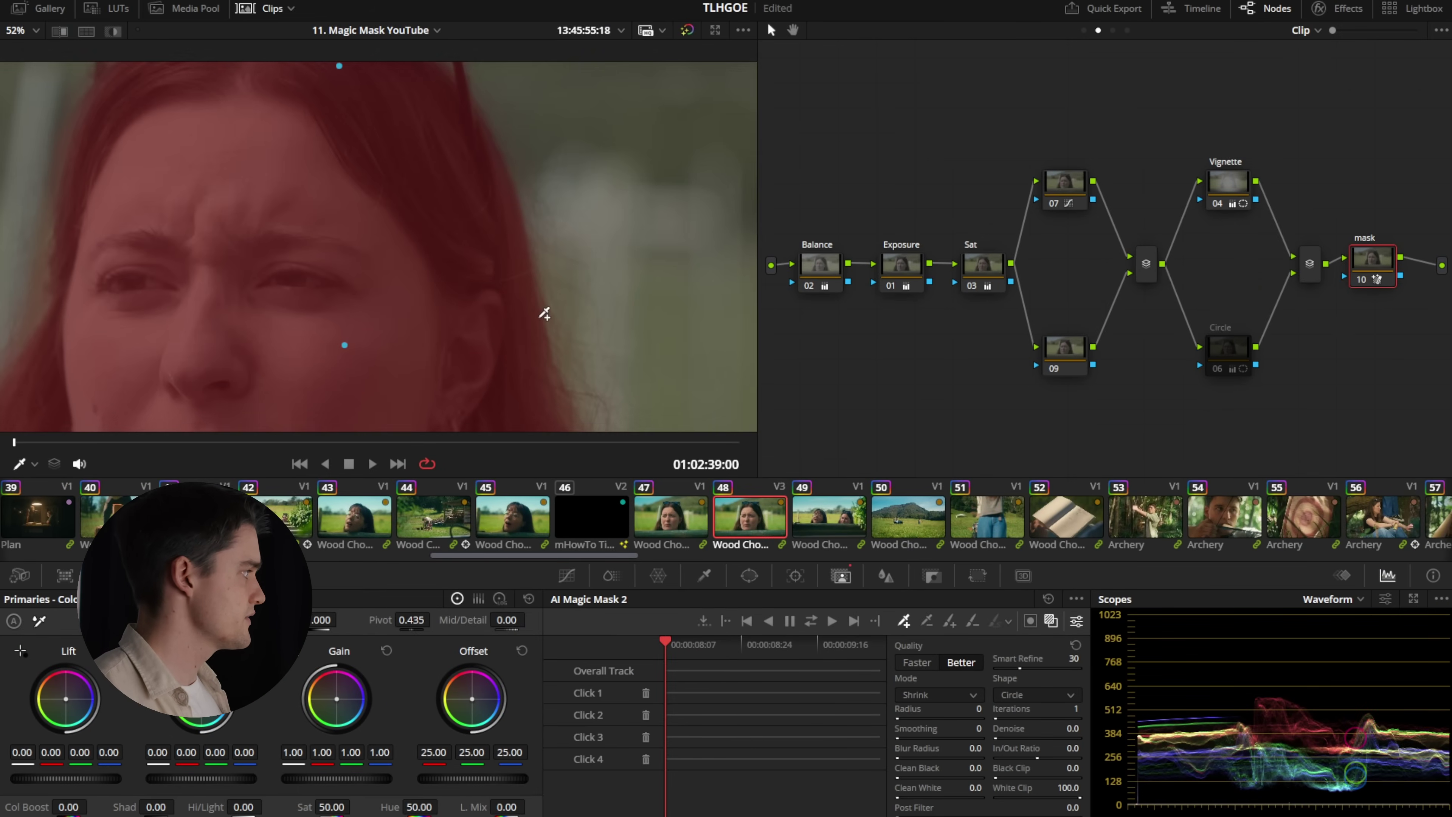
left_click_drag(512, 161, 662, 299)
left_click_drag(330, 337, 524, 227)
left_click_drag(444, 300, 583, 178)
key("shift+z")
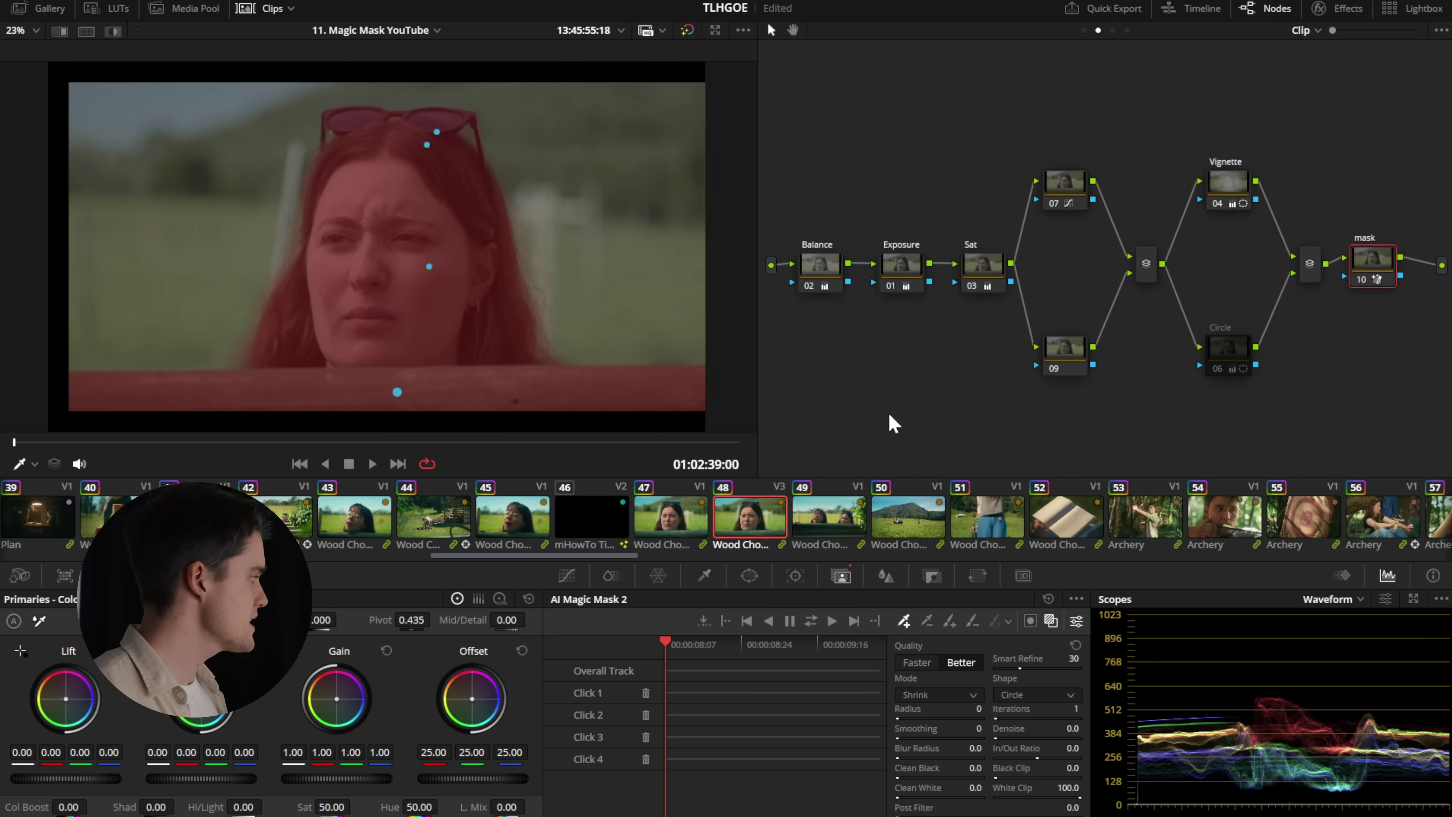
left_click(810, 622)
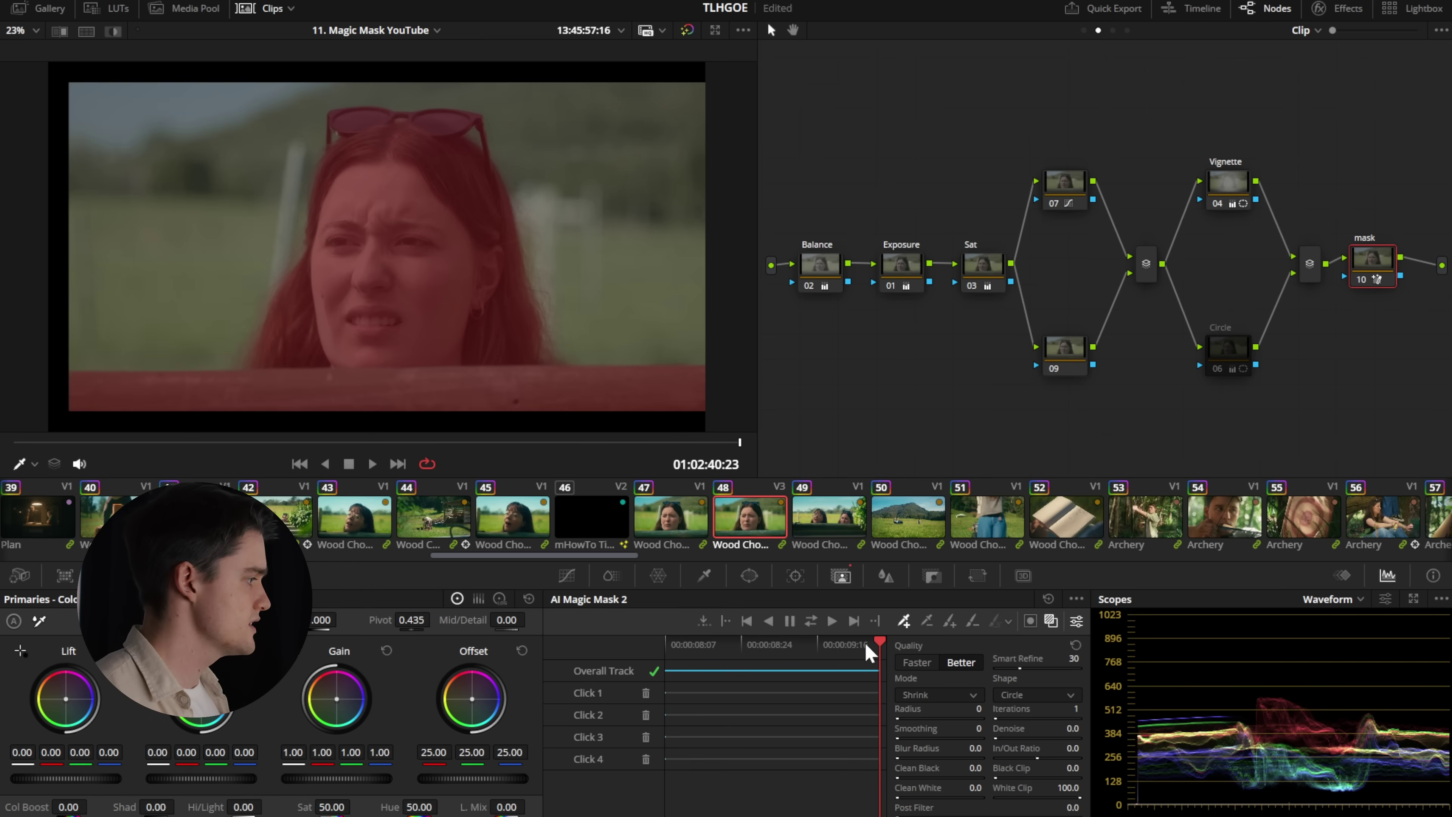
mouse_move(867, 650)
left_mouse_down()
mouse_move(569, 642)
mouse_move(862, 650)
left_mouse_up()
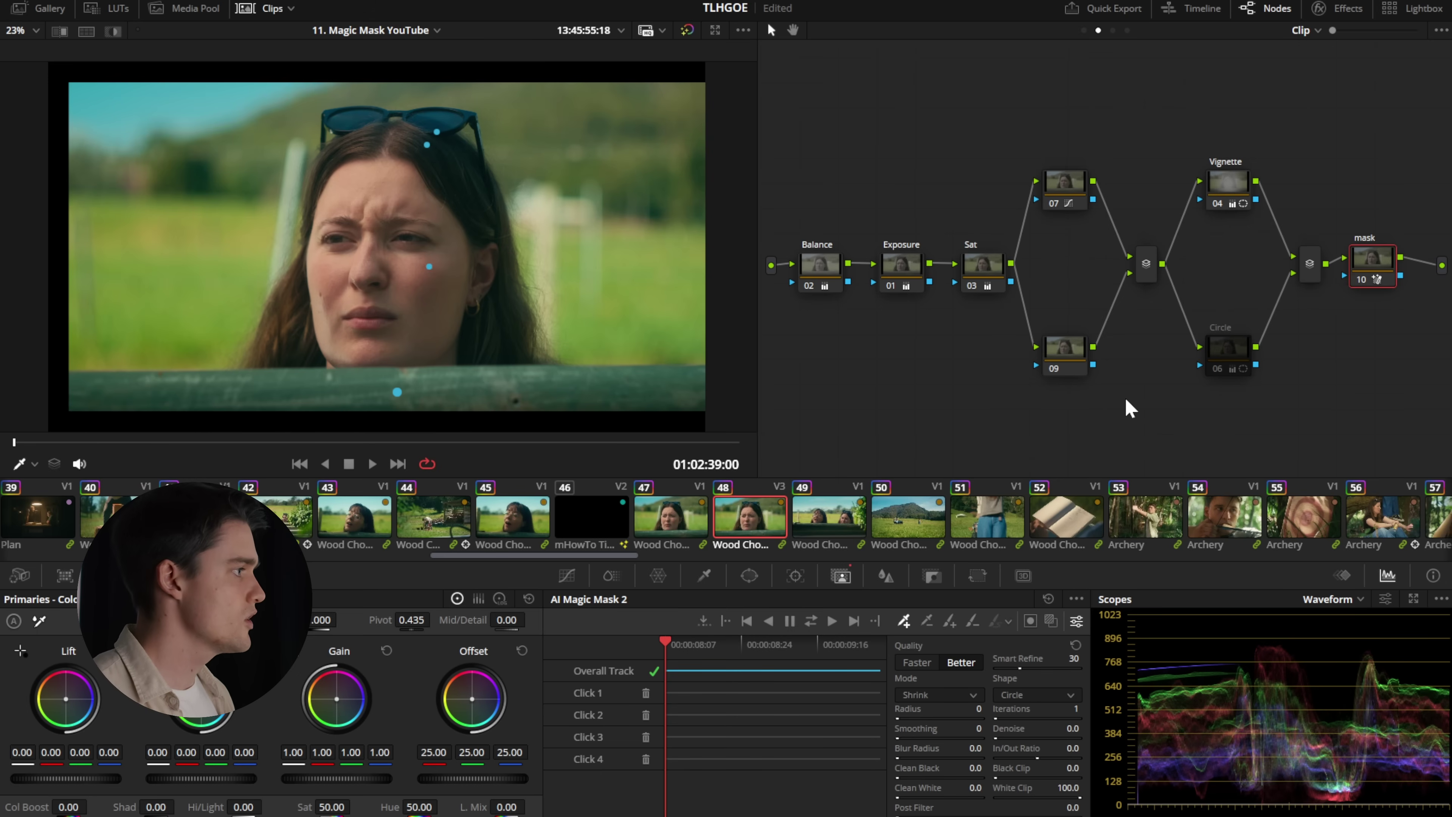
- Add an alpha output to the node graph and connect the mask node's alpha to it
right_click(1107, 403)
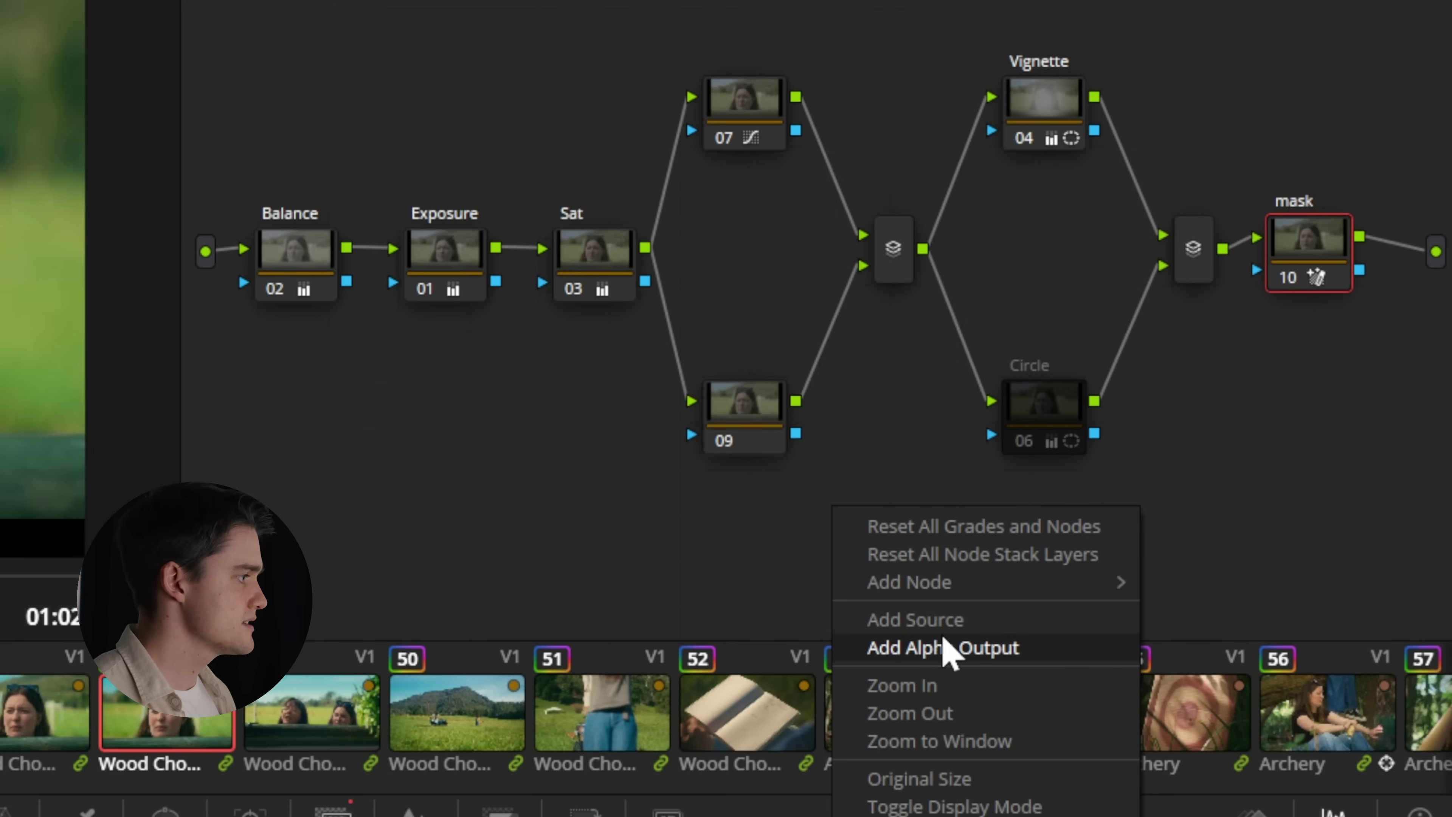
left_click(952, 652)
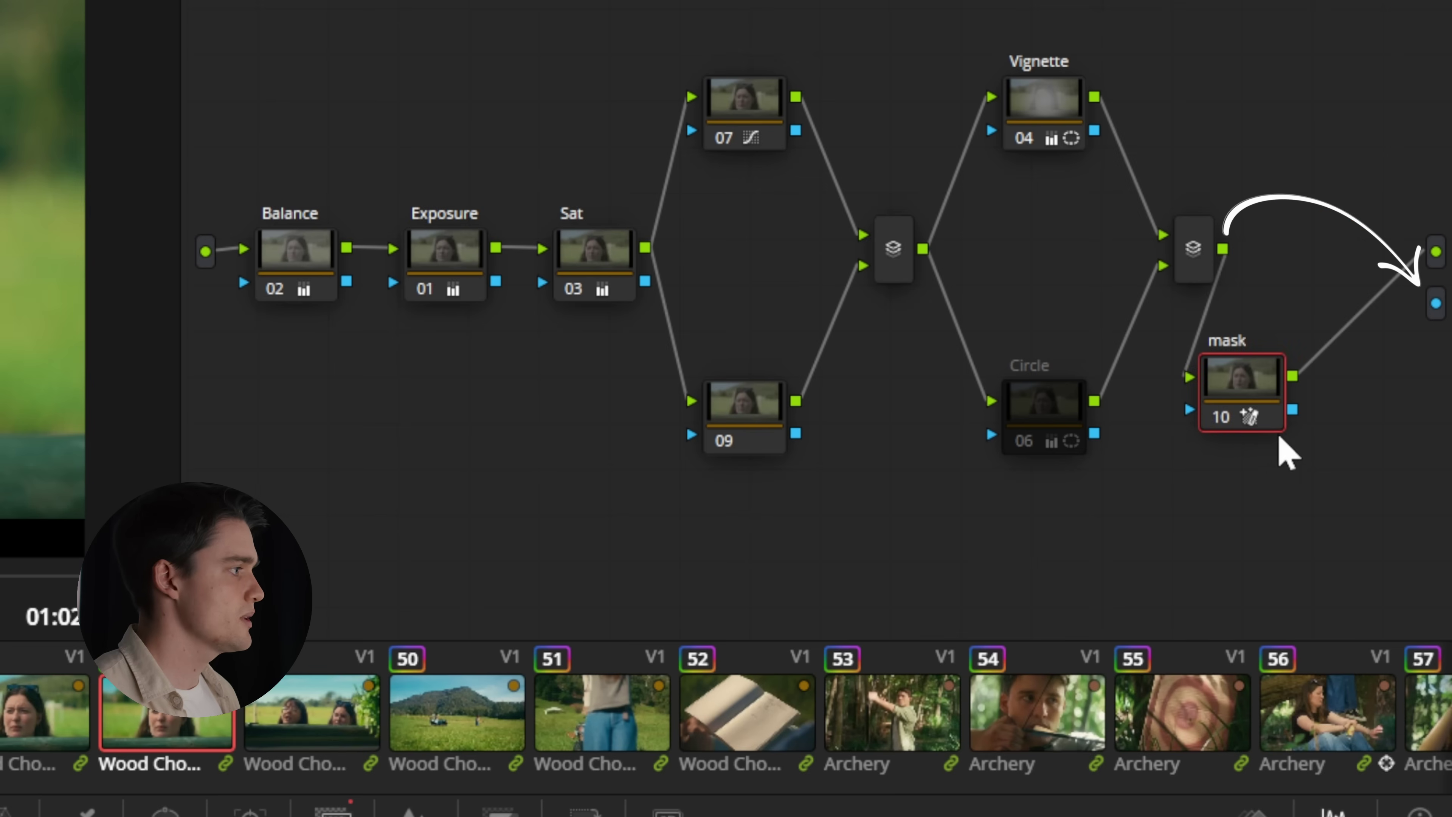
mouse_move(1293, 410)
left_mouse_down()
mouse_move(1359, 421)
mouse_move(1369, 380)
mouse_move(1437, 303)
left_mouse_up()
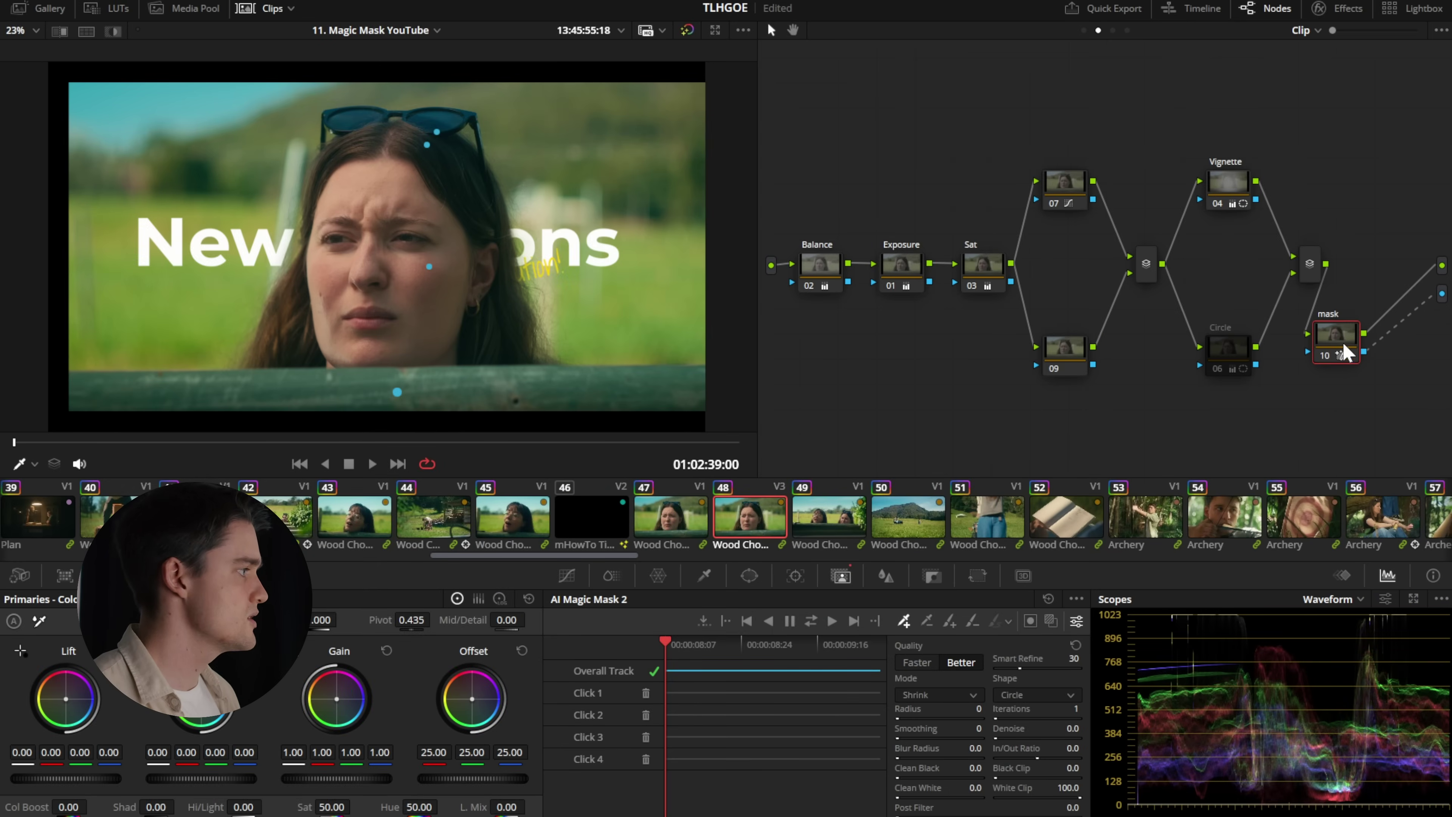
left_click_drag(1342, 350, 1375, 269)
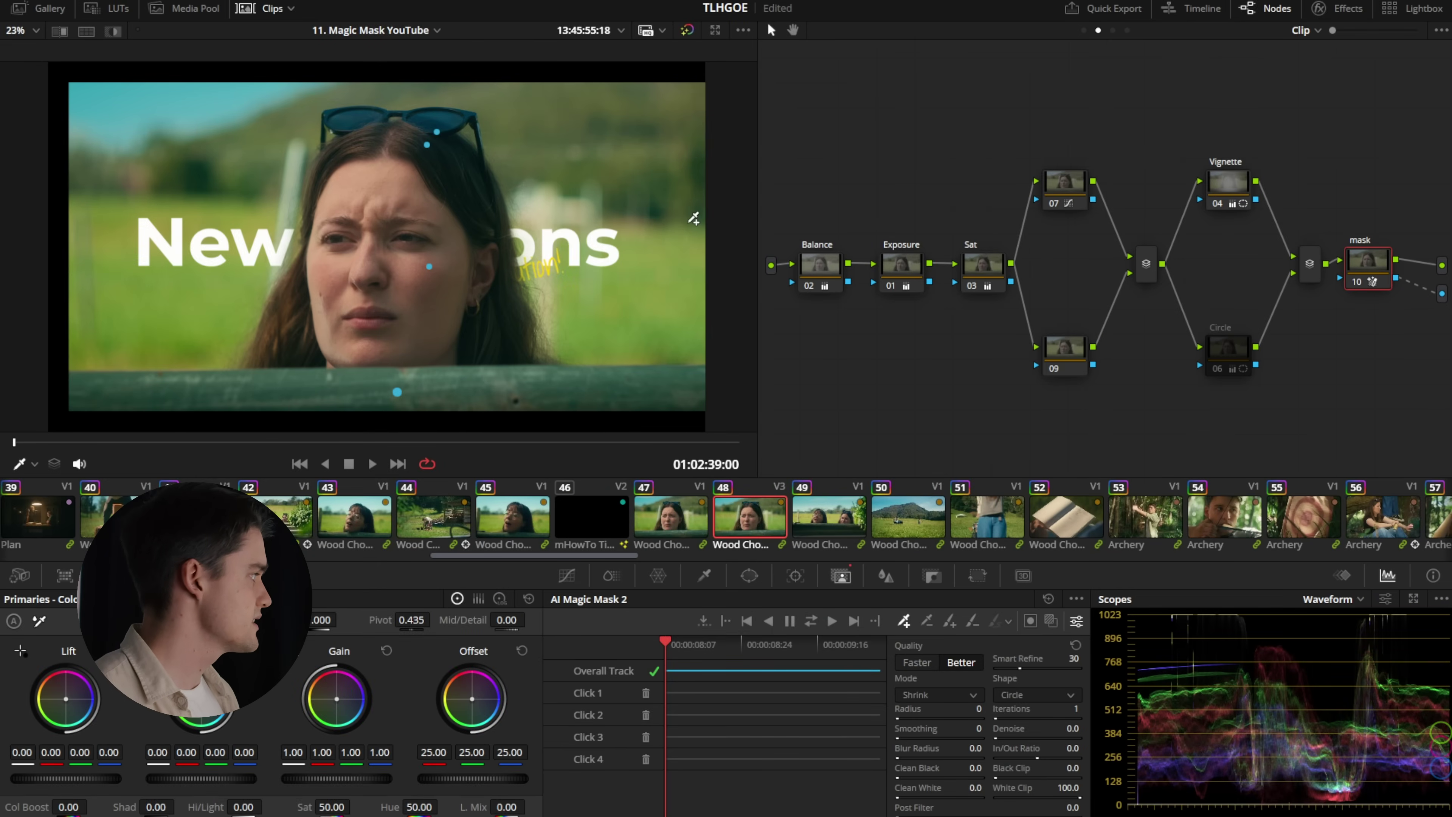
scroll(552, 258, "down", 1)
scroll(546, 245, "up", 5)
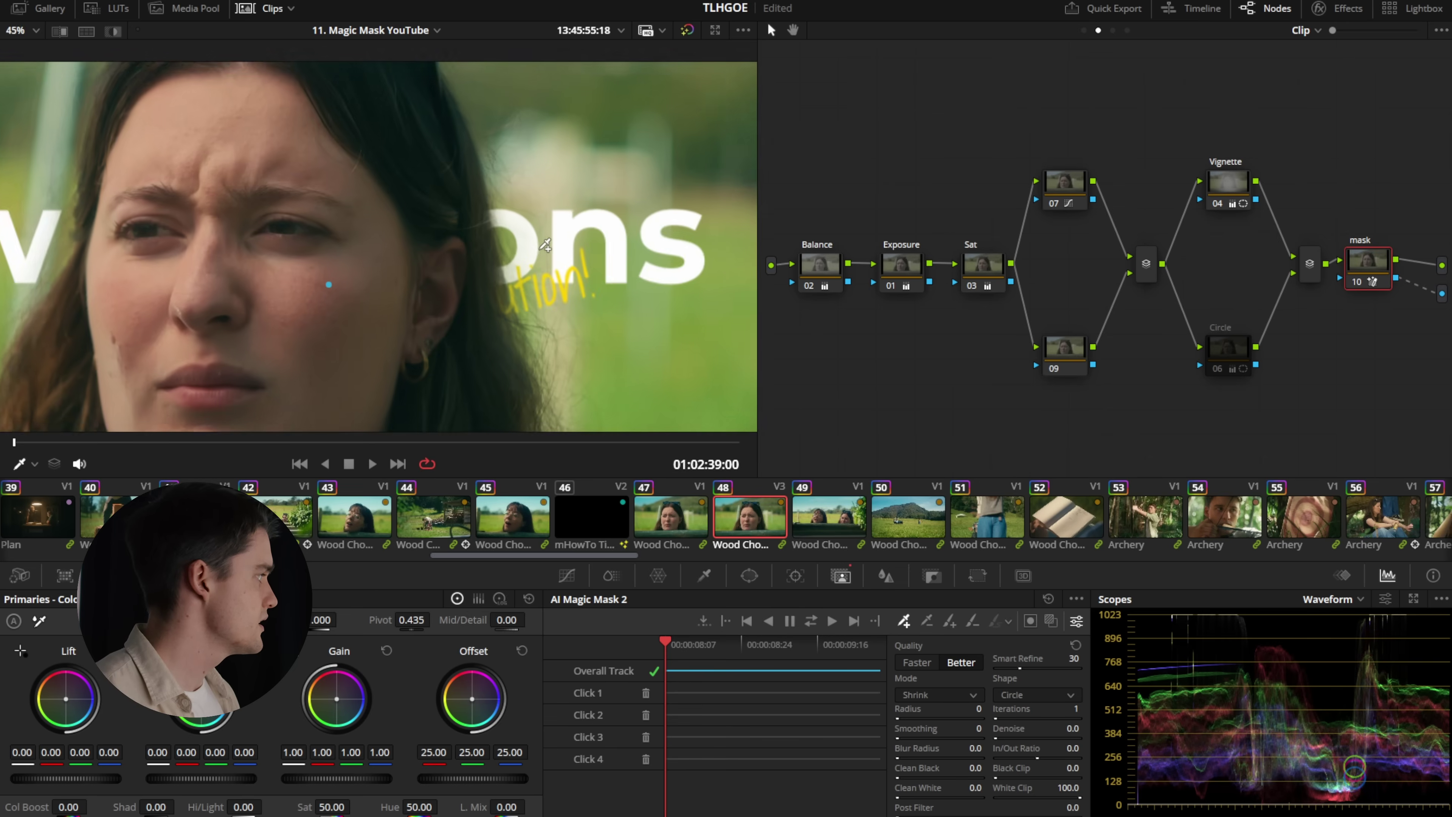
scroll(547, 244, "up", 2)
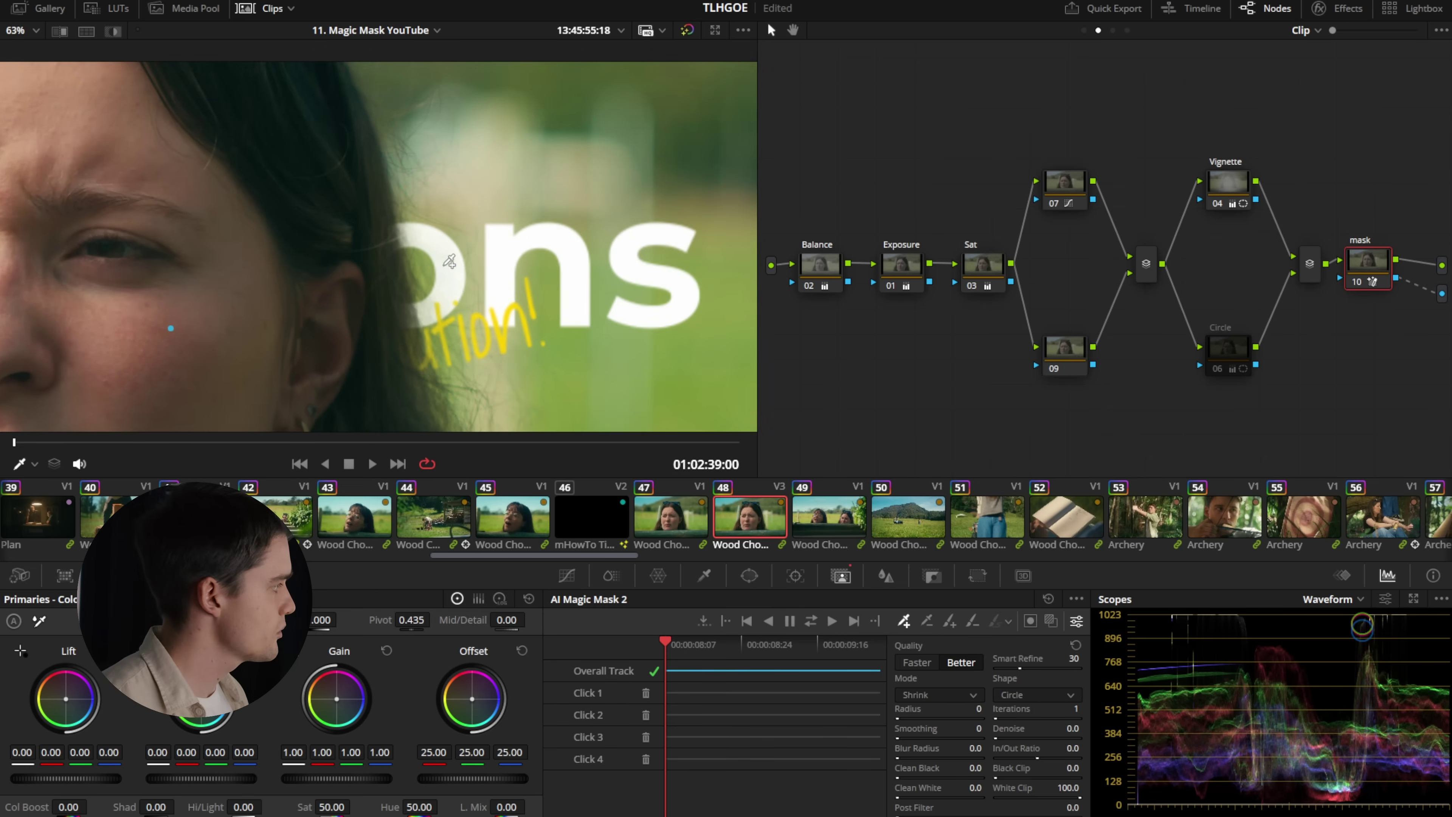
scroll(455, 246, "down", 2)
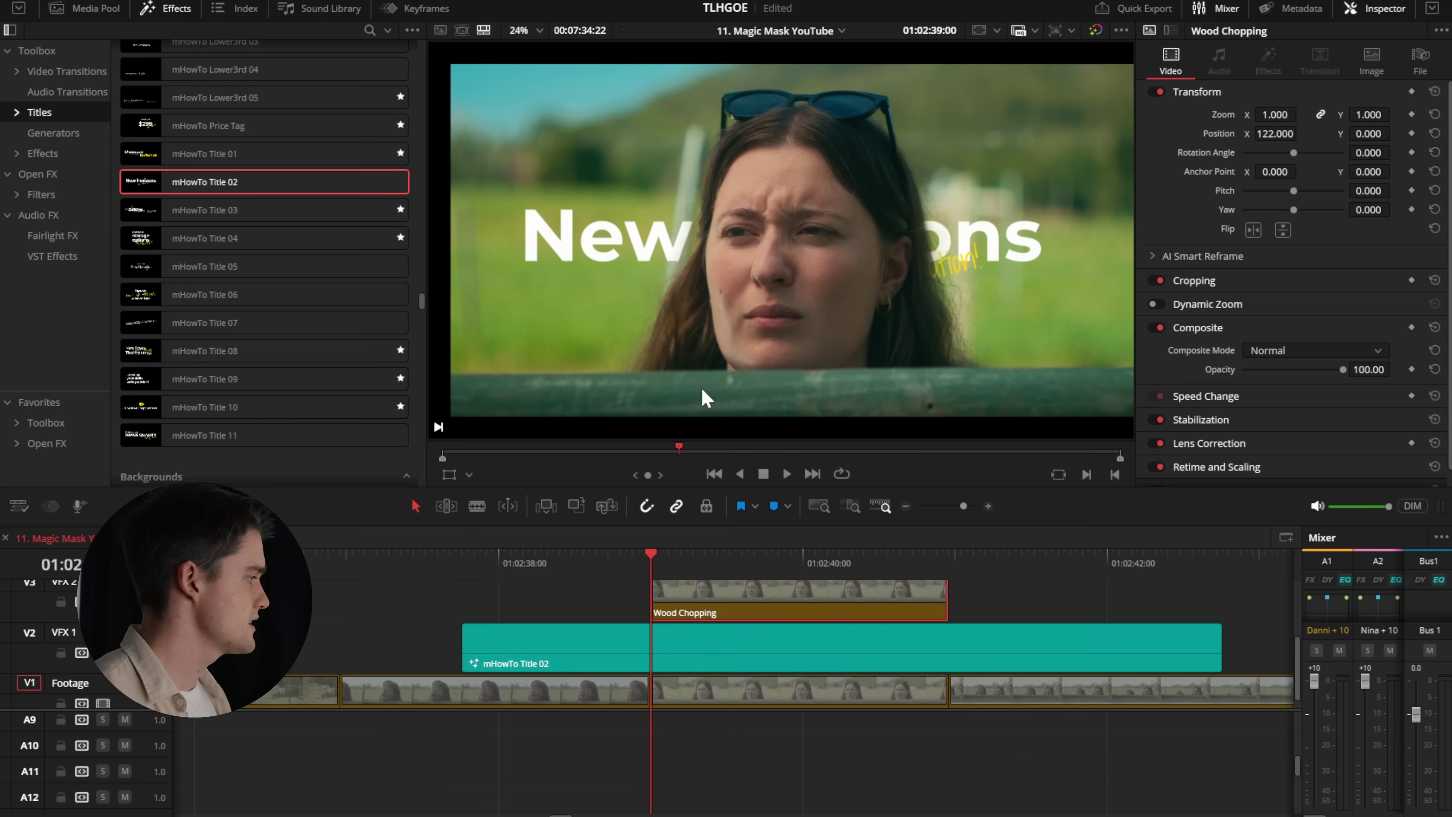
- Select the mHowTo Title 02 title on the Edit page and increase its Content Position X slightly
left_click(721, 628)
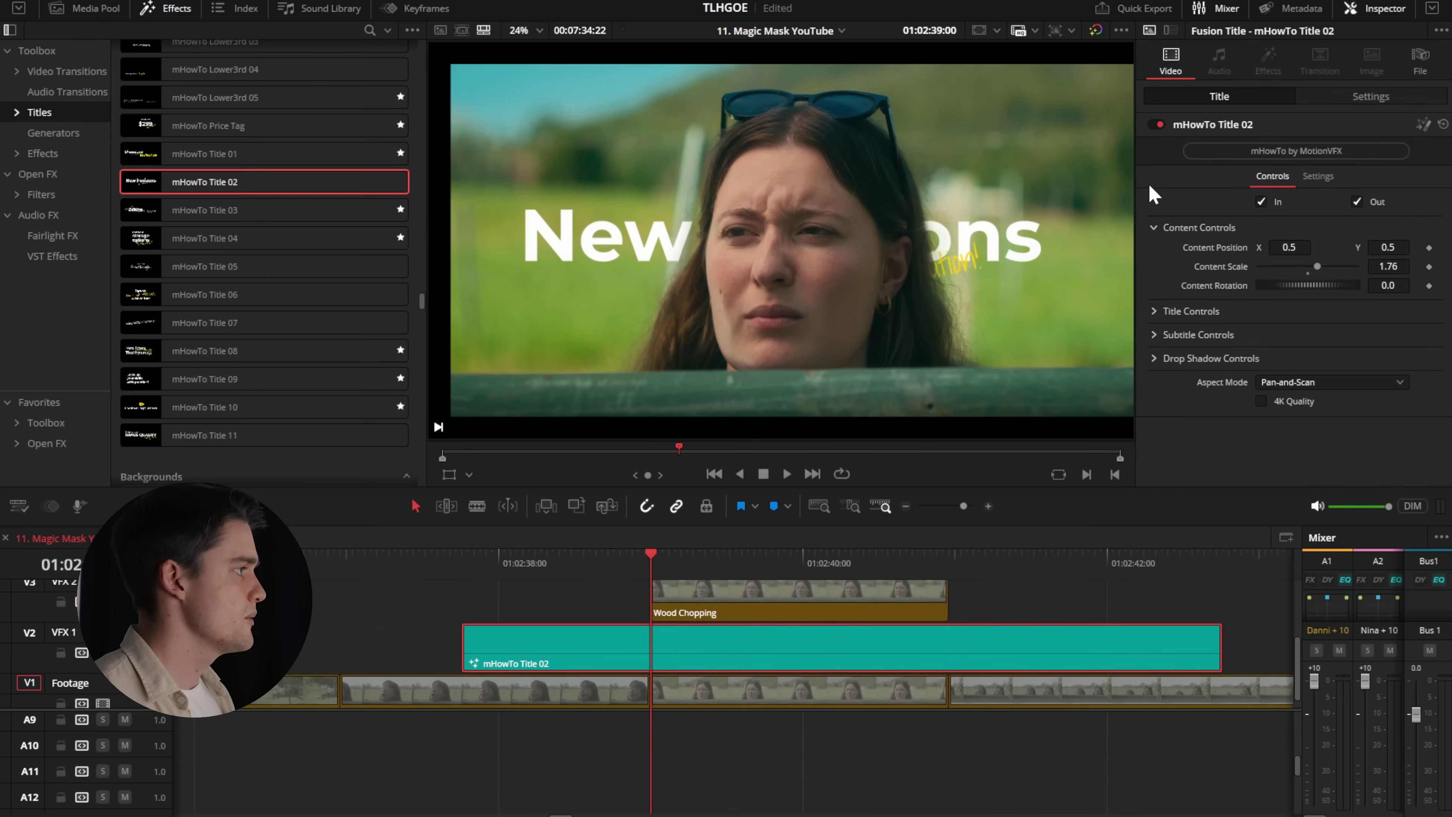
mouse_move(1290, 247)
left_mouse_down()
mouse_move(1312, 247)
mouse_move(1208, 247)
mouse_move(1299, 247)
left_mouse_up()
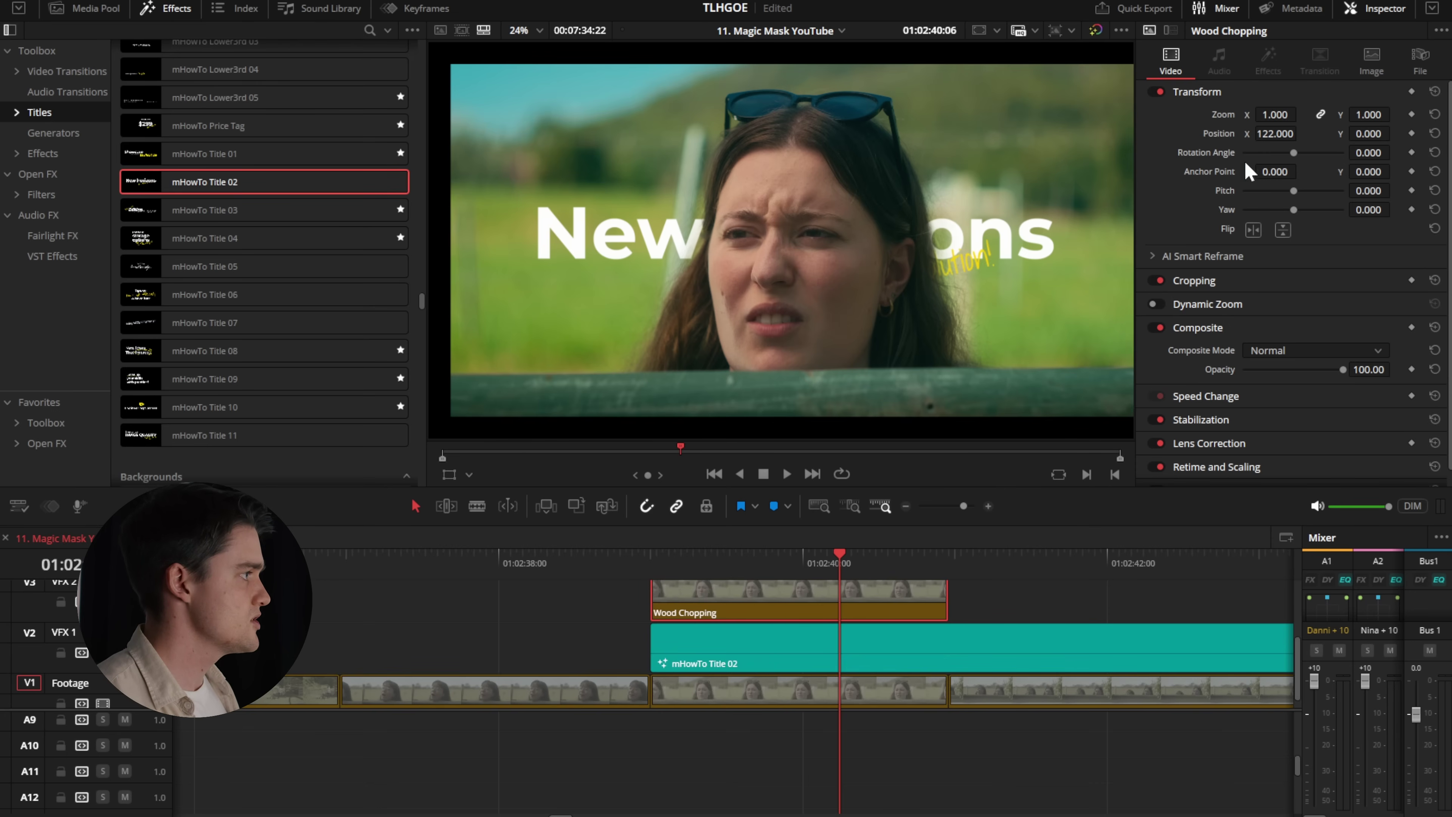
- Set the Position X of the V3 Wood Chopping copy to 350 and check its Magic Mask on the Color page
left_click_drag(1274, 134, 1231, 134)
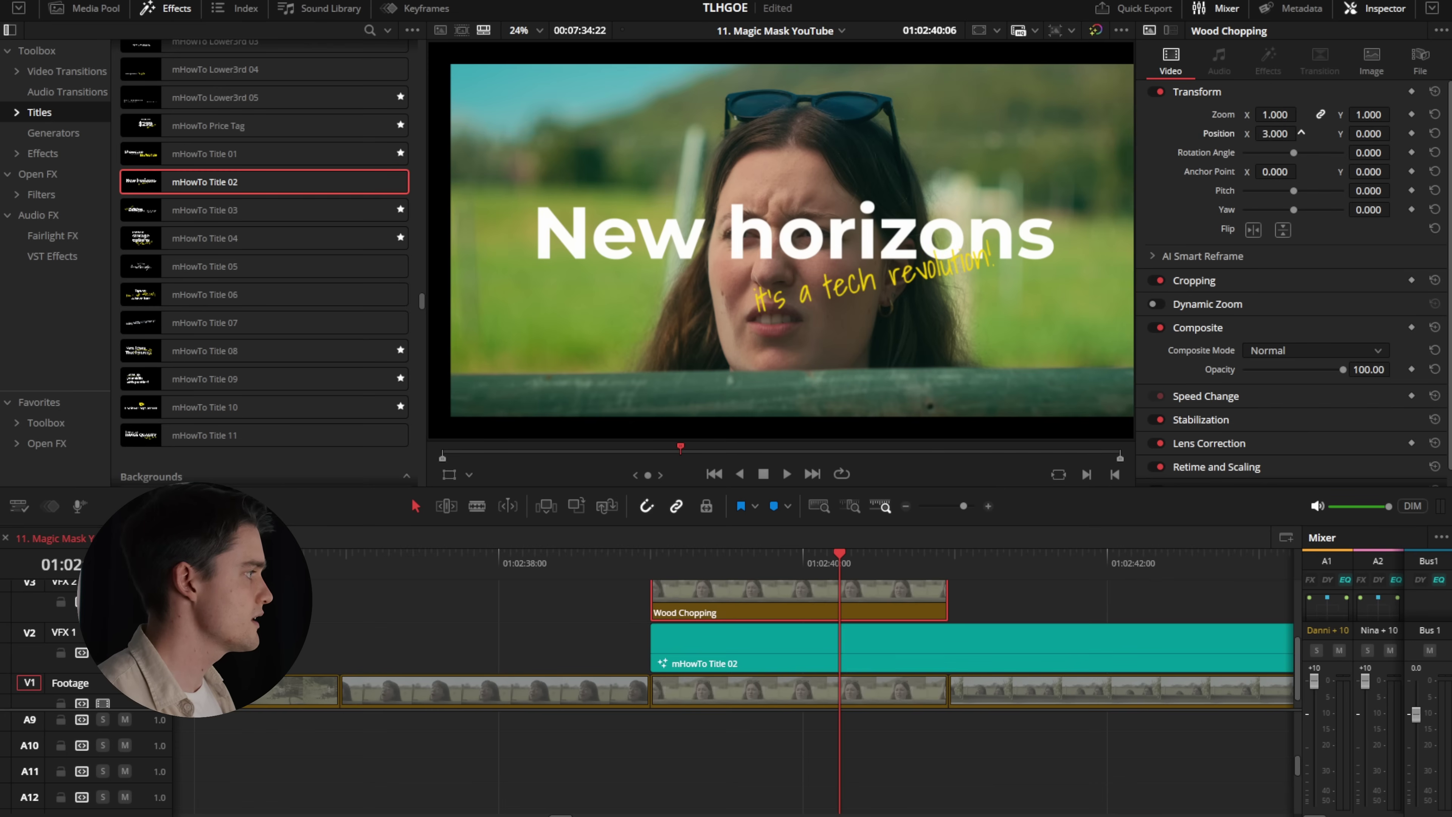
key("shift+6")
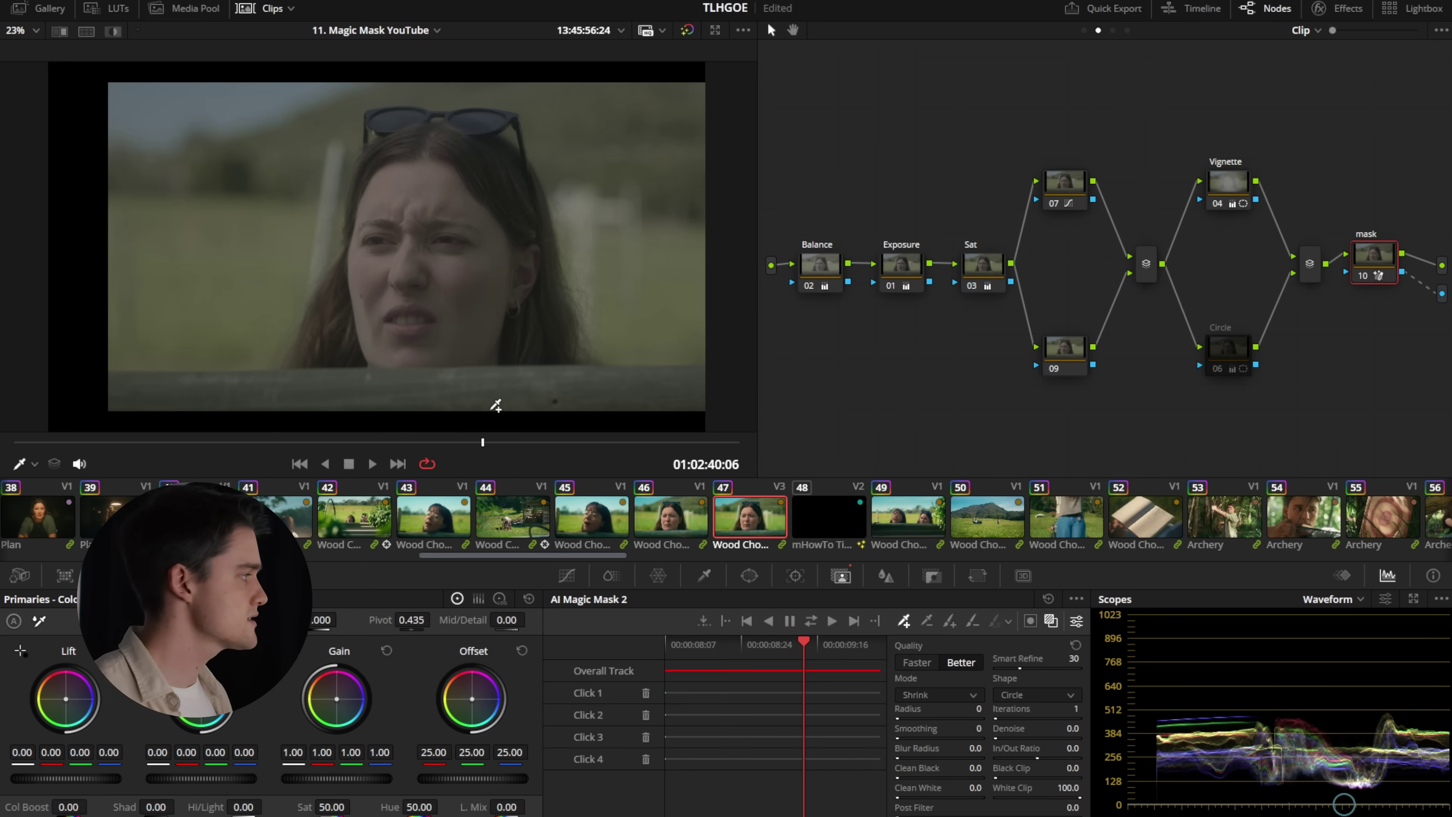
key("shift+4")
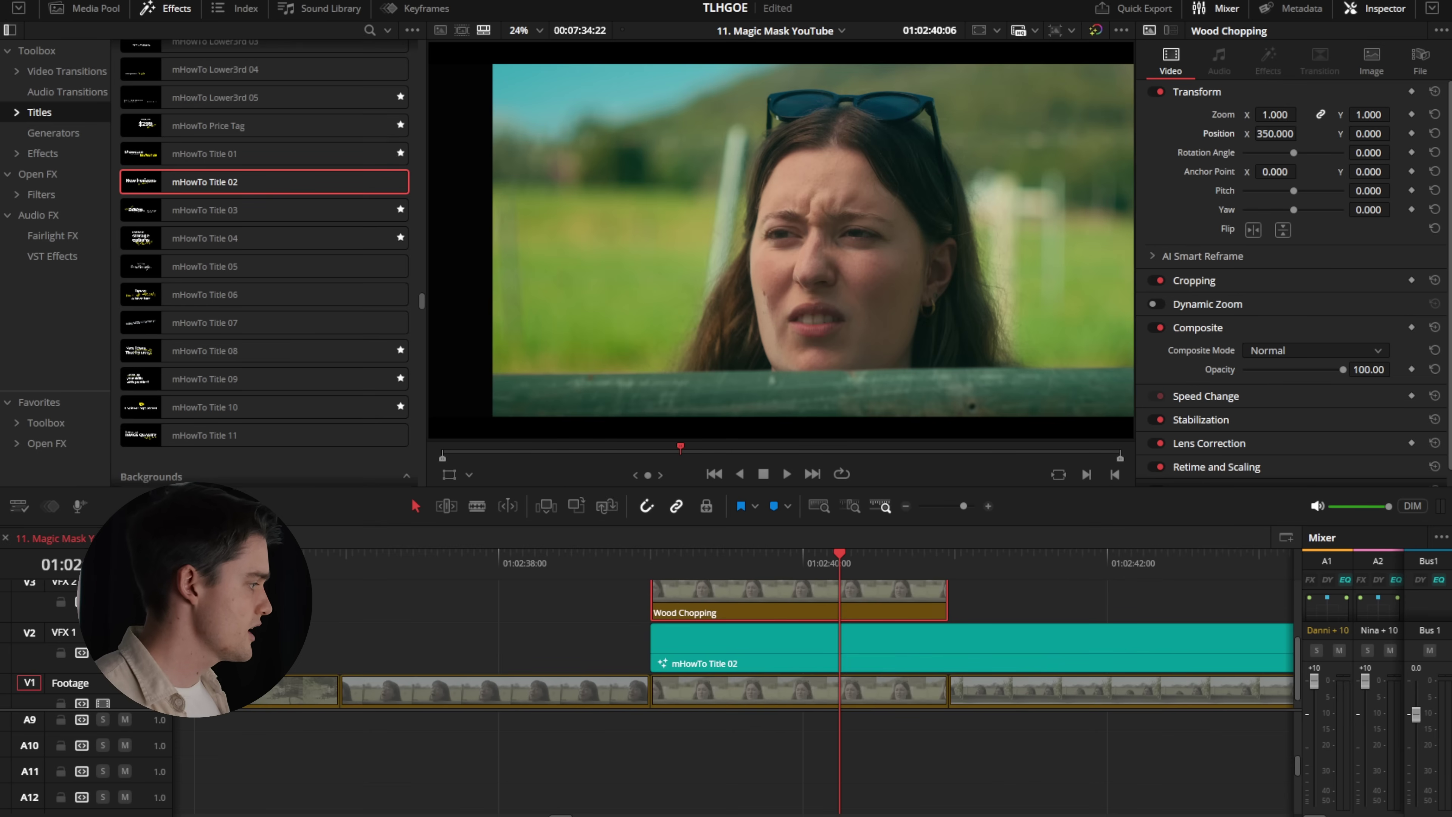
- In the V3 Wood Chopping copy's Fusion composition, insert a Magic Mask node between MediaIn1 and MediaOut1 and show a single viewer
key("shift+5")
left_click_drag(819, 638, 200, 747)
left_click_drag(233, 680, 275, 688)
left_click(333, 611)
left_click(293, 682)
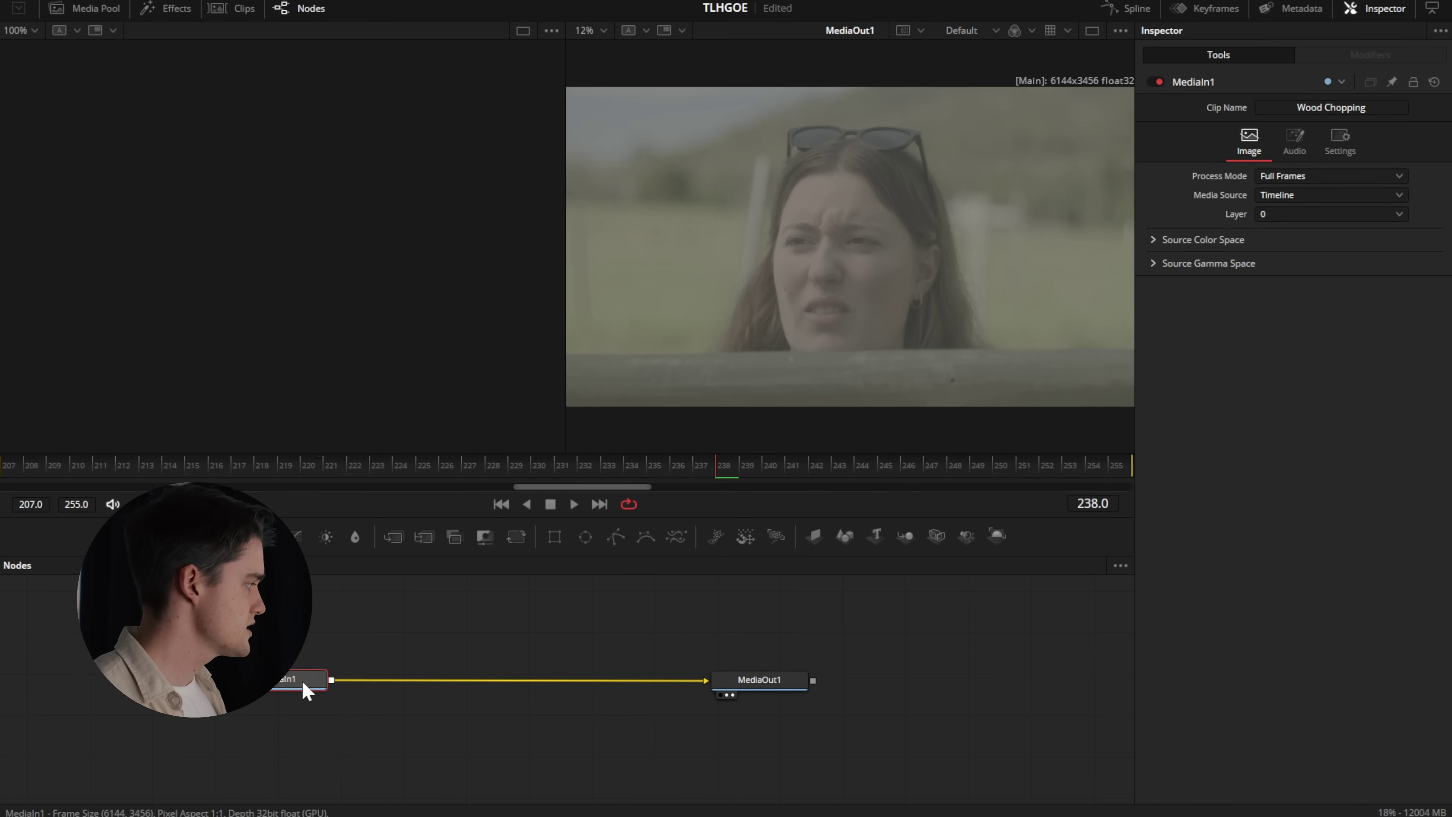
key("shift+space")
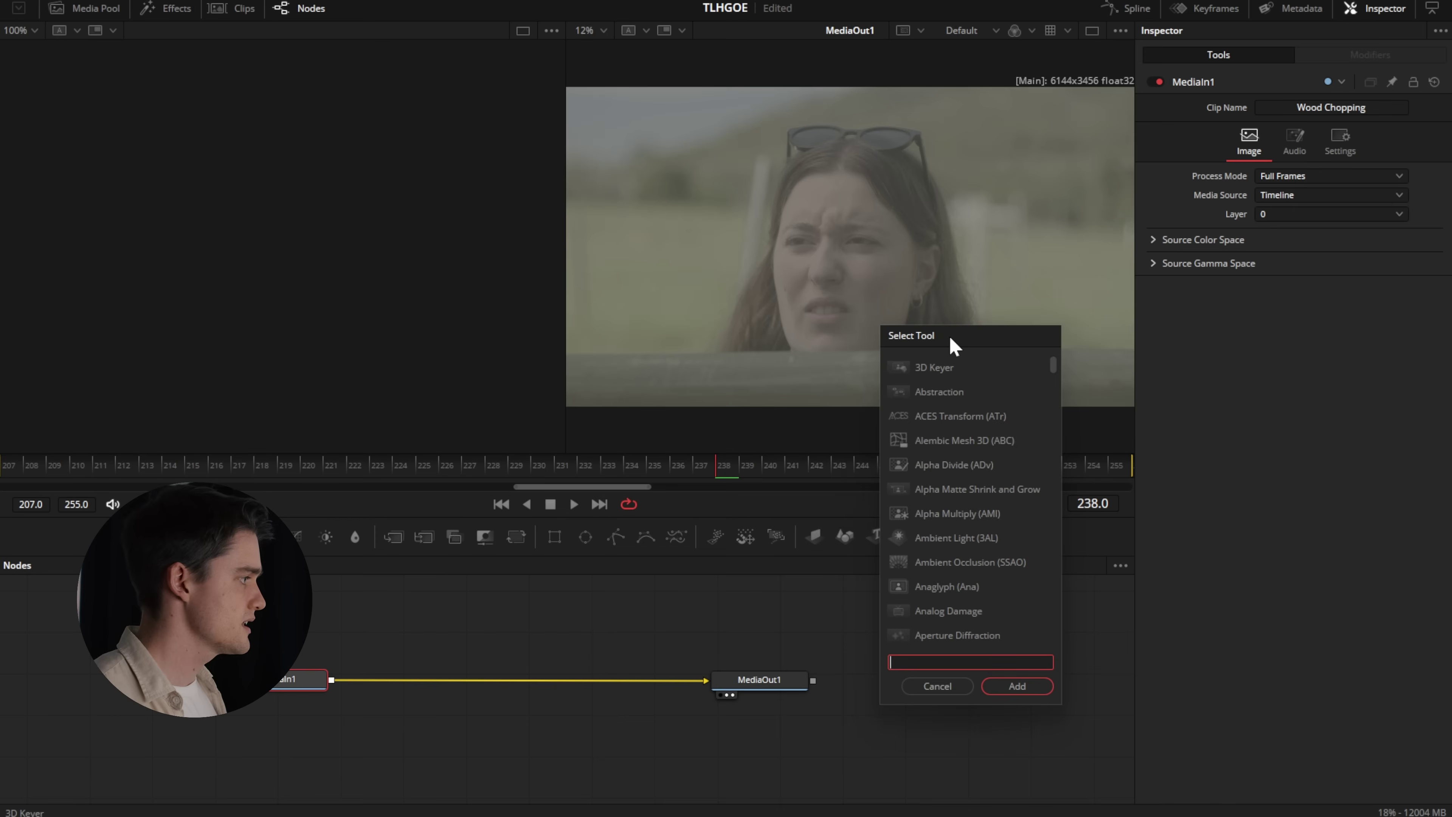
left_click_drag(943, 330, 862, 321)
type("magic")
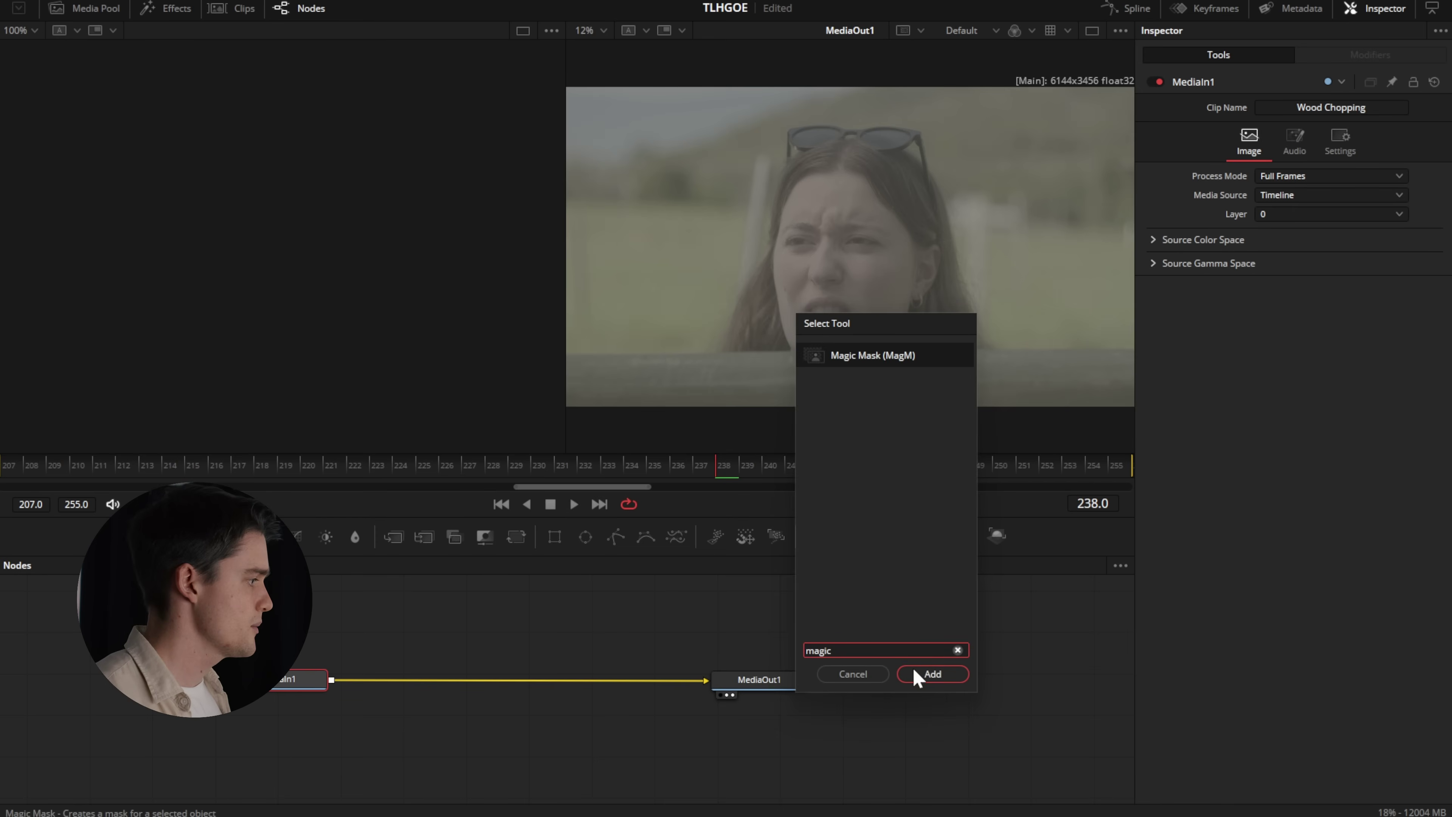
left_click(928, 674)
left_click_drag(420, 680, 546, 680)
left_click(1092, 31)
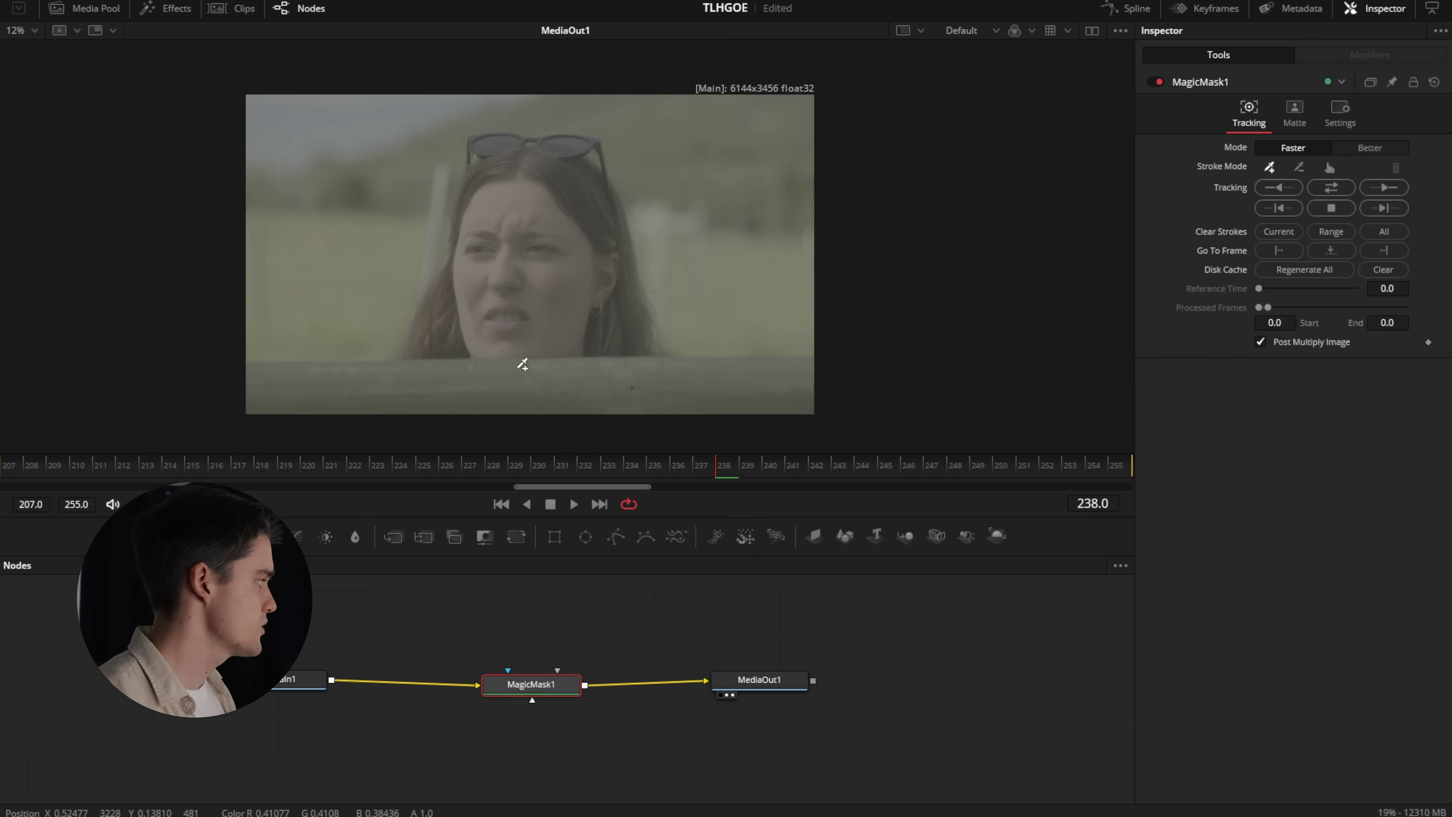
- Stroke over the woman, sunglasses and fence at frame 238 and track the mask in both directions in Better mode
mouse_move(292, 387)
left_mouse_down()
mouse_move(466, 372)
mouse_move(496, 143)
mouse_move(571, 150)
mouse_move(562, 167)
mouse_move(713, 388)
mouse_move(776, 401)
mouse_move(604, 392)
mouse_move(527, 347)
mouse_move(525, 254)
mouse_move(492, 297)
mouse_move(547, 245)
left_mouse_up()
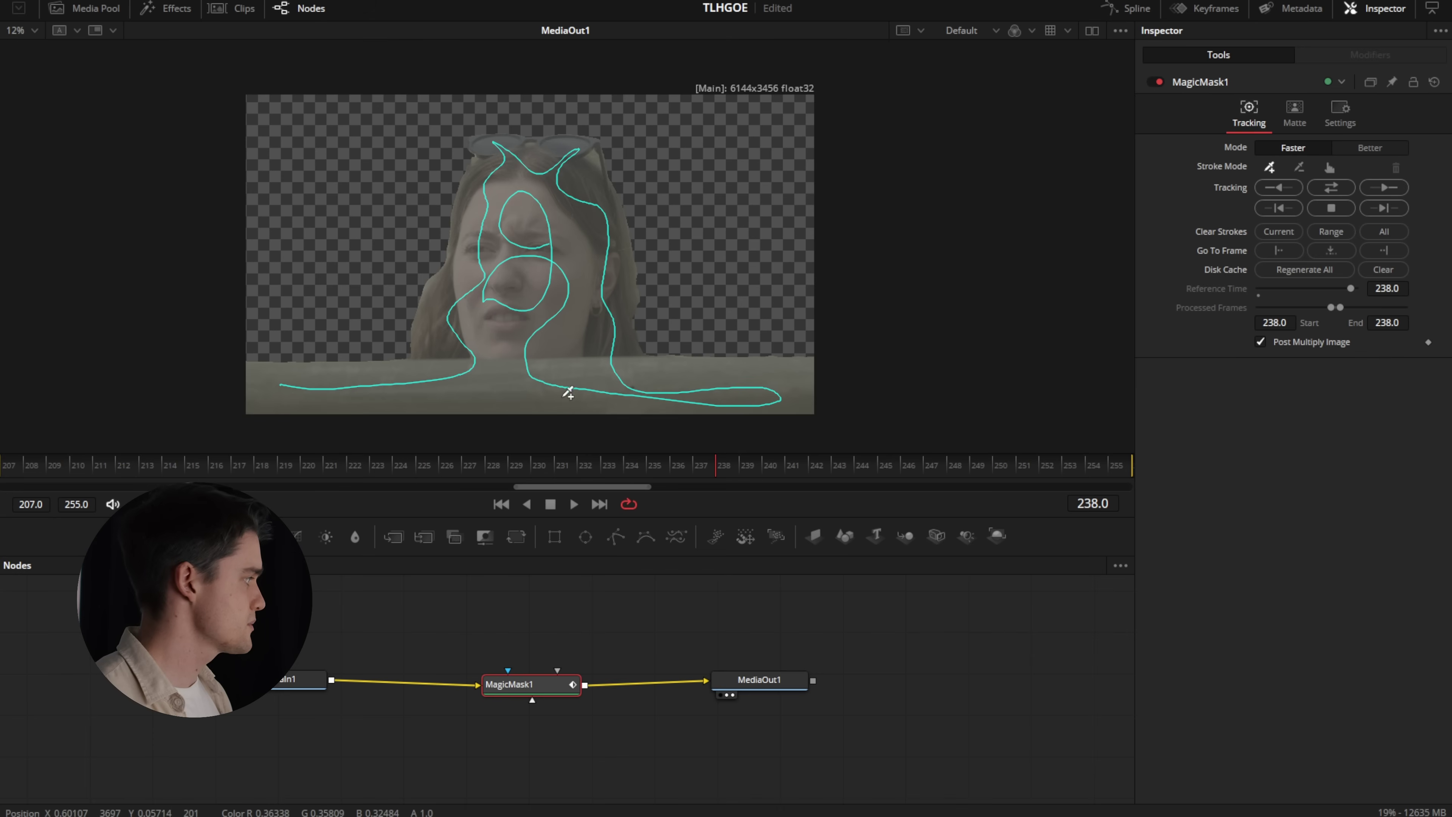
left_click(1366, 148)
left_click(1333, 207)
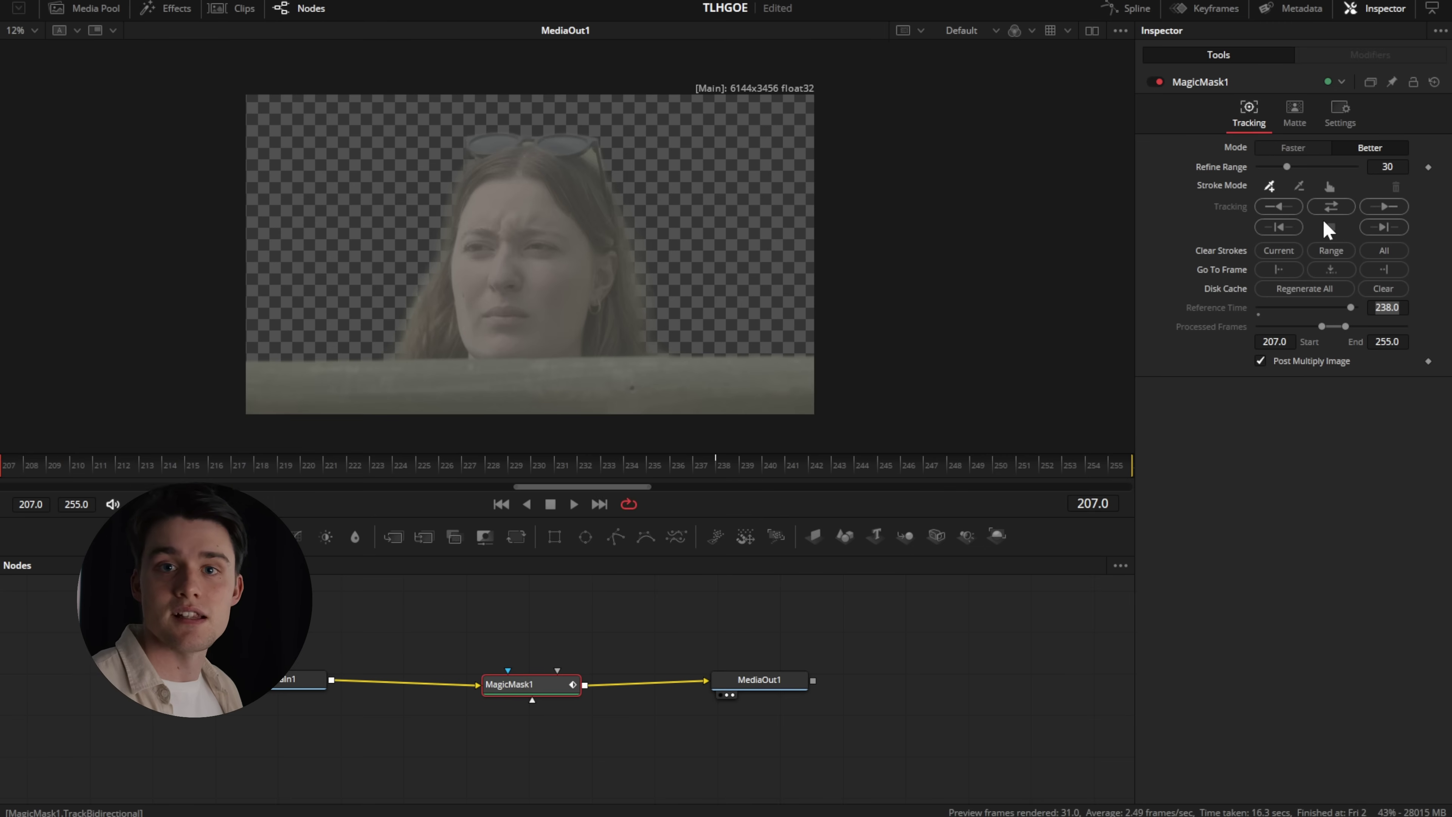
left_click_drag(693, 469, 480, 462)
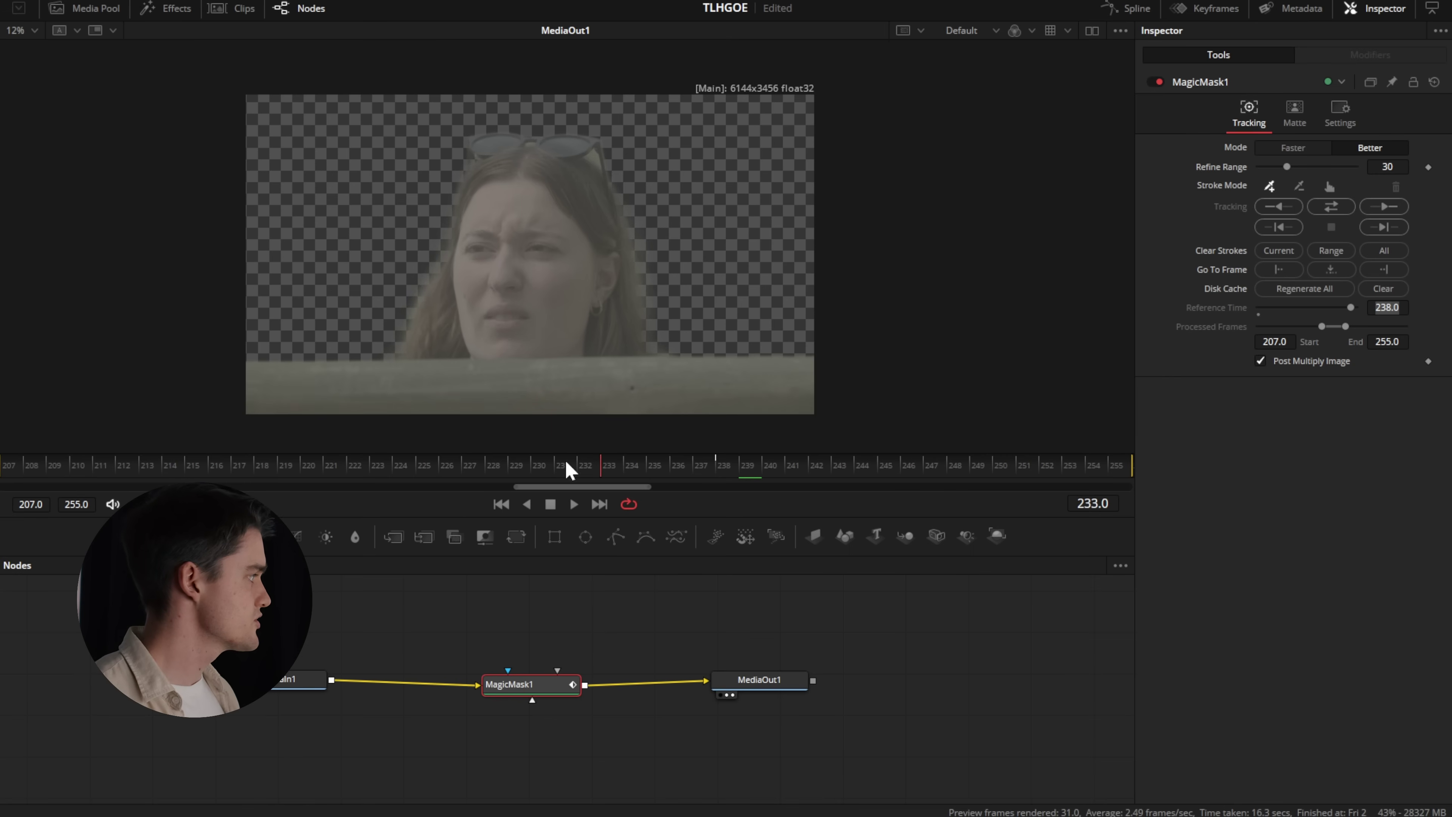